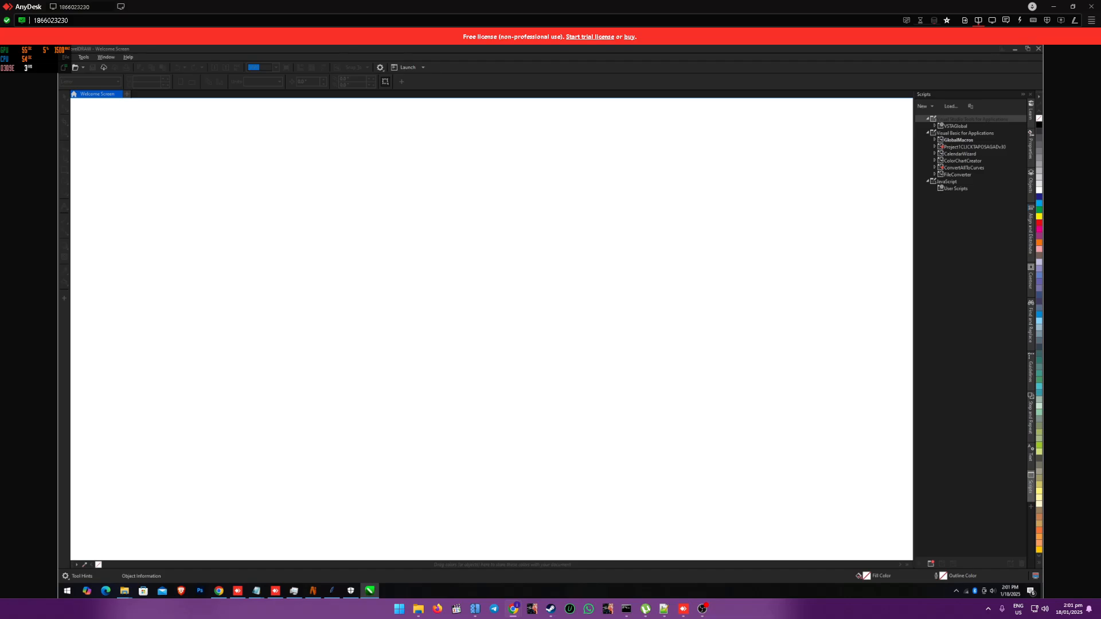
Step: Switch to the DOPEBOYZ folder, open its PATTERN subfolder and open SANDO PATTERN B in CorelDRAW, allowing it to make changes
key(alt+Tab)
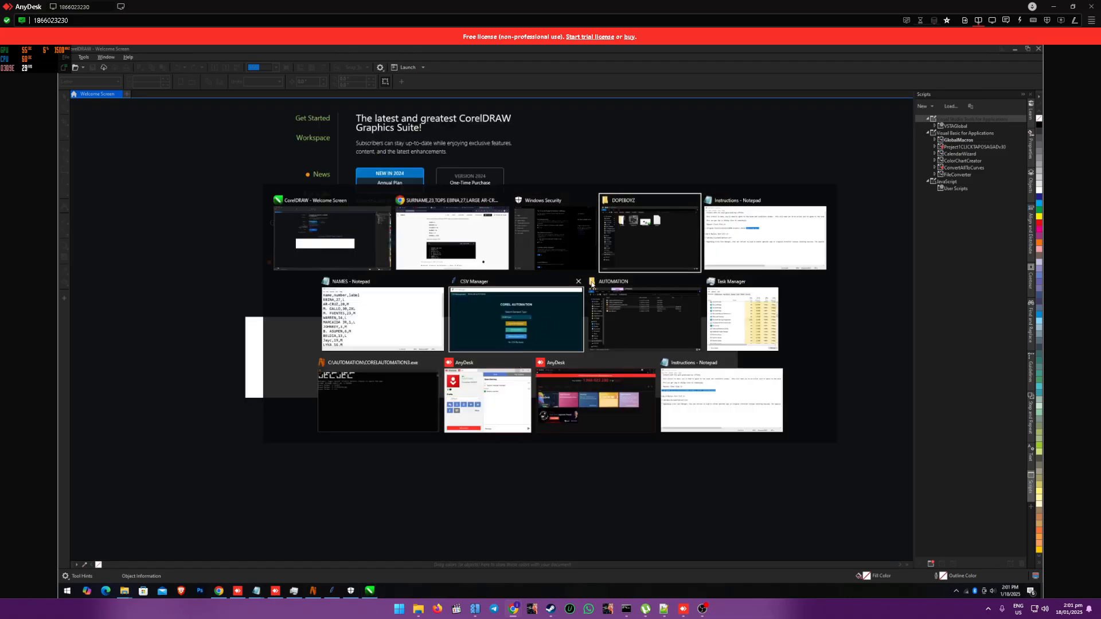
double_click(408, 287)
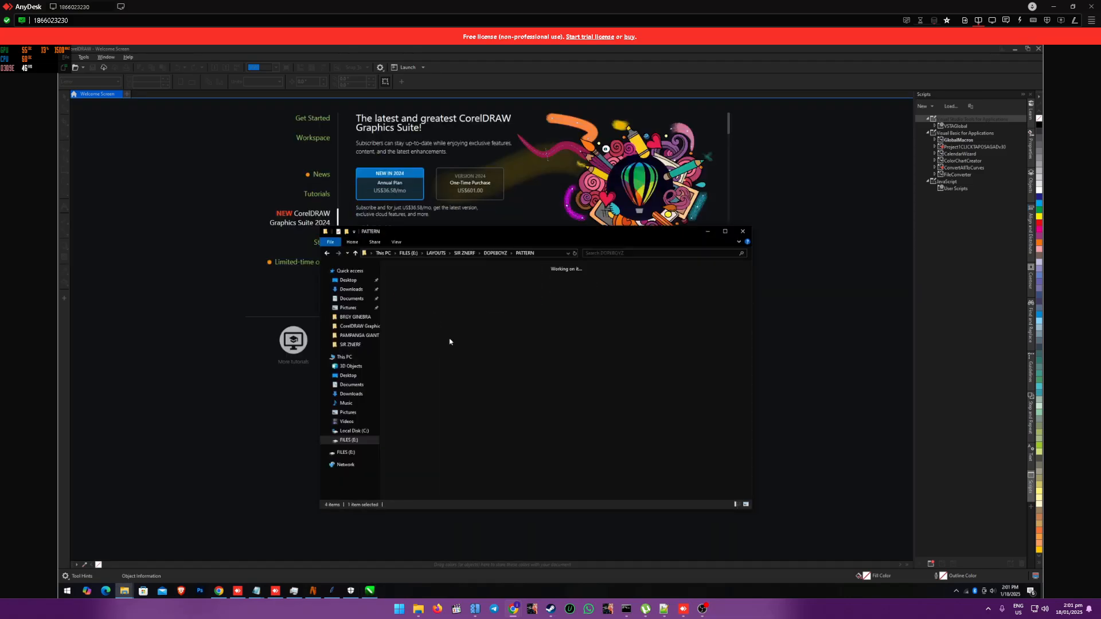
double_click(516, 295)
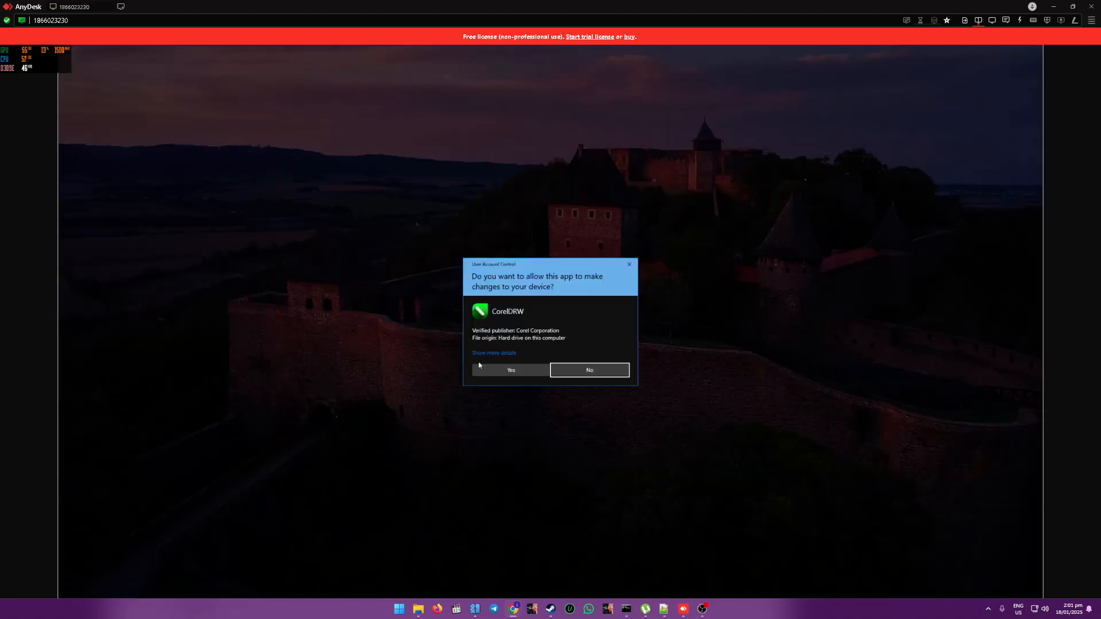
click(487, 369)
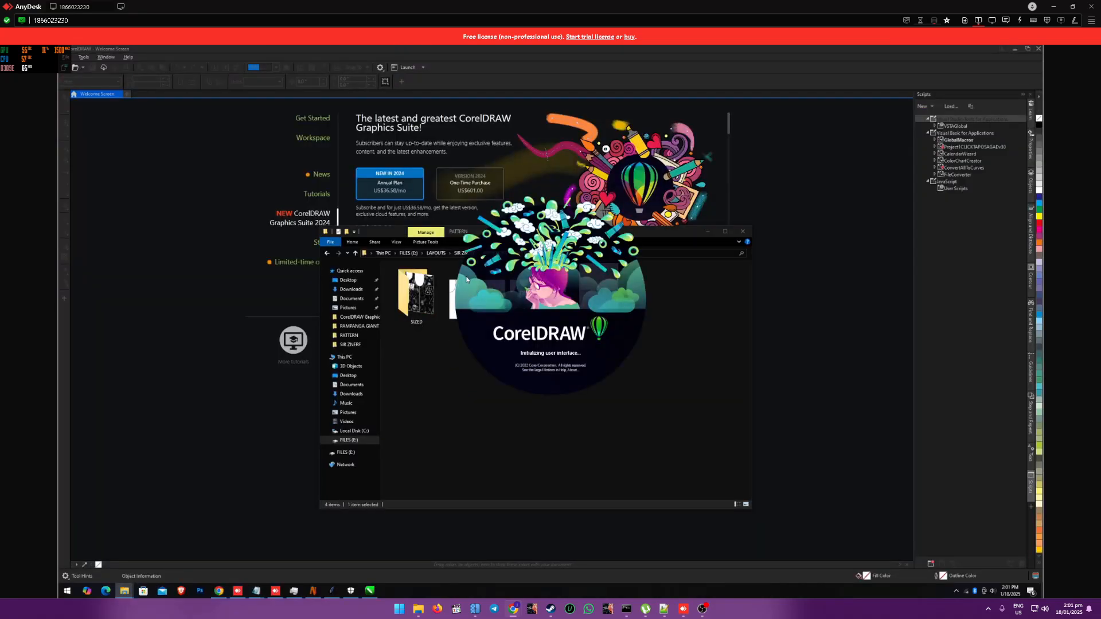
Step: Close the Welcome Screen in the other CorelDRAW window and switch to the window holding SANDO PATTERN B.cdr
drag(678, 233, 688, 237)
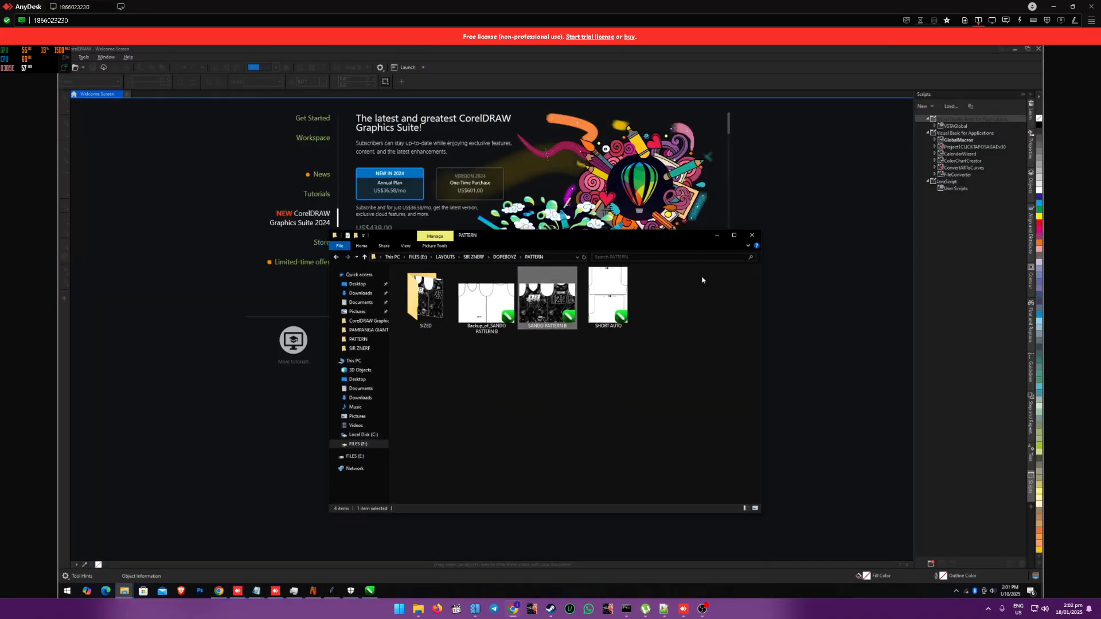
click(702, 281)
key(alt+Tab)
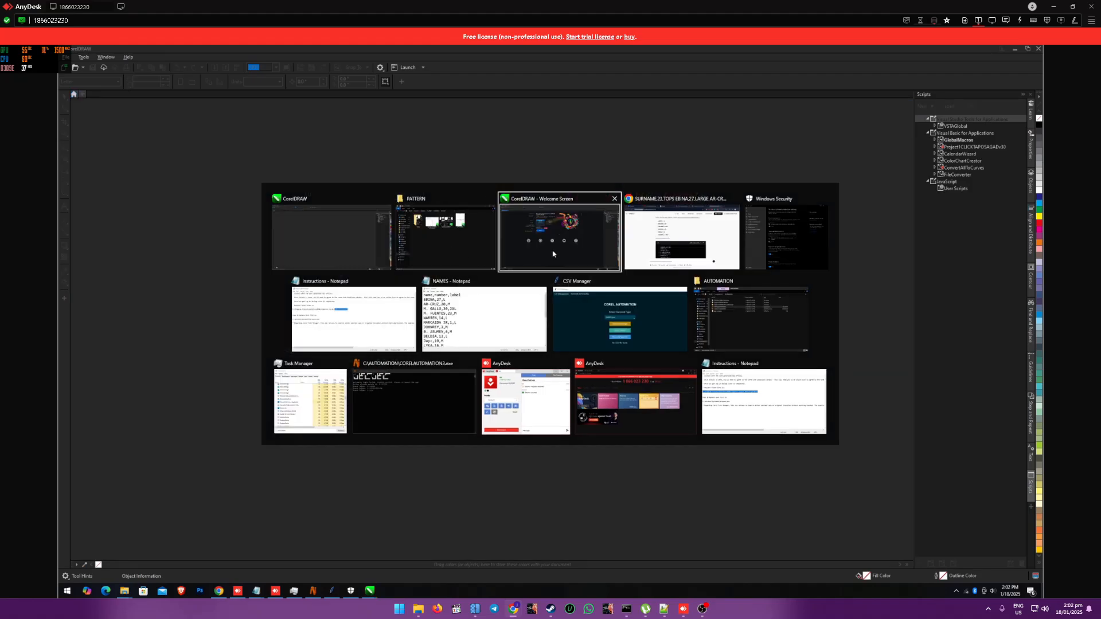
click(555, 253)
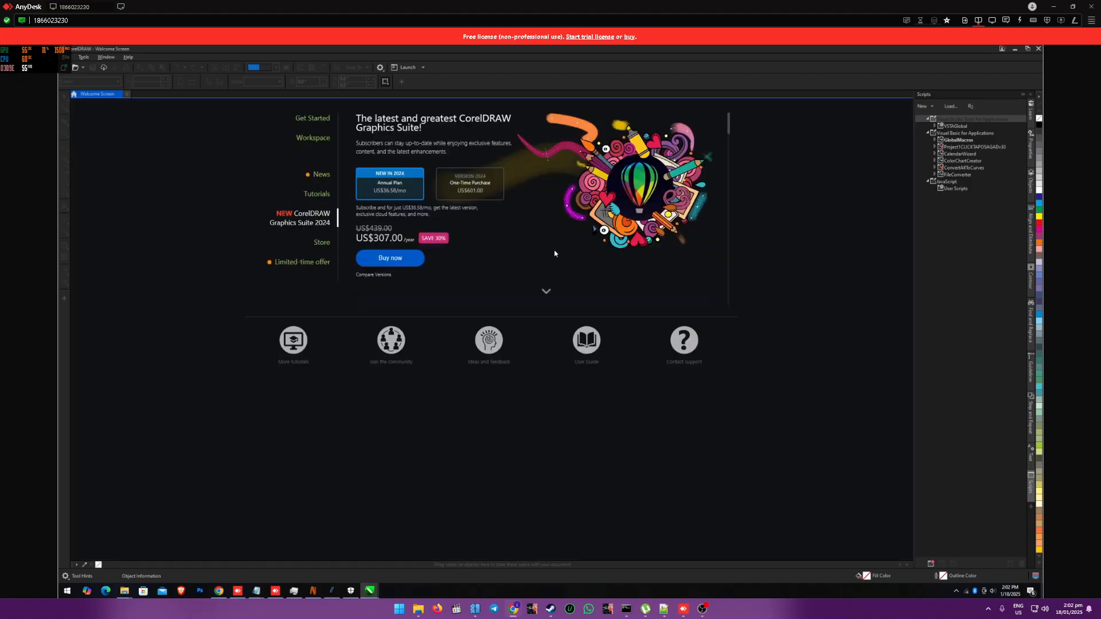
click(118, 95)
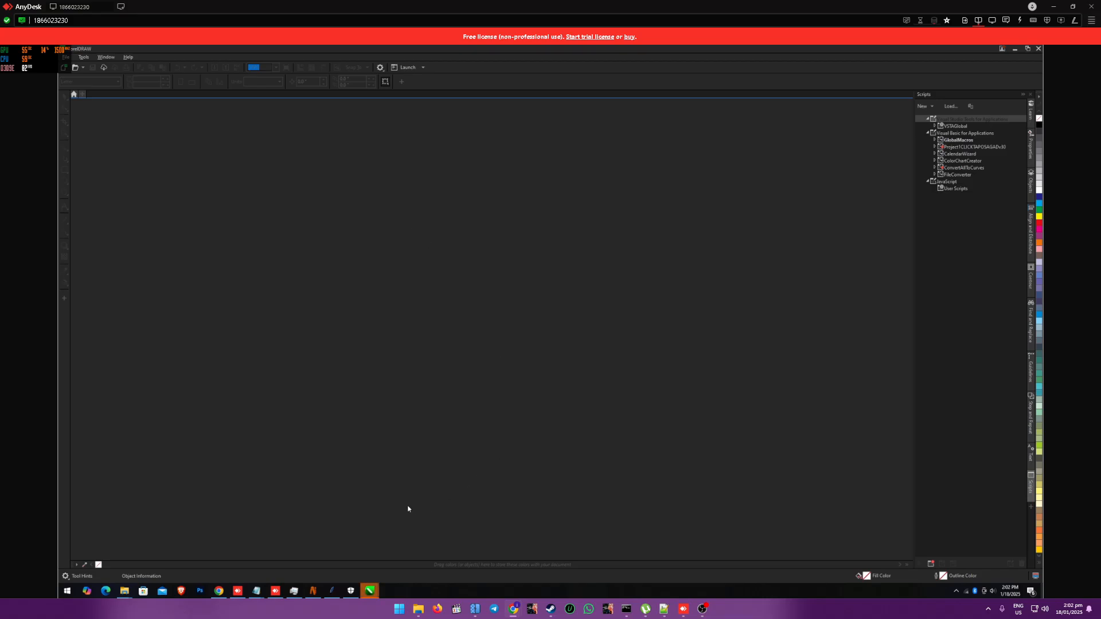
mouse_move(370, 591)
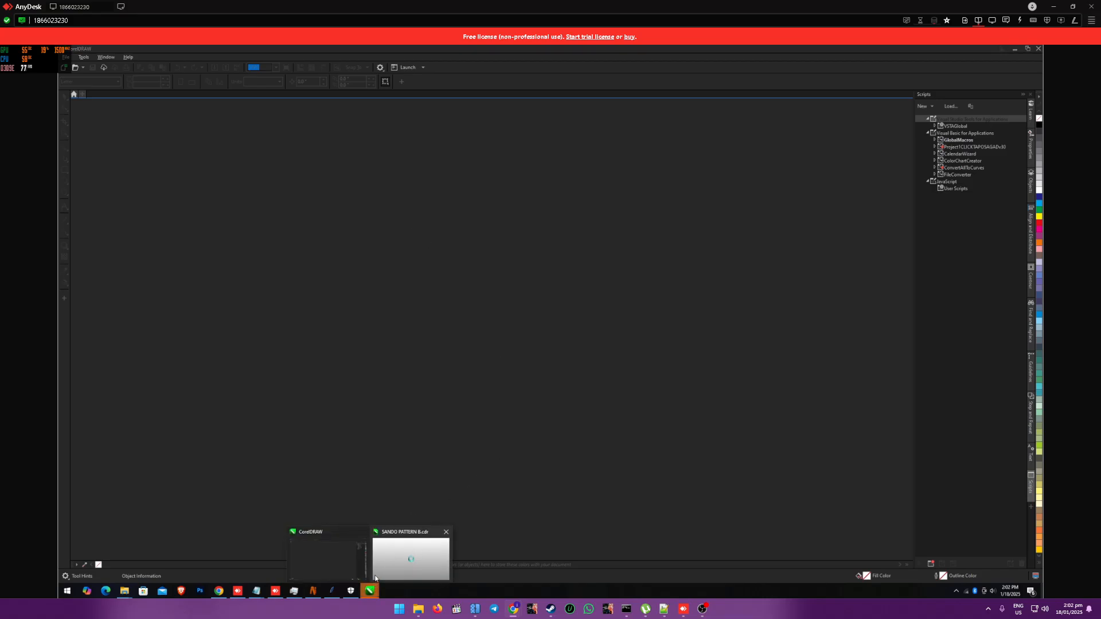
click(363, 543)
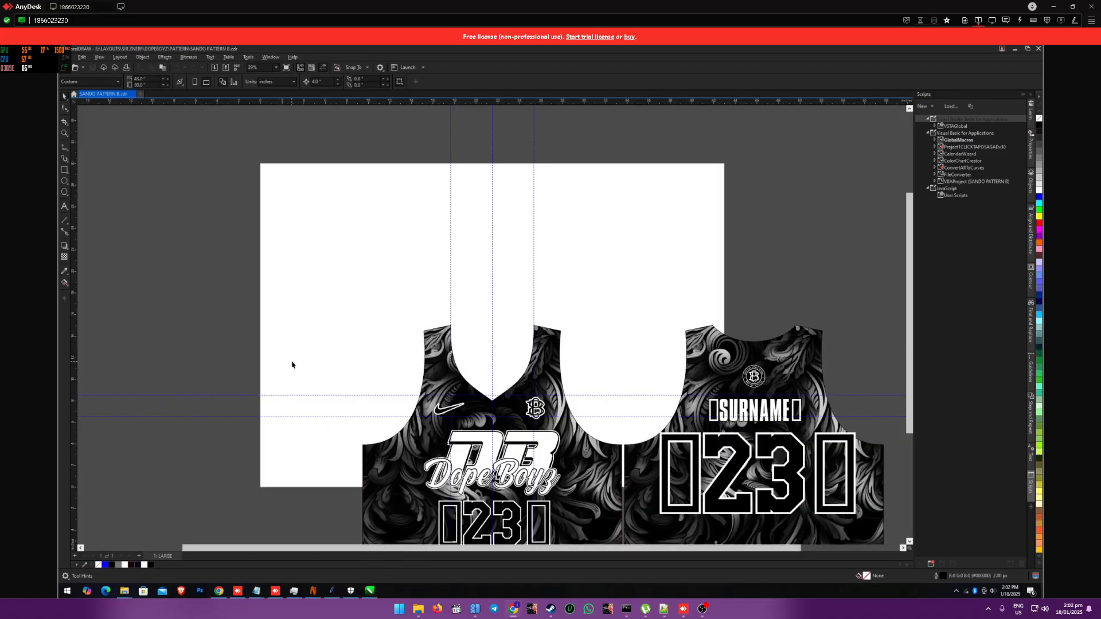
Step: Ungroup the group of front and back jersey pattern objects
scroll(485, 303, down, 3)
scroll(479, 423, up, 3)
scroll(416, 356, down, 3)
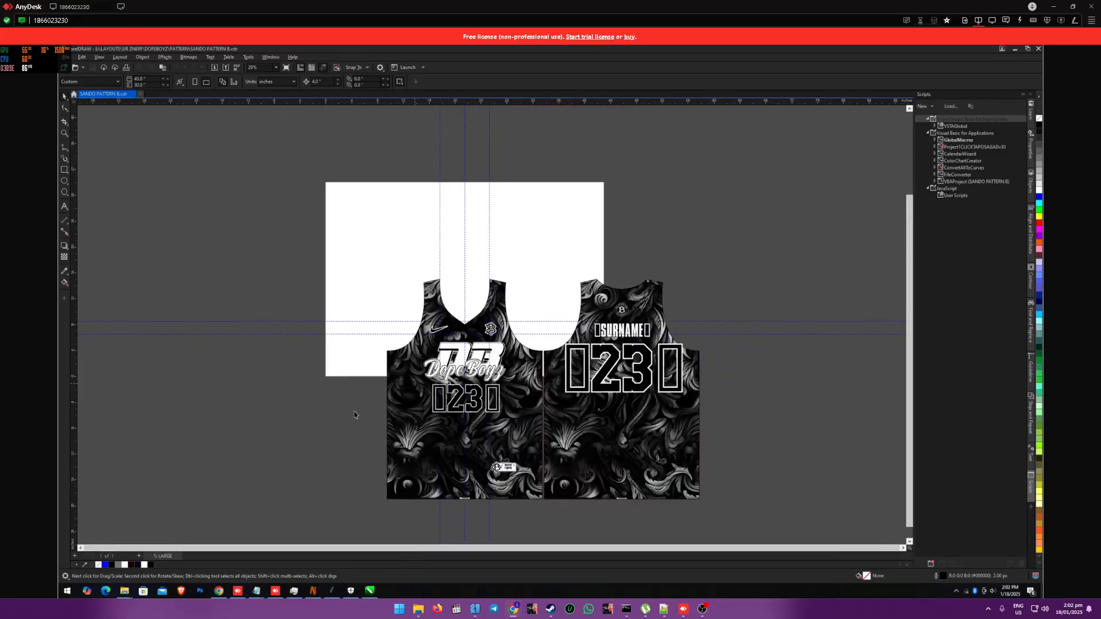
scroll(354, 415, up, 3)
scroll(413, 385, down, 3)
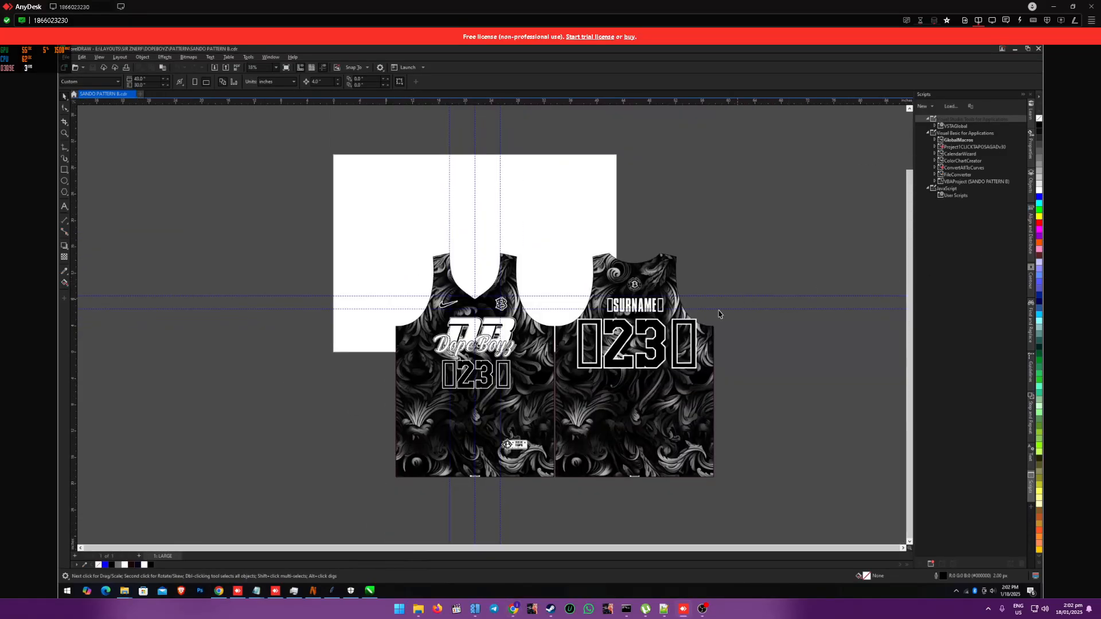
click(649, 364)
scroll(576, 373, up, 1)
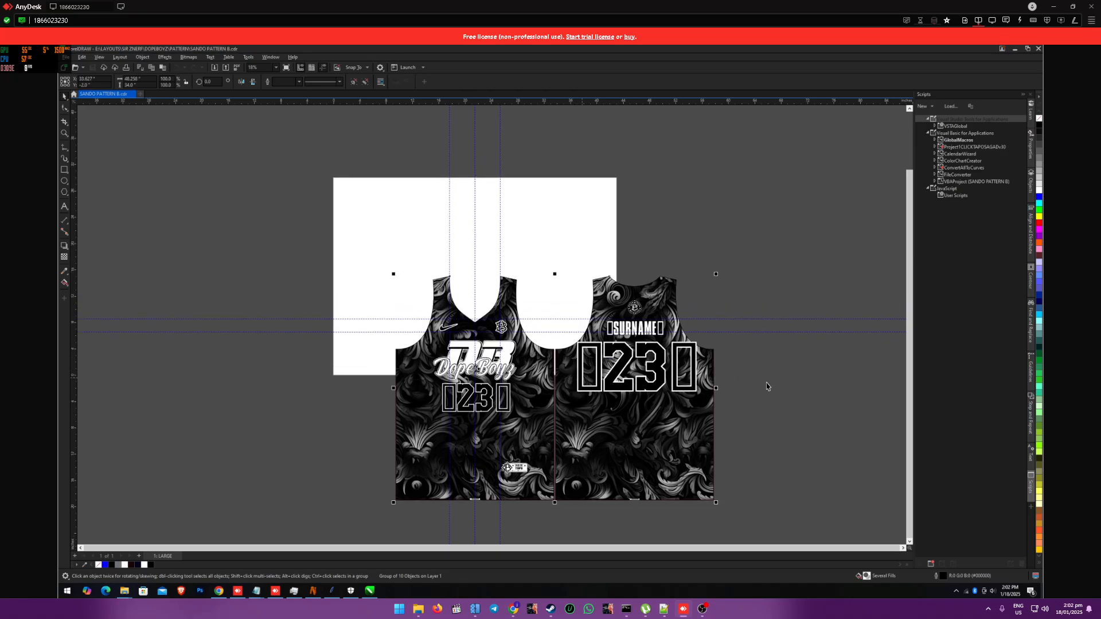
right_click(635, 375)
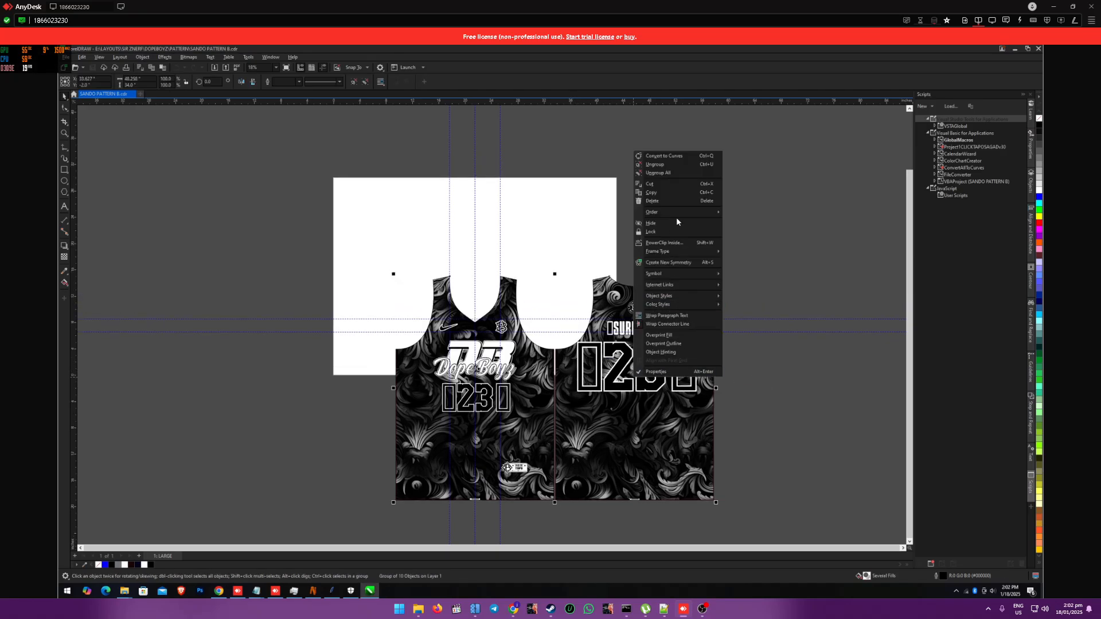
click(655, 165)
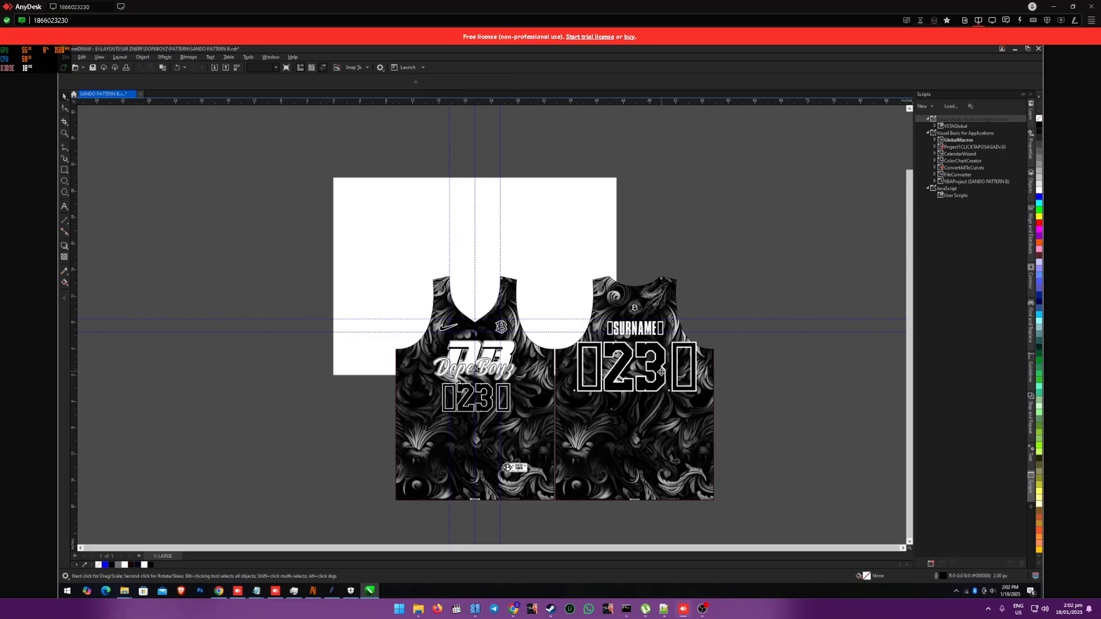
Step: Replace the placeholder number text on the jersey's back and front panels with 23
double_click(661, 373)
text(23)
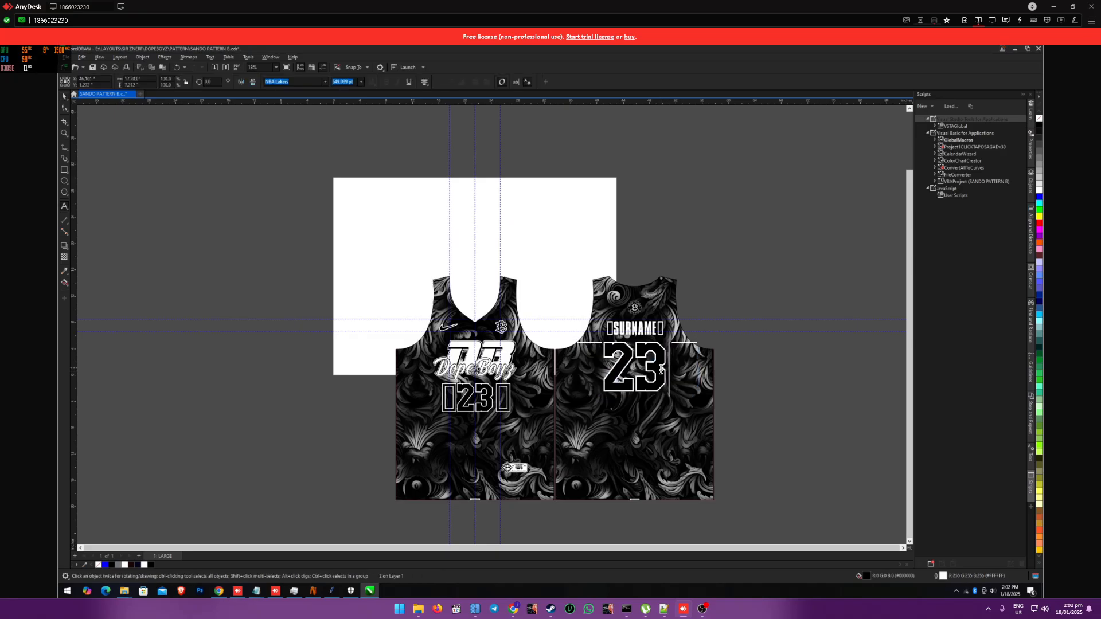
click(65, 96)
click(202, 189)
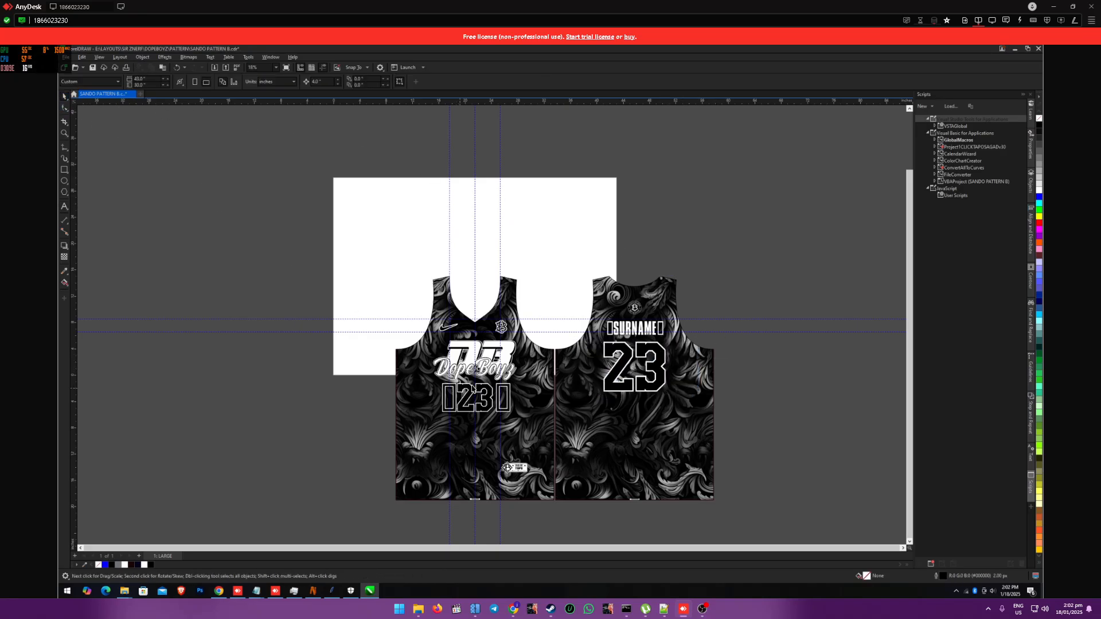
double_click(464, 401)
text(23)
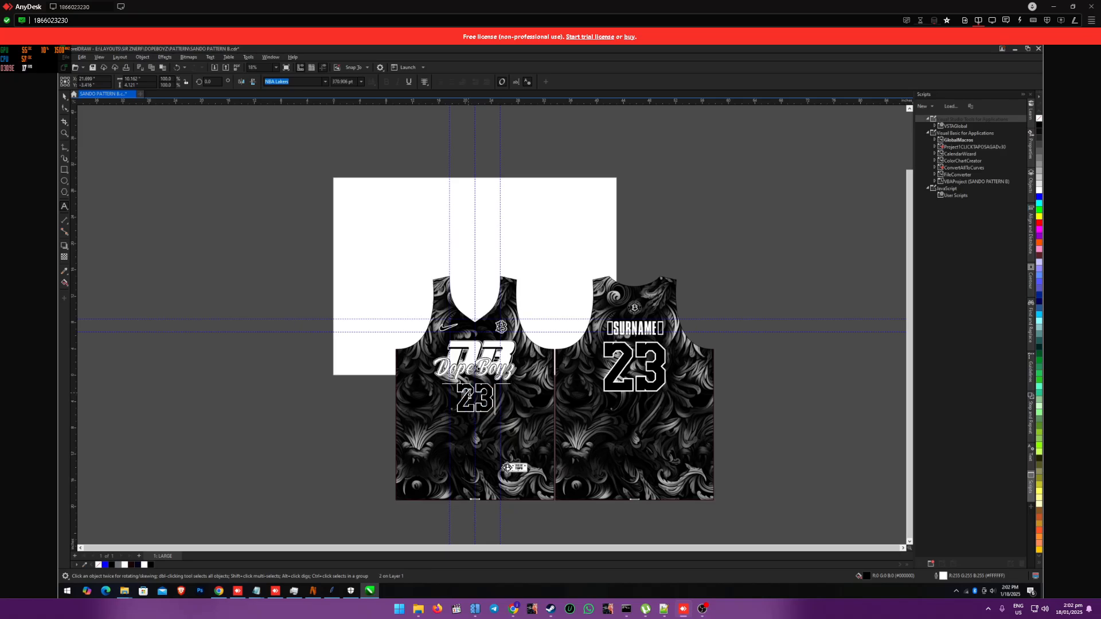
click(64, 96)
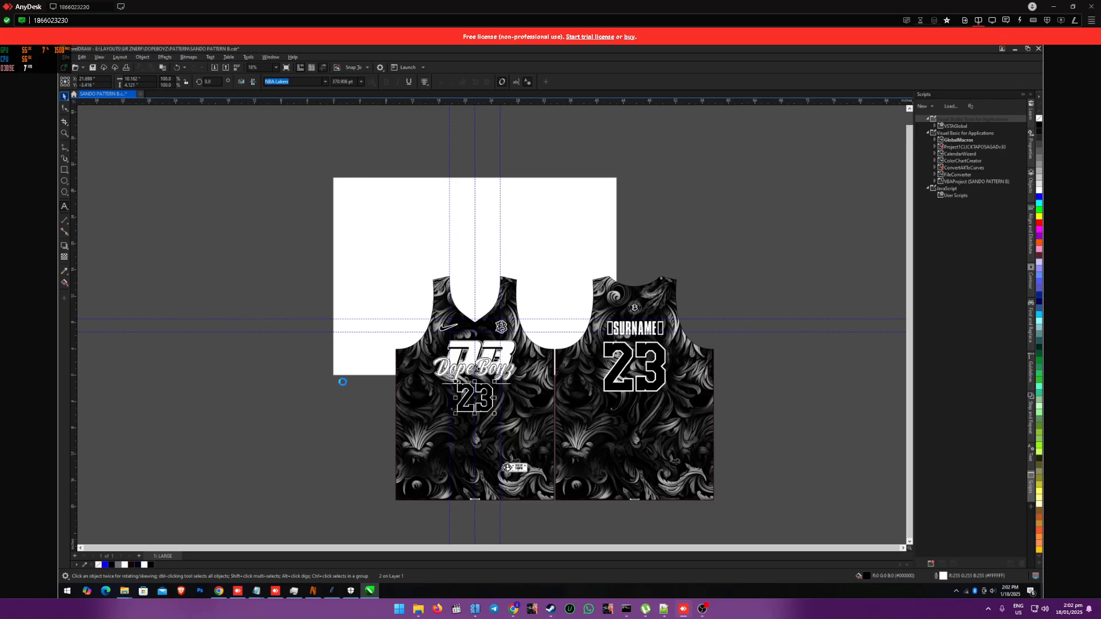
Step: Replace the <TOPS> label text at the lower hem of the front panel with large
scroll(392, 399, down, 4)
scroll(509, 465, up, 5)
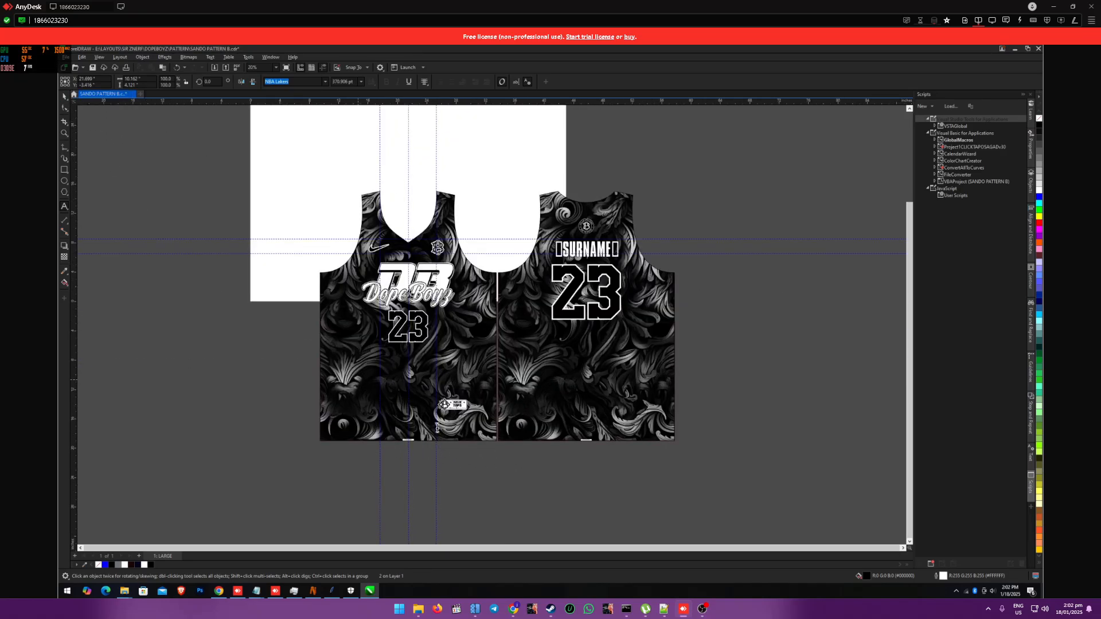
scroll(446, 440, up, 5)
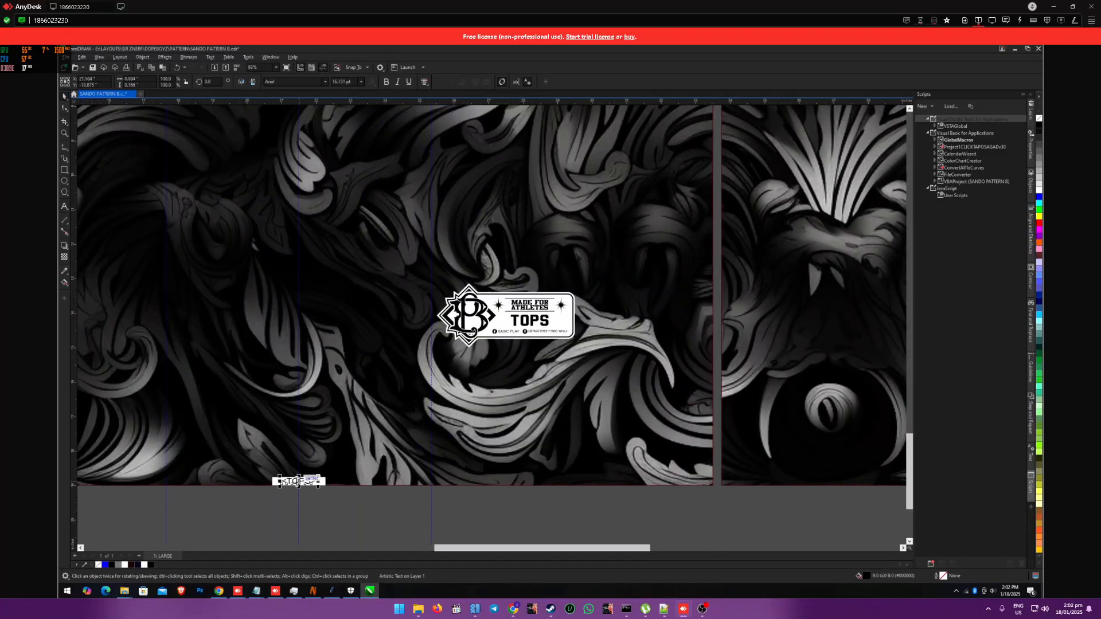
double_click(297, 483)
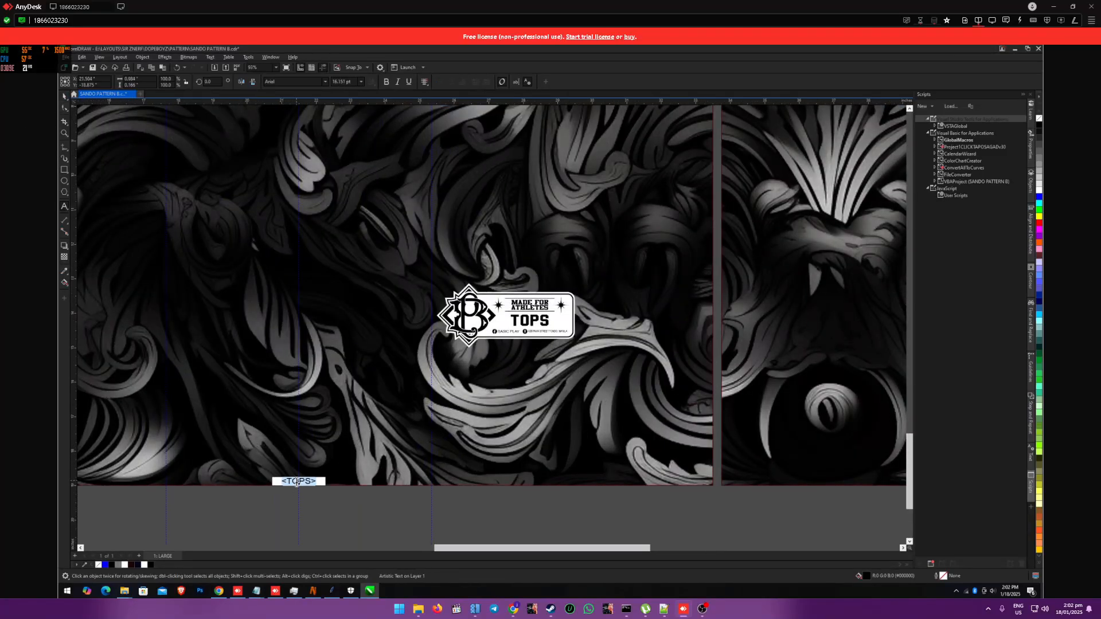
key(BackSpace)
text(large)
Step: Replace the <TOPS> label text at the lower hem of the back panel with large
drag(476, 554, 696, 548)
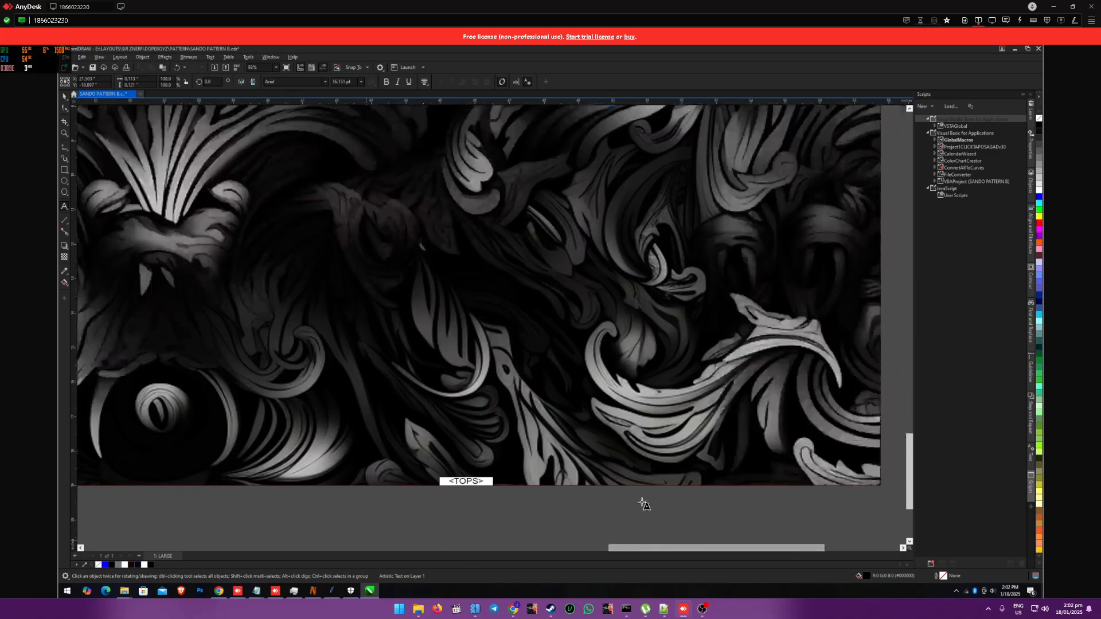
click(470, 482)
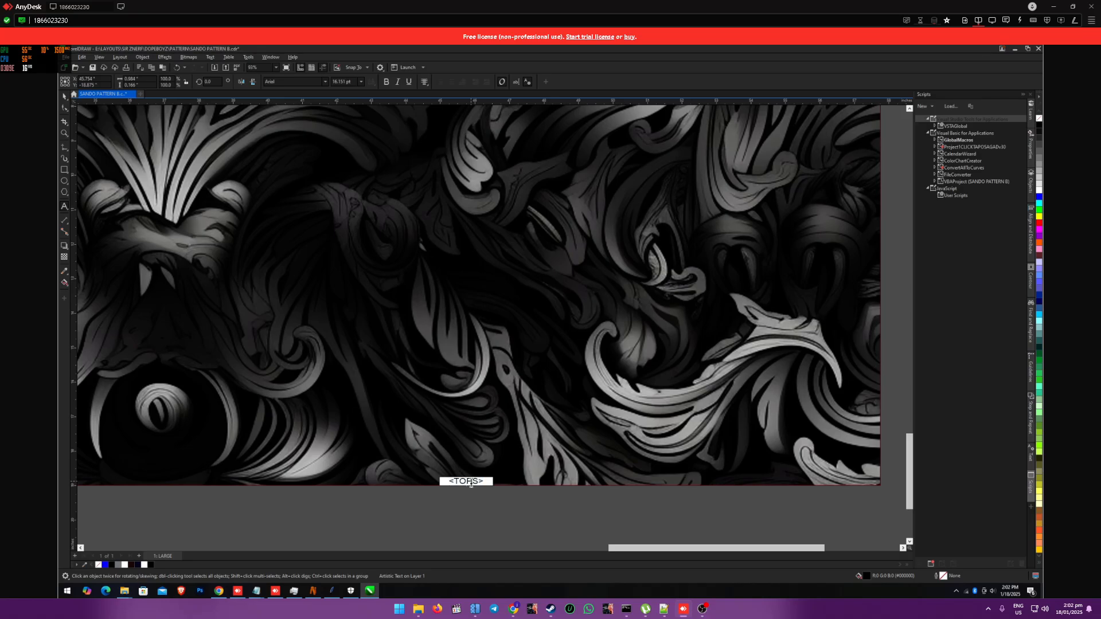
text(large)
scroll(461, 477, down, 3)
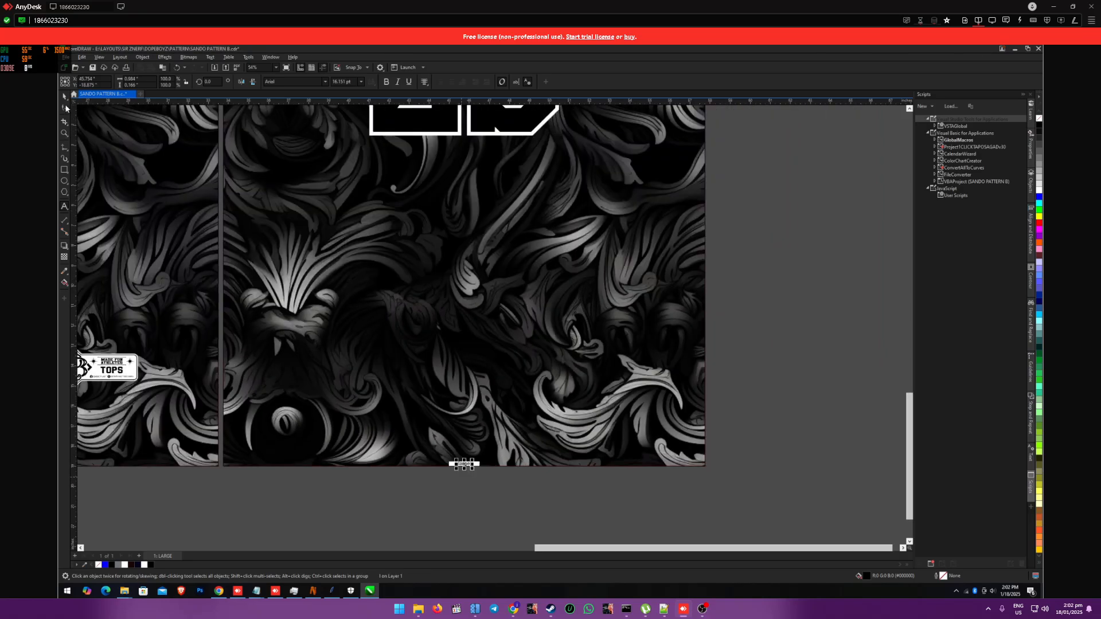
click(66, 108)
Step: Replace the bracketed name placeholder above the back number with the plain text surname
scroll(380, 297, down, 2)
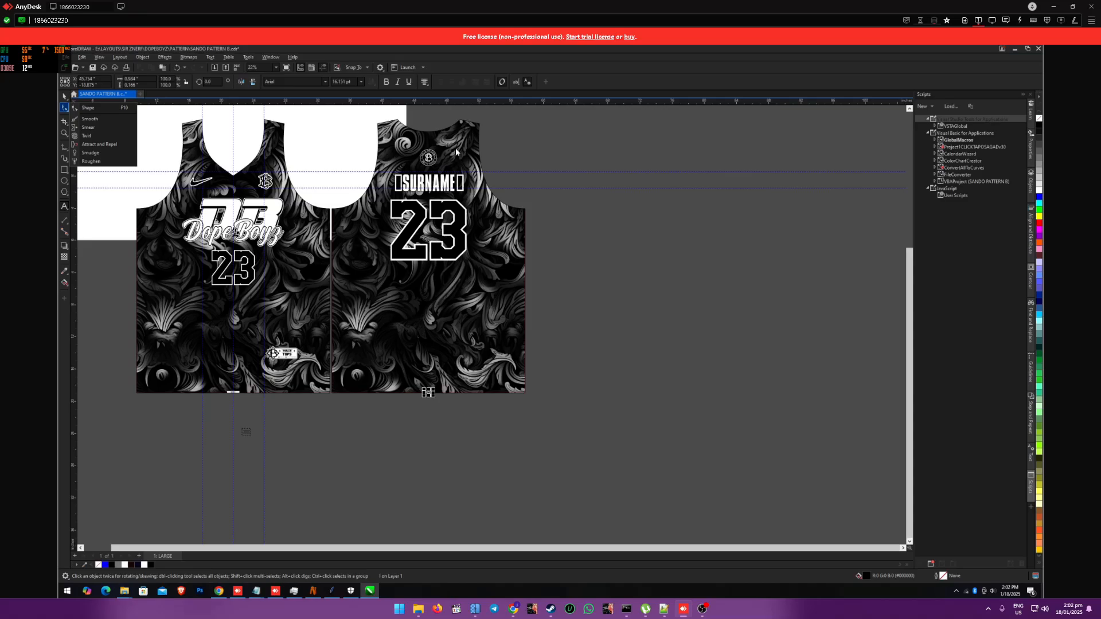
click(434, 188)
double_click(433, 186)
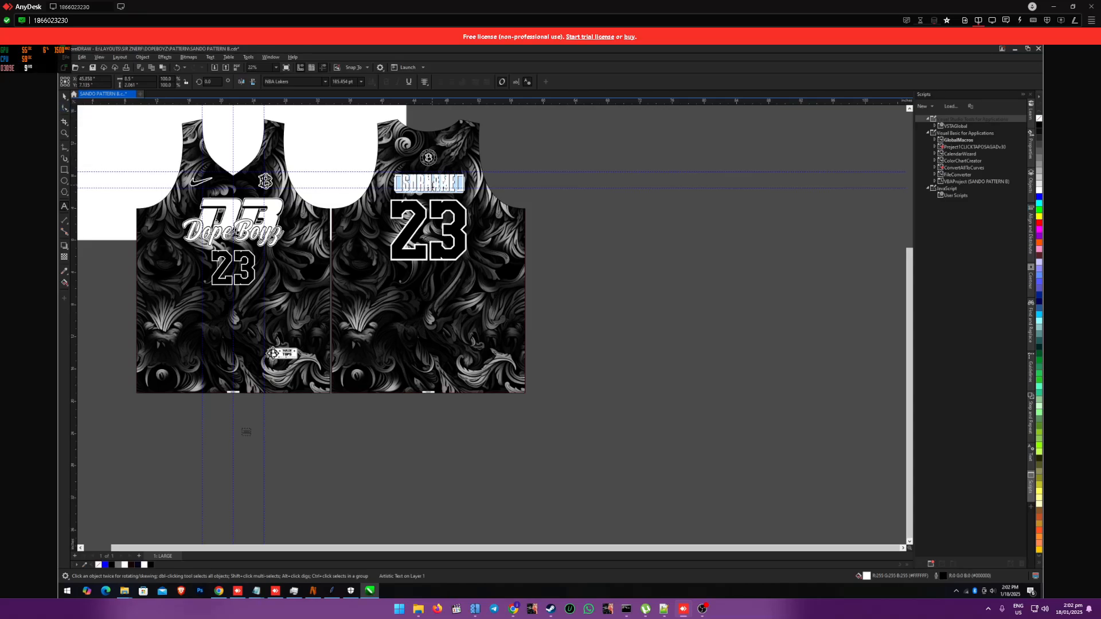
text(SURNAME)
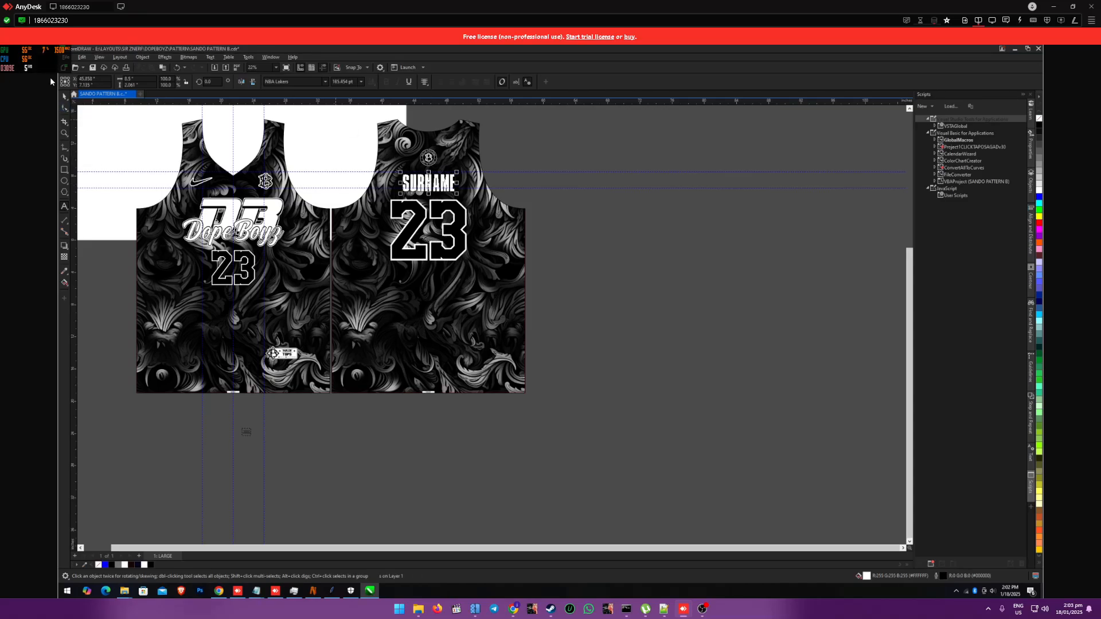
click(65, 96)
click(430, 158)
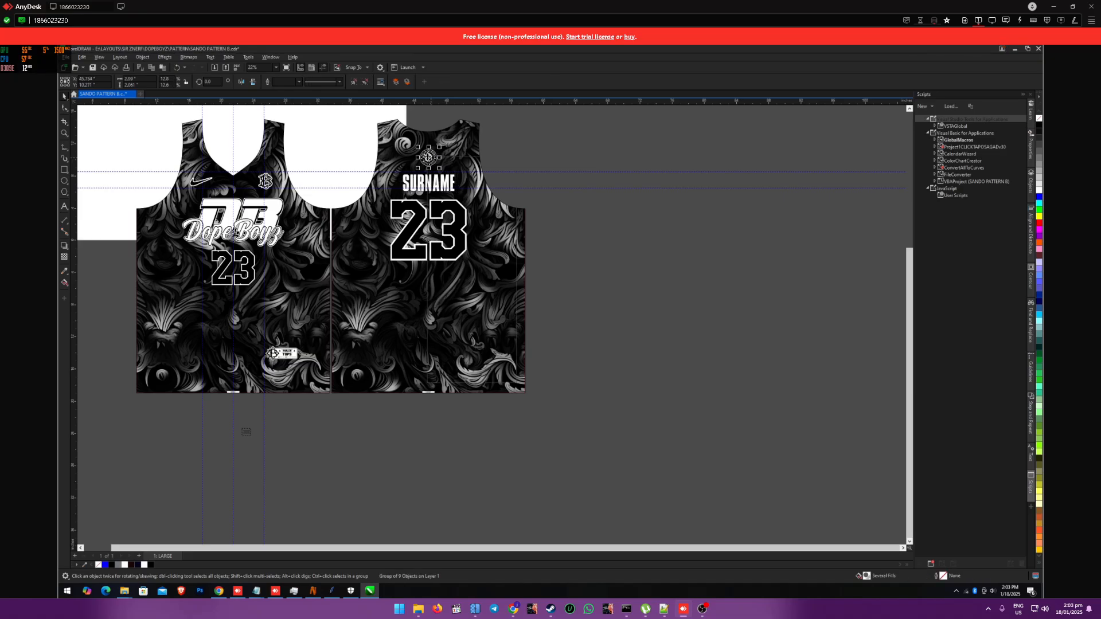
right_click(428, 158)
click(620, 161)
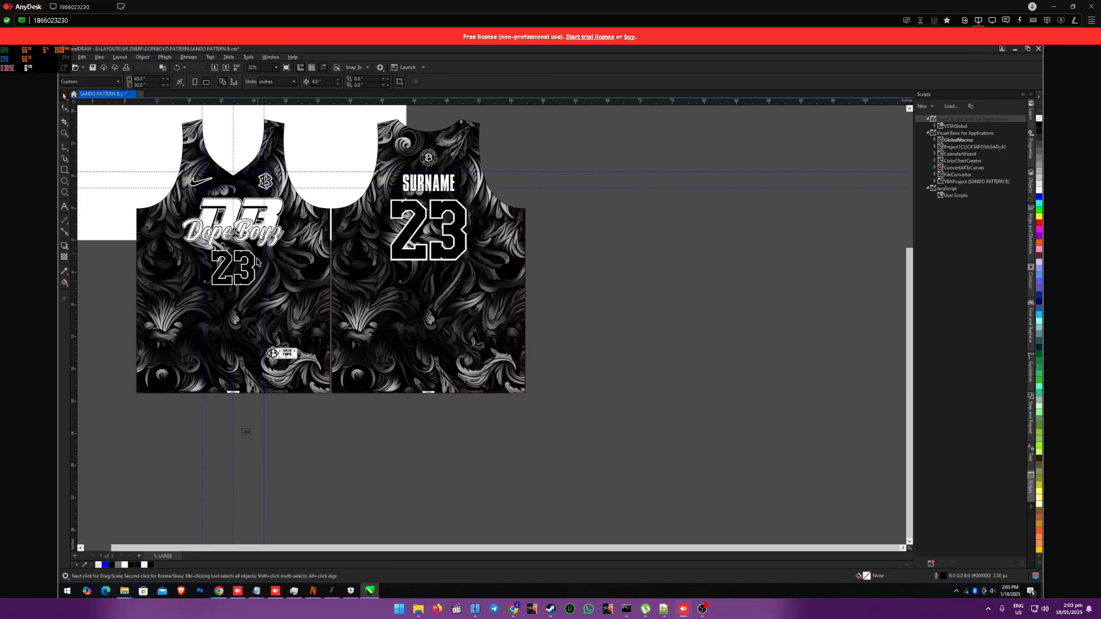
Step: Delete the small stray object below the front panel and group all the jersey objects together
scroll(563, 404, down, 1)
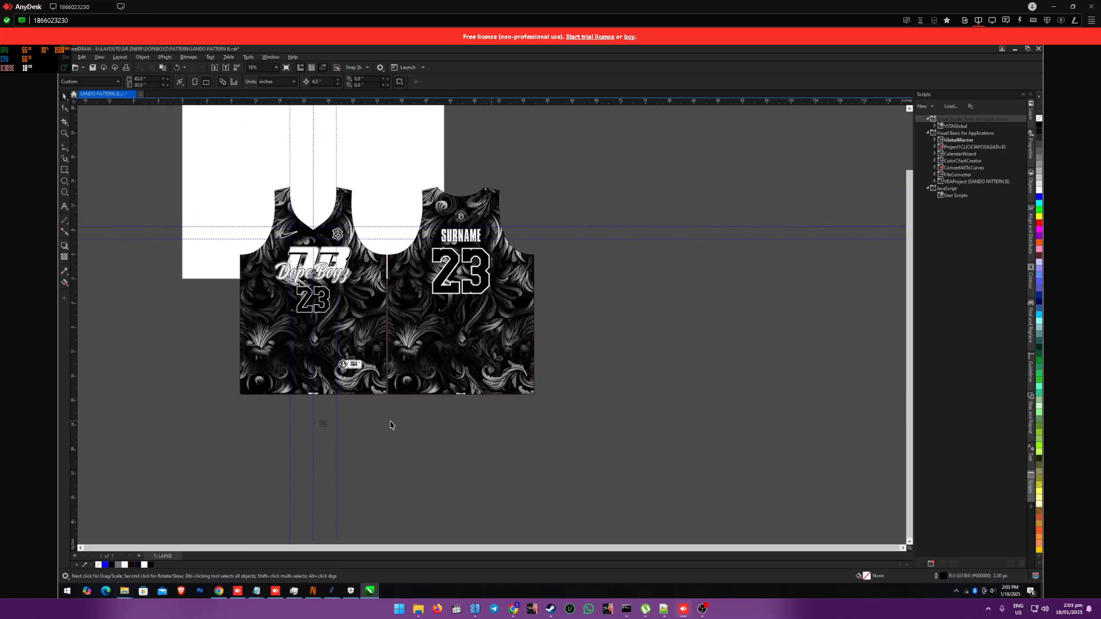
drag(307, 416, 353, 448)
key(Delete)
drag(217, 156, 643, 459)
key(ctrl+g)
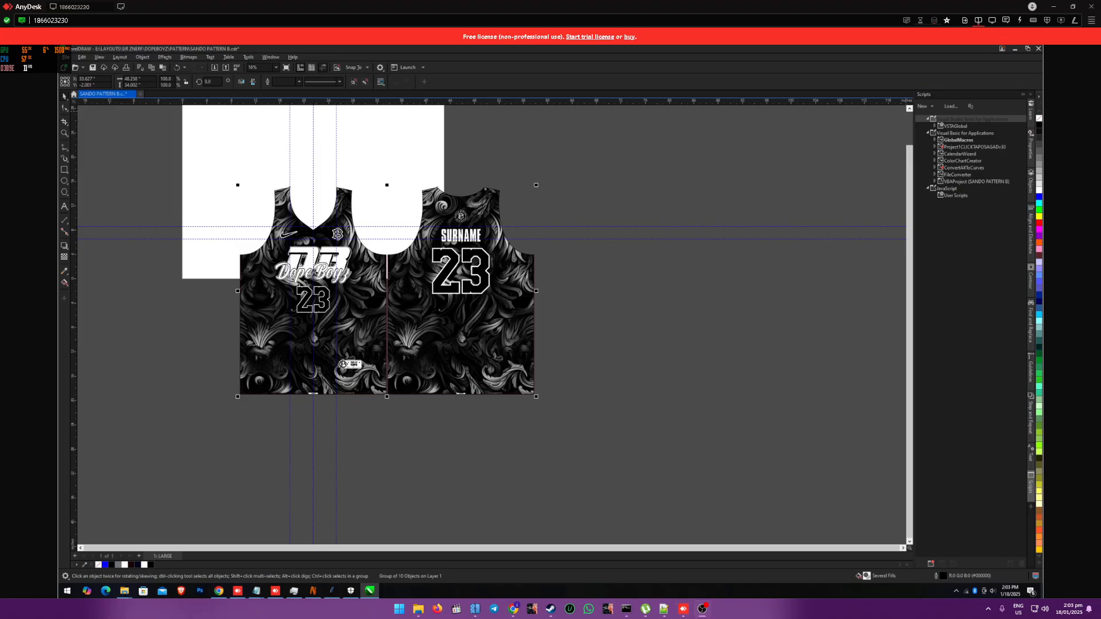
Step: Expand the grouped jersey in the object hierarchy and rename the back hem size text object to label
click(1028, 508)
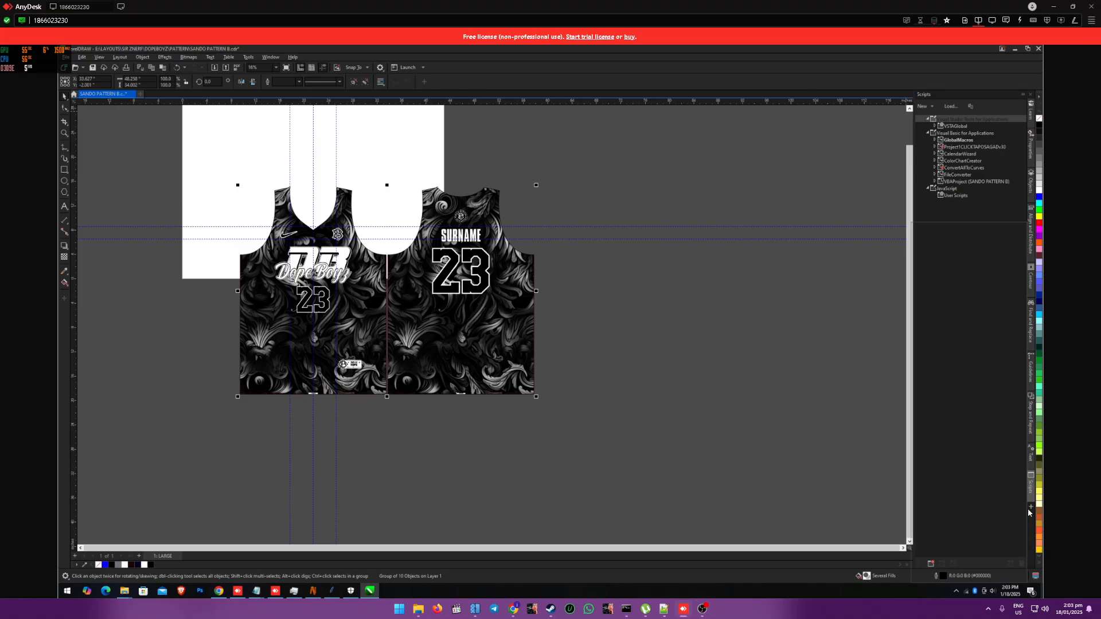
click(832, 210)
click(1030, 183)
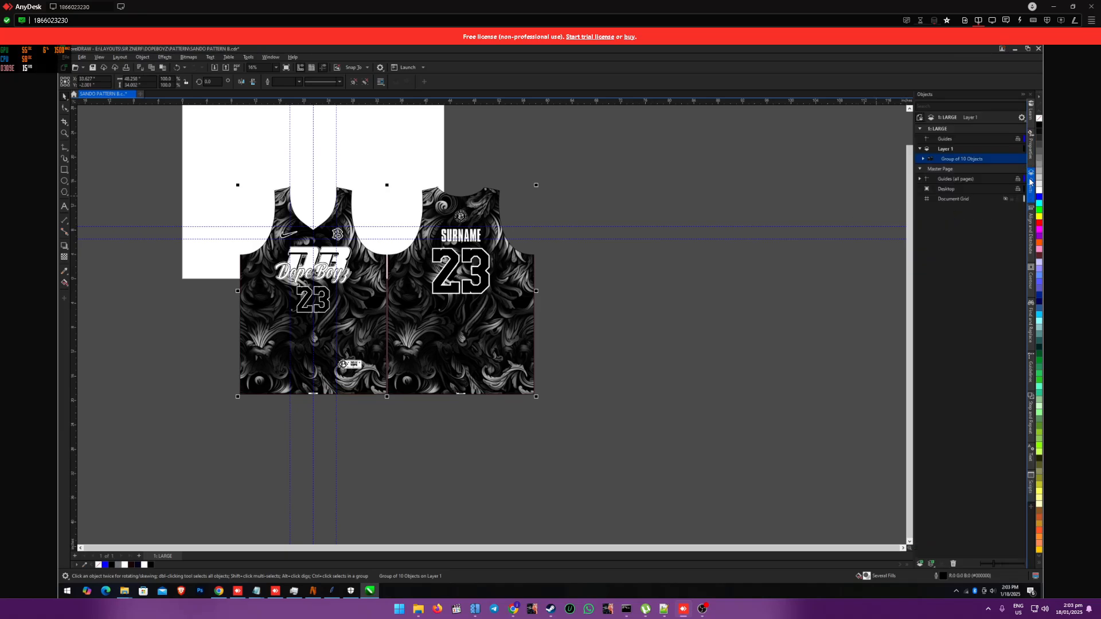
click(923, 161)
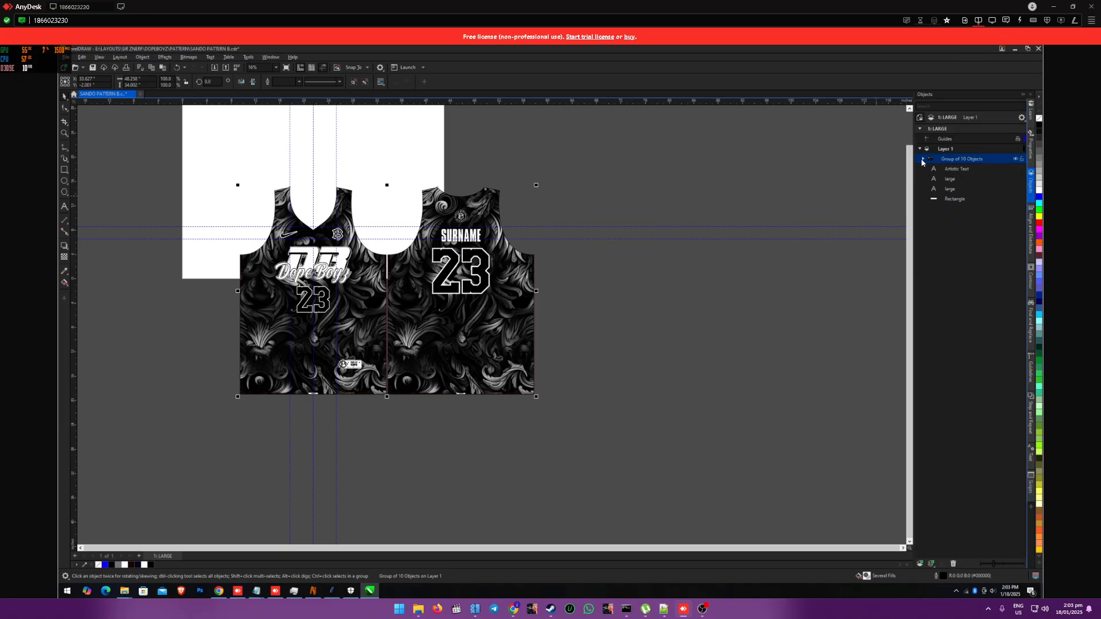
double_click(950, 180)
key(BackSpace)
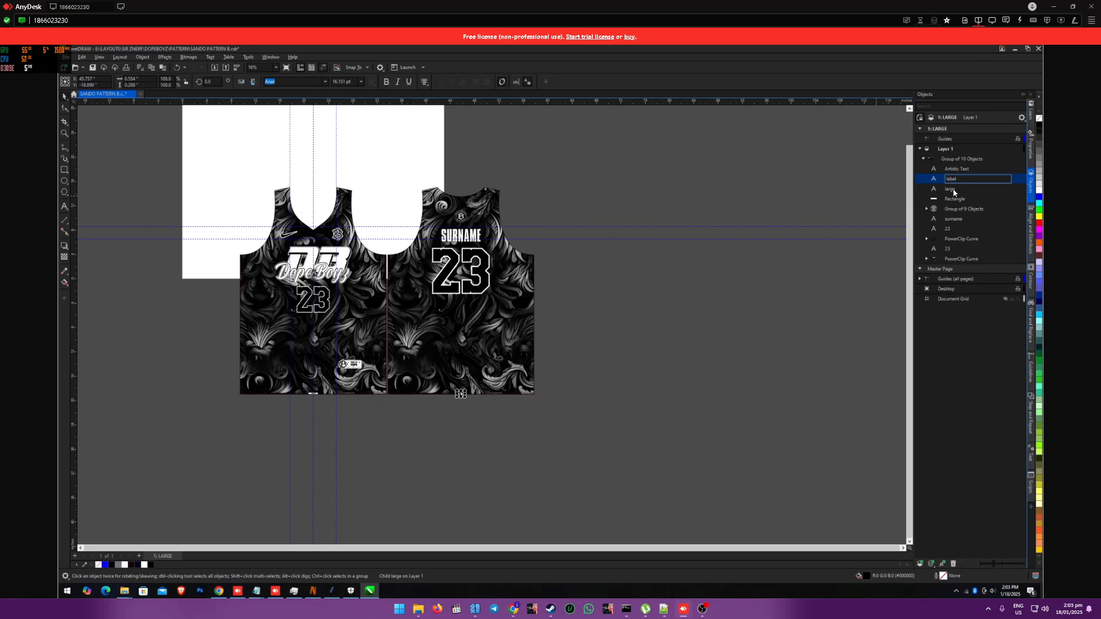
key(Return)
Step: Rename the front hem size text object to label as well
click(954, 191)
double_click(953, 190)
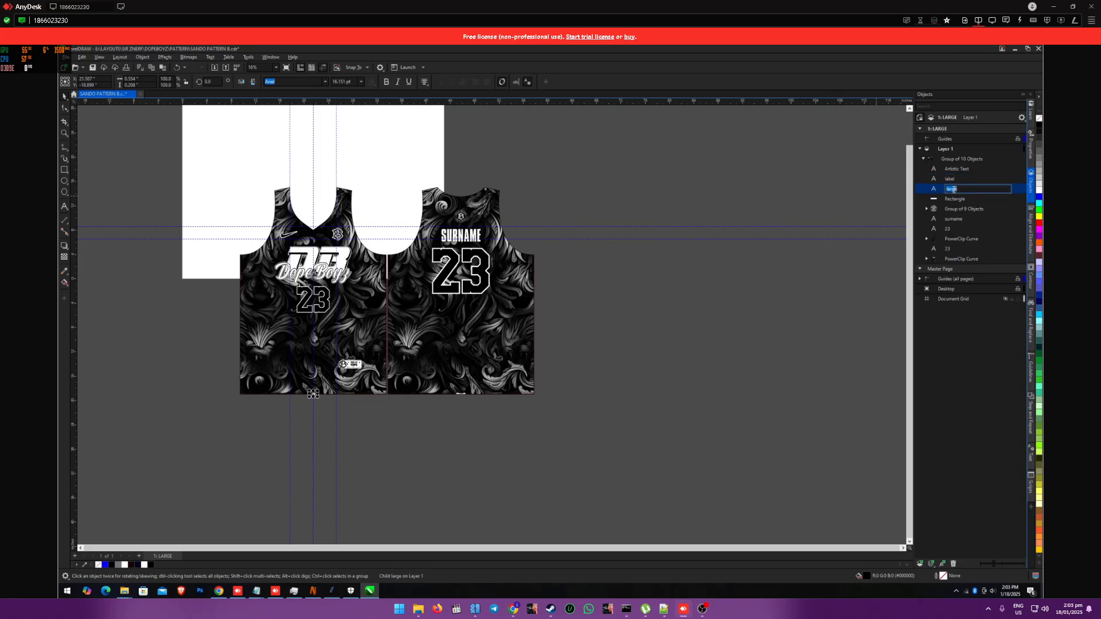
text(la)
key(Return)
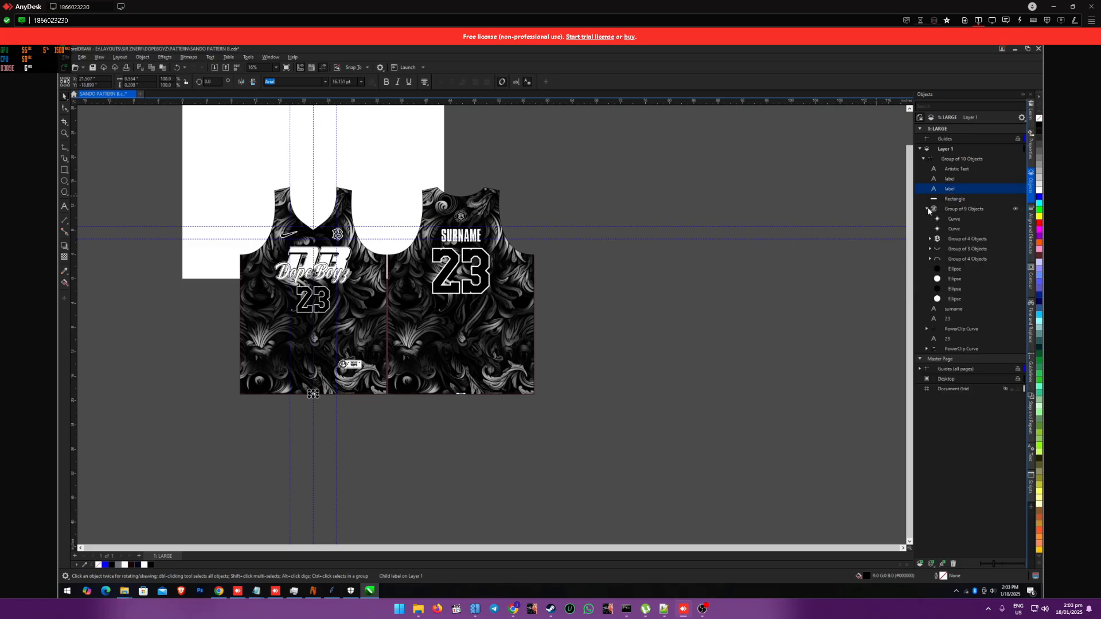
Step: Rename the nested group of 9 objects to logo and the surname text object to name
double_click(955, 210)
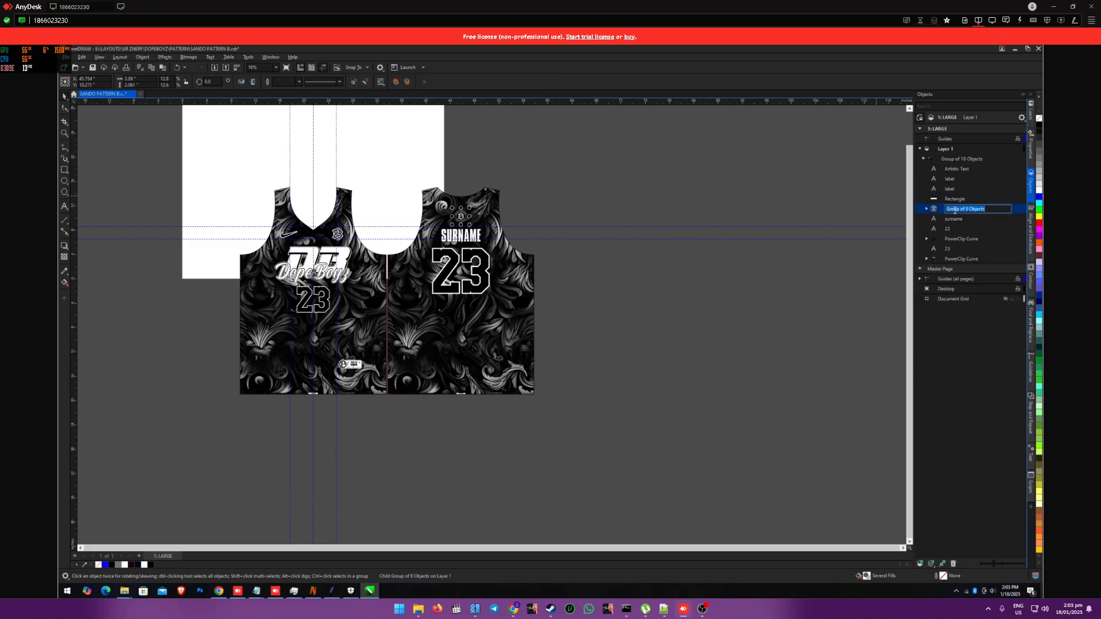
text(logo)
key(Return)
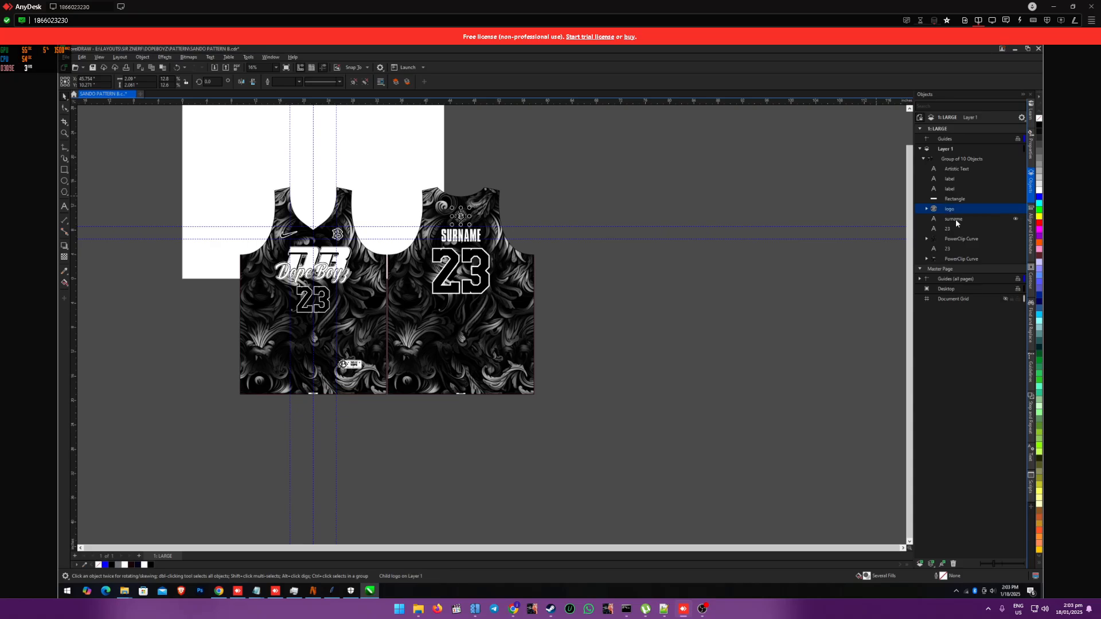
double_click(955, 219)
text(n)
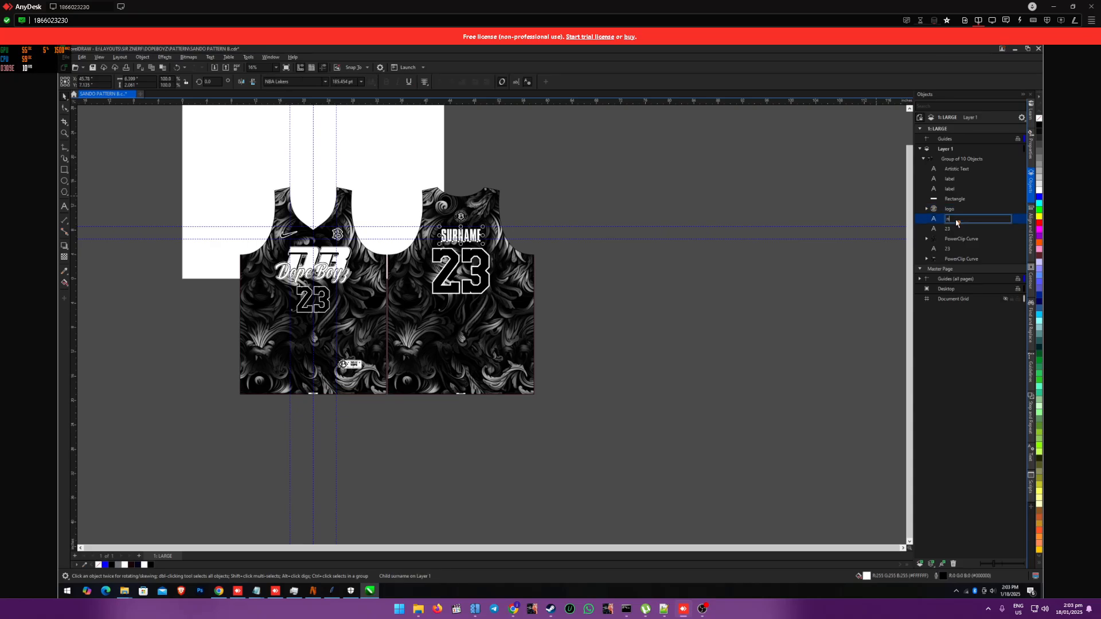
key(Return)
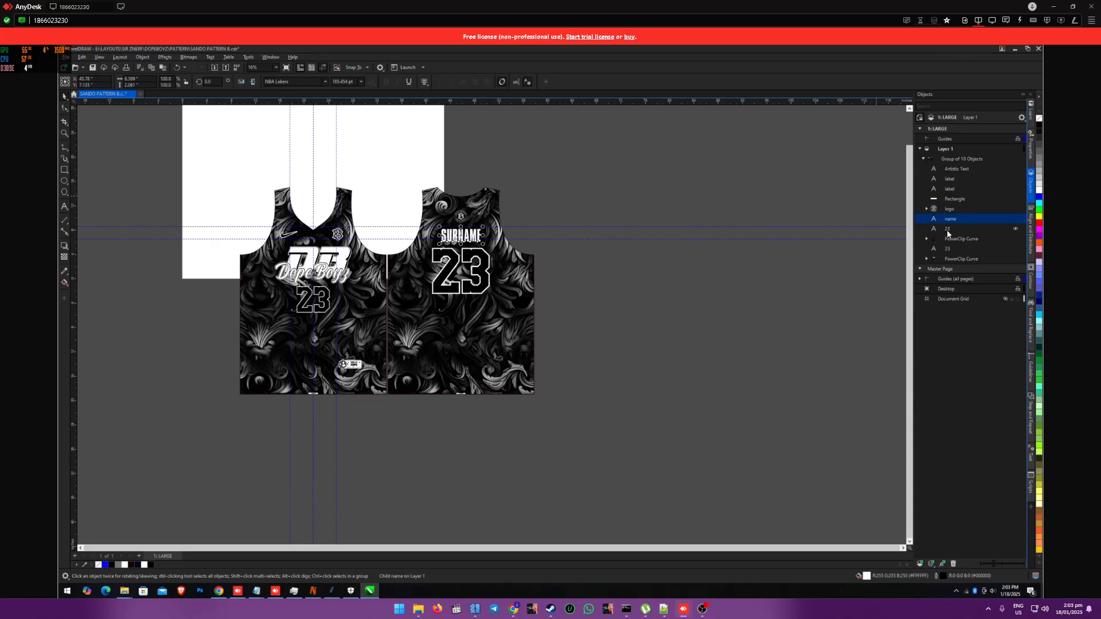
Step: Rename the back and front 23 text objects both to number
click(947, 230)
click(948, 230)
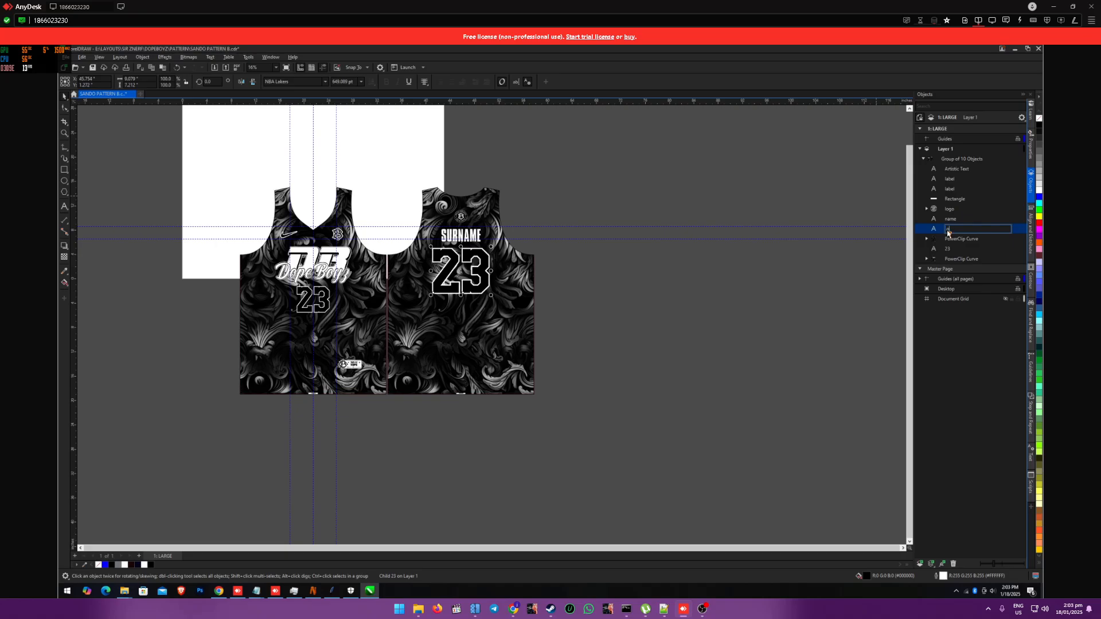
key(Return)
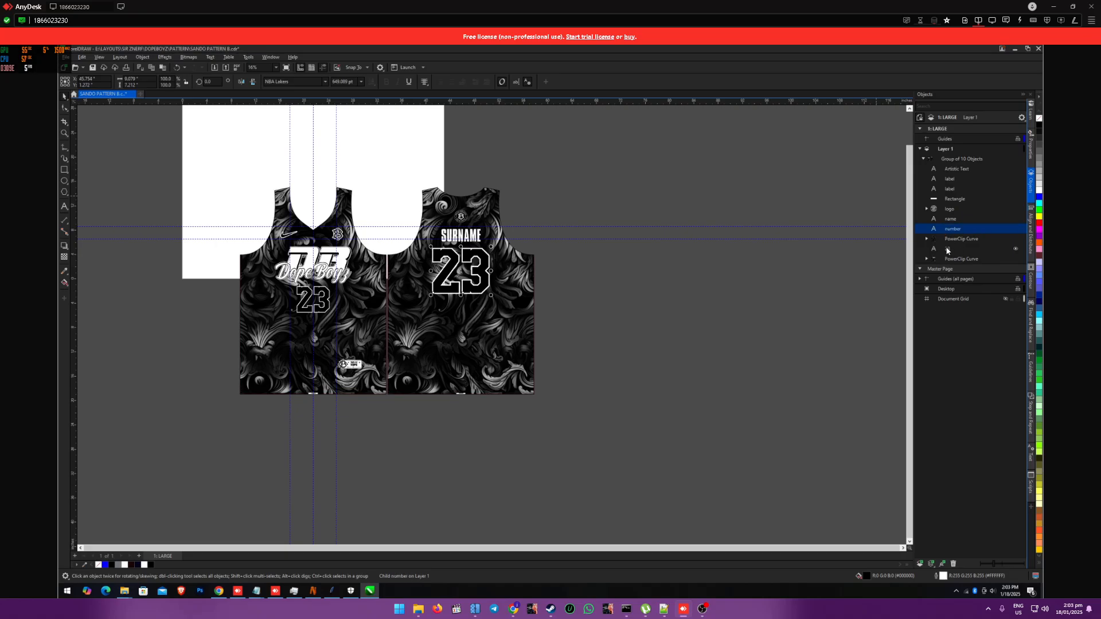
double_click(948, 249)
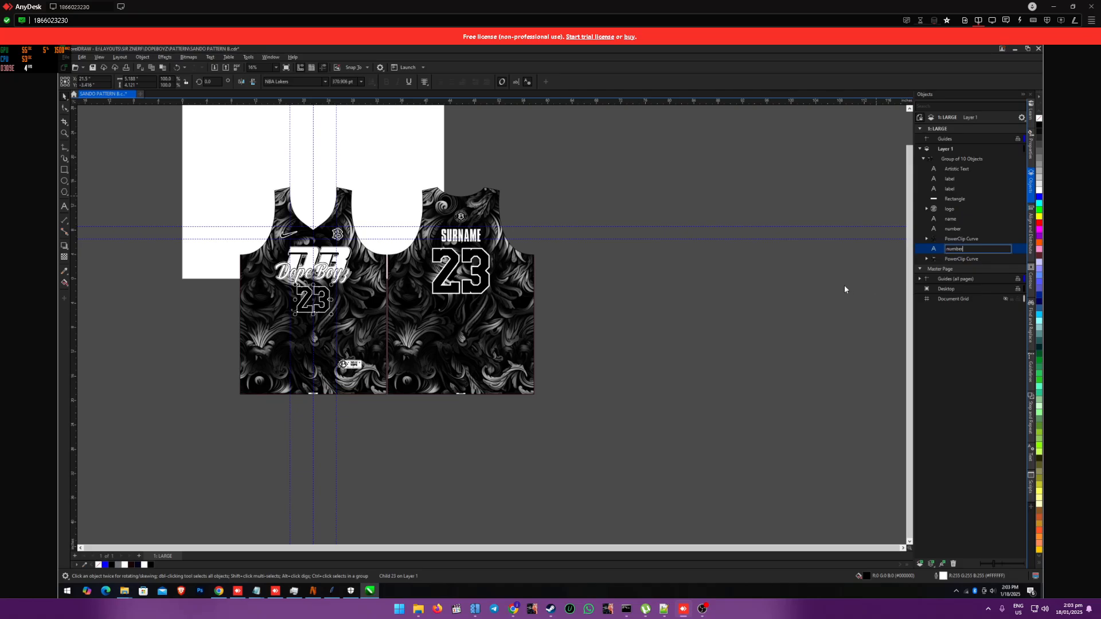
key(Return)
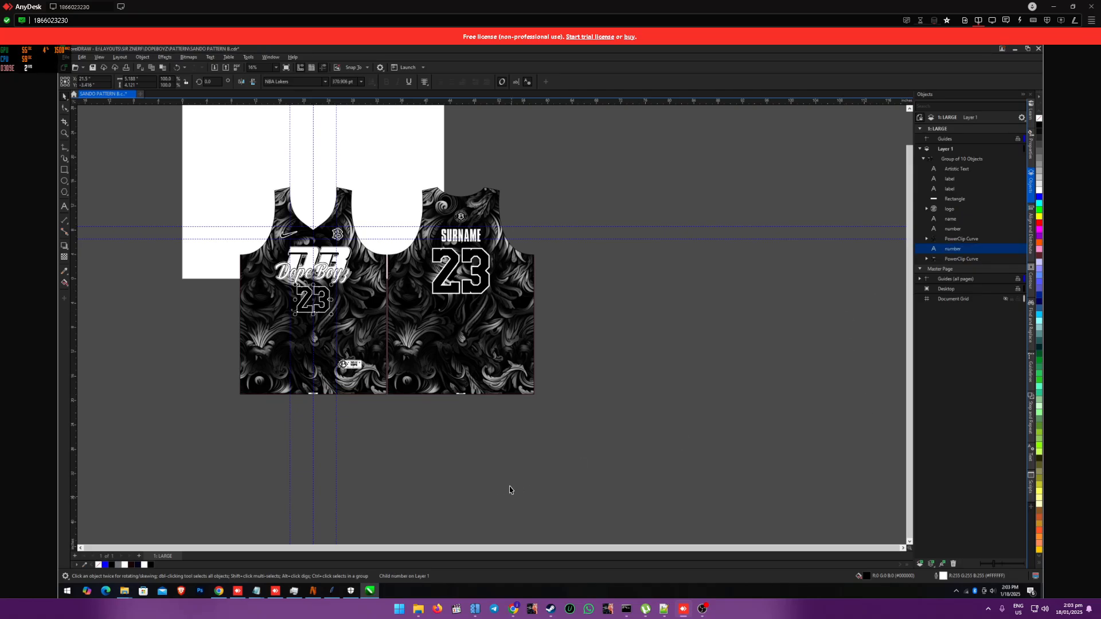
Step: Check the column headings of the NAMES file in Notepad against the object names, and minimize it
mouse_move(342, 595)
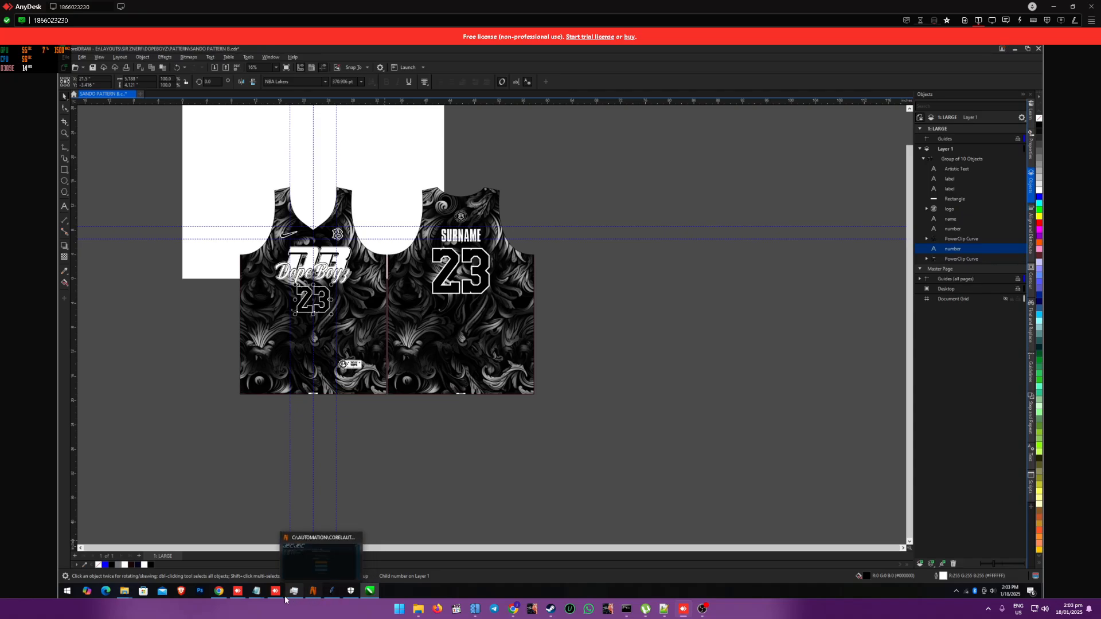
mouse_move(256, 591)
click(270, 572)
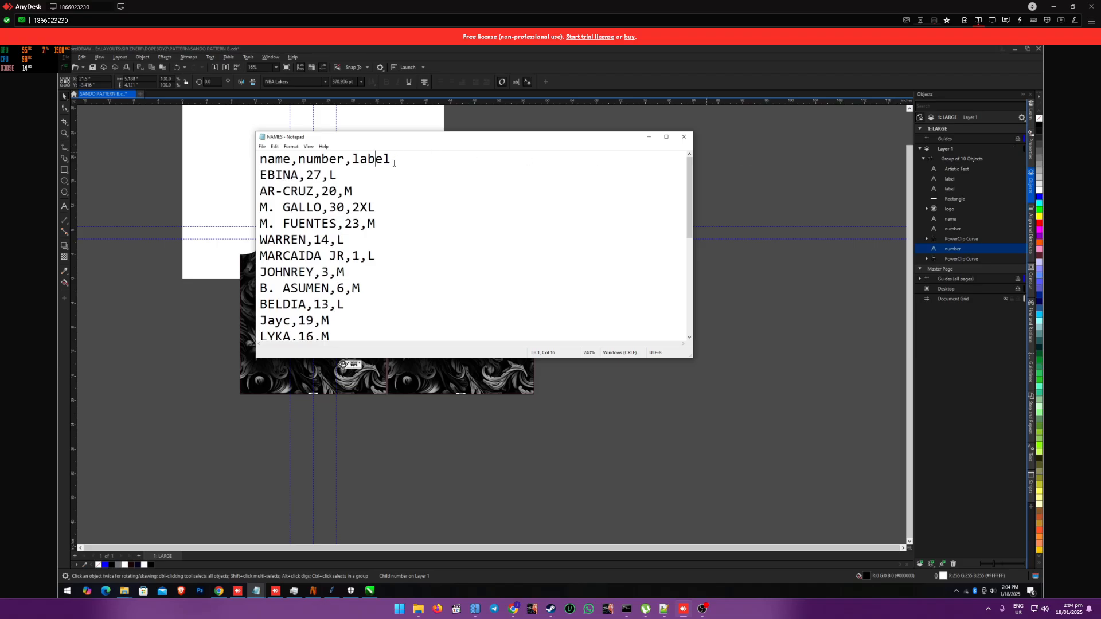
click(649, 137)
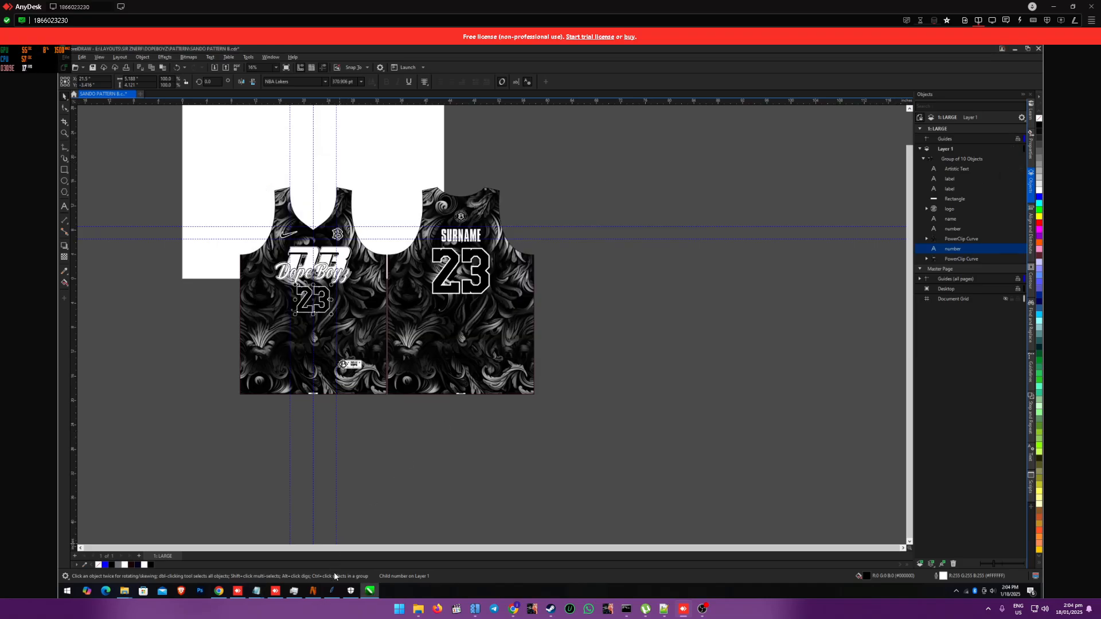
Step: Switch to CSV Manager and load the NAMES CSV file from the demo folder on the Desktop
click(336, 595)
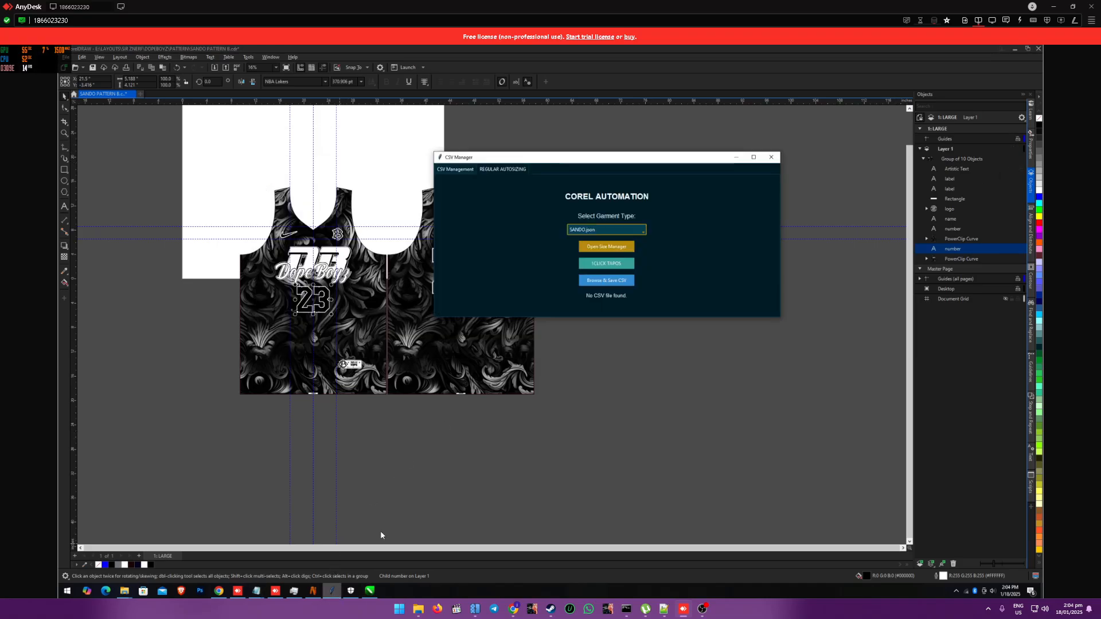
click(616, 283)
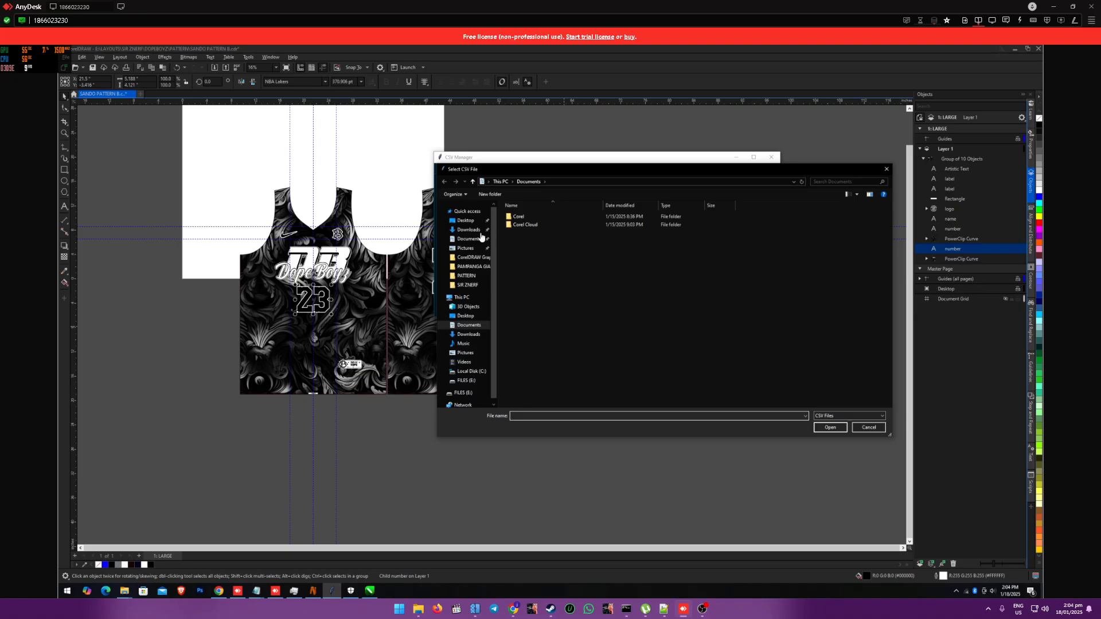
click(465, 220)
double_click(516, 217)
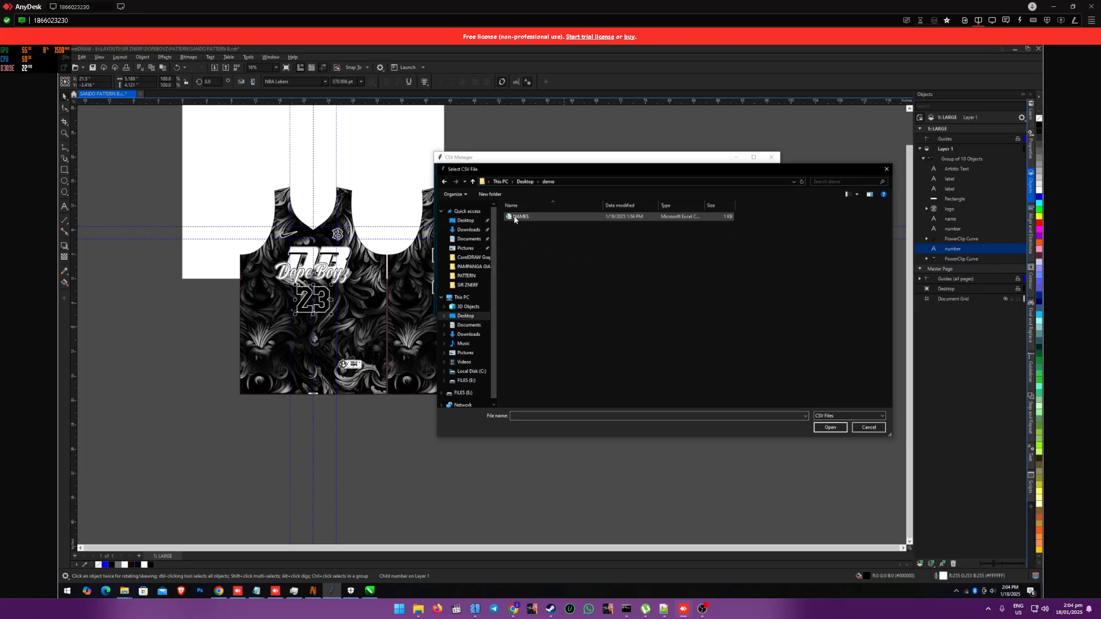
click(516, 218)
click(830, 428)
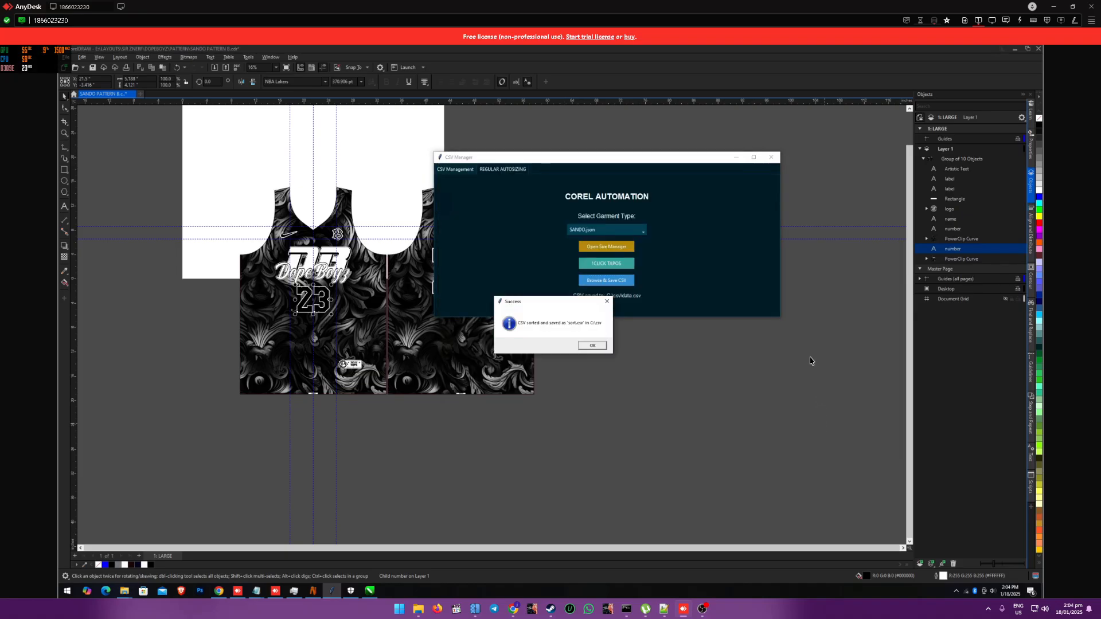
click(589, 345)
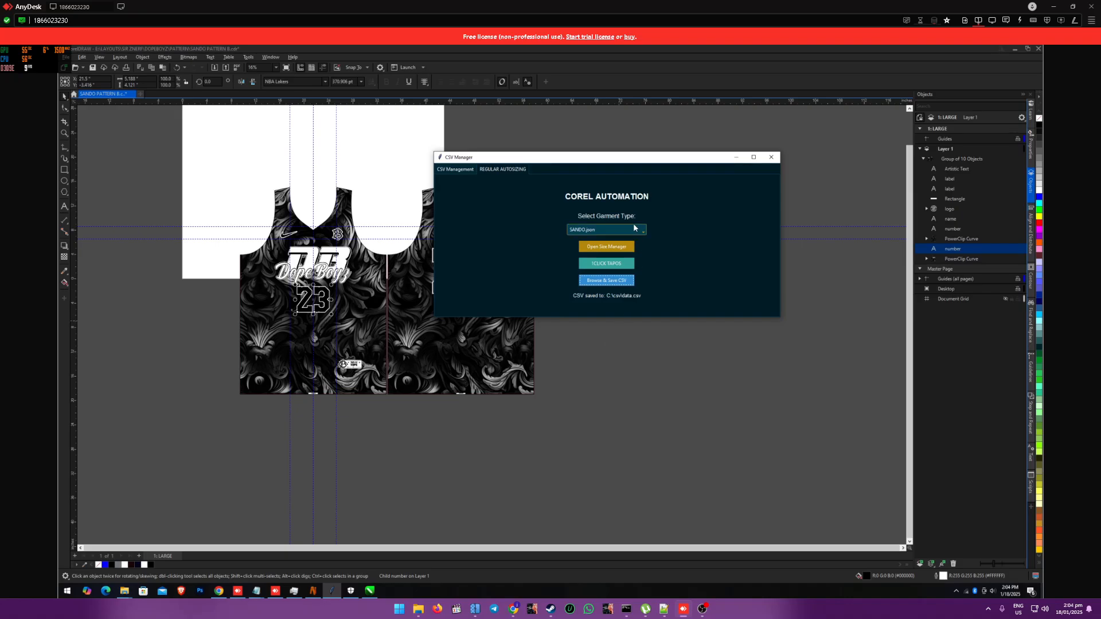
Step: Run the 1CLICK TAPOS automation with the SANDO.json garment type to merge and arrange the jerseys
click(605, 267)
click(583, 334)
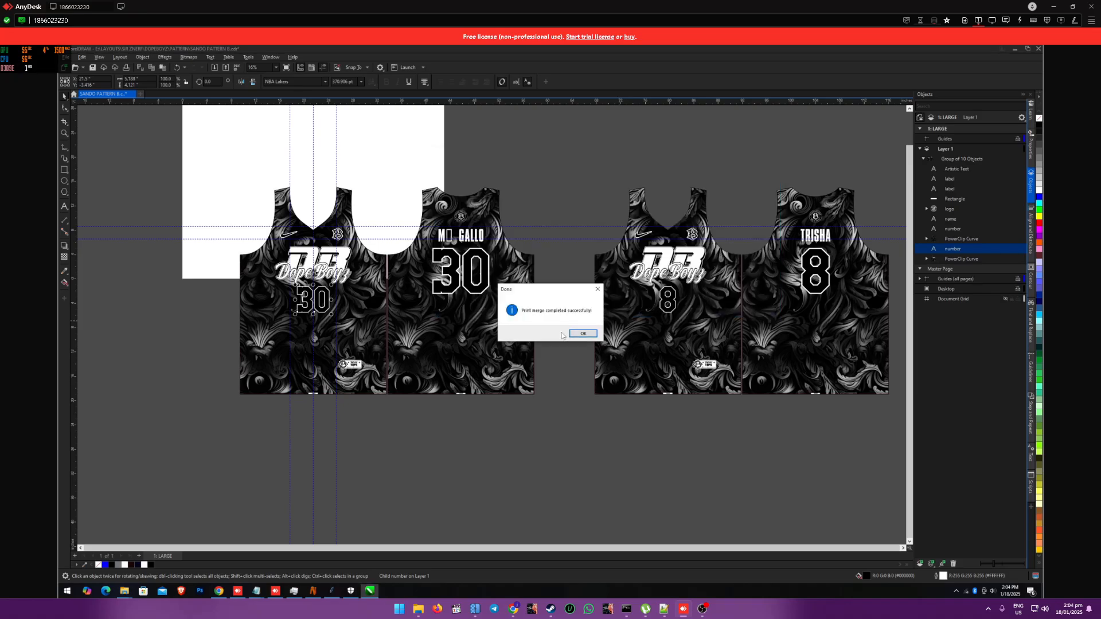
click(584, 337)
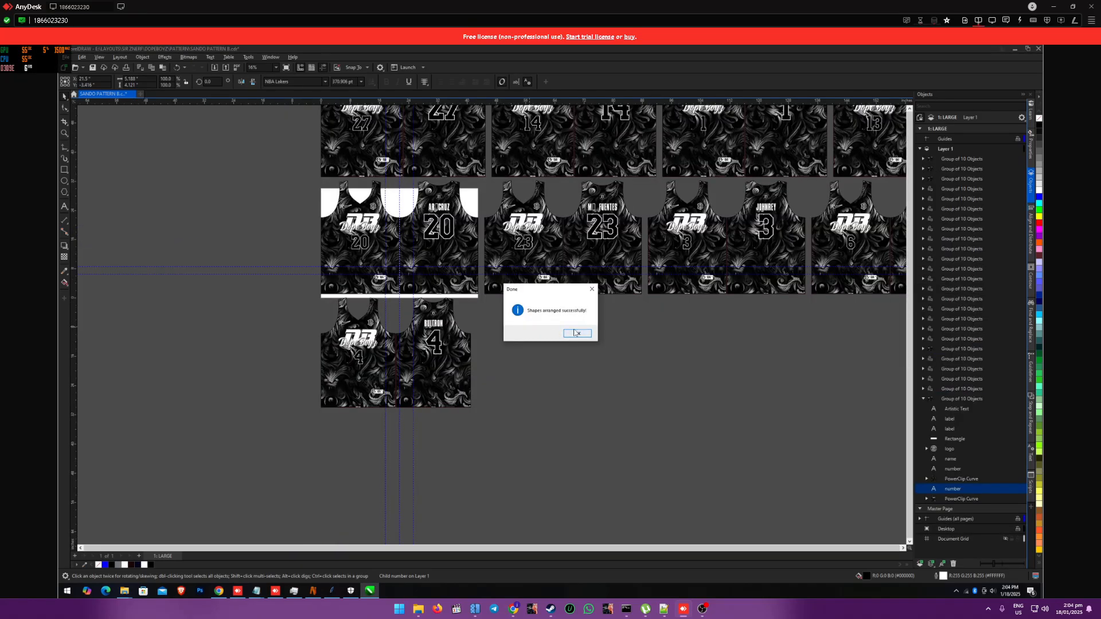
click(578, 335)
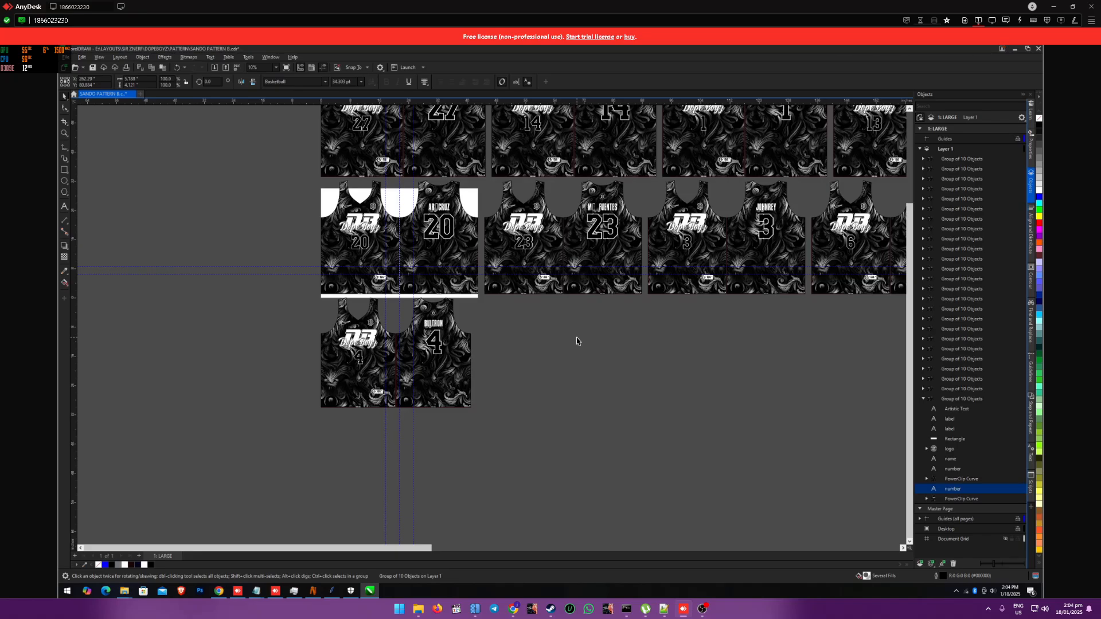
Step: Examine the generated jersey layouts, checking the names, numbers and hem size labels across the rows
scroll(577, 341, down, 3)
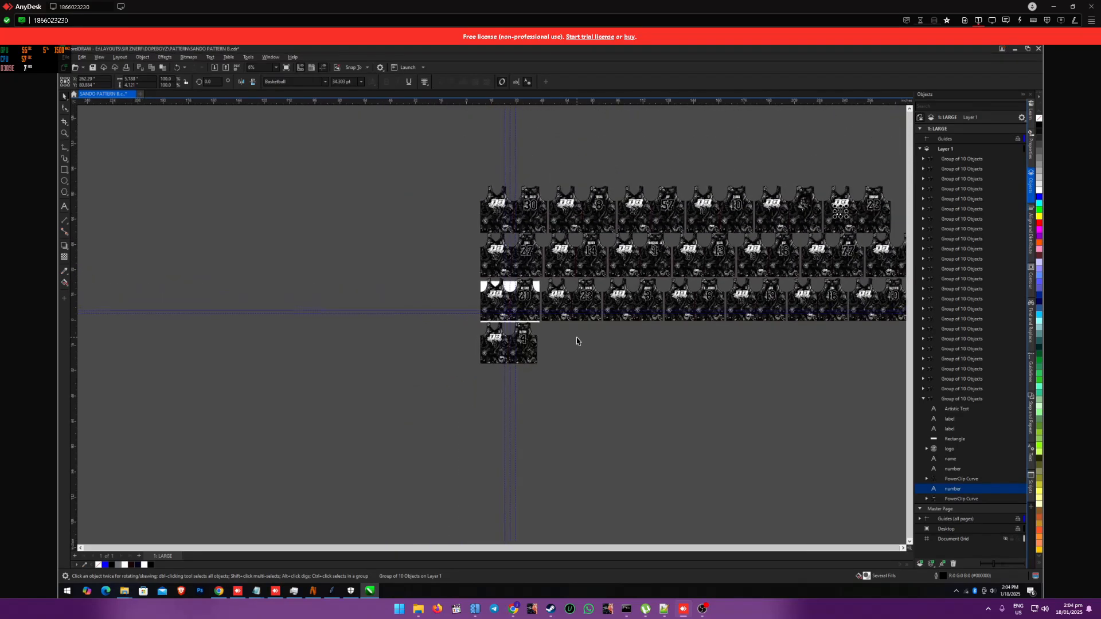
scroll(576, 341, down, 3)
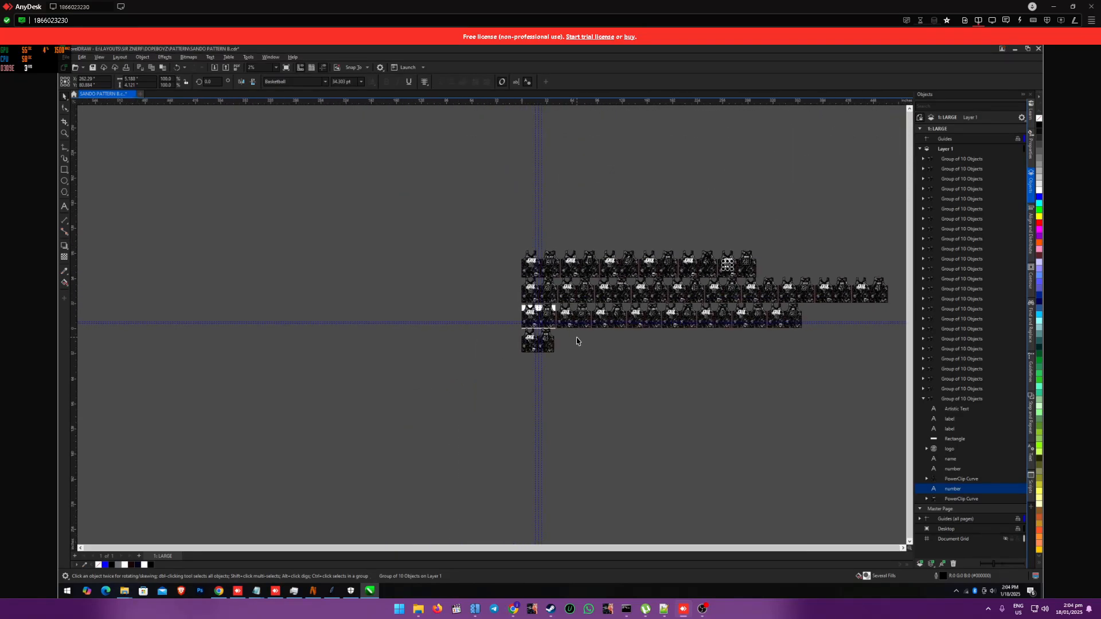
scroll(577, 341, down, 2)
scroll(731, 358, up, 1)
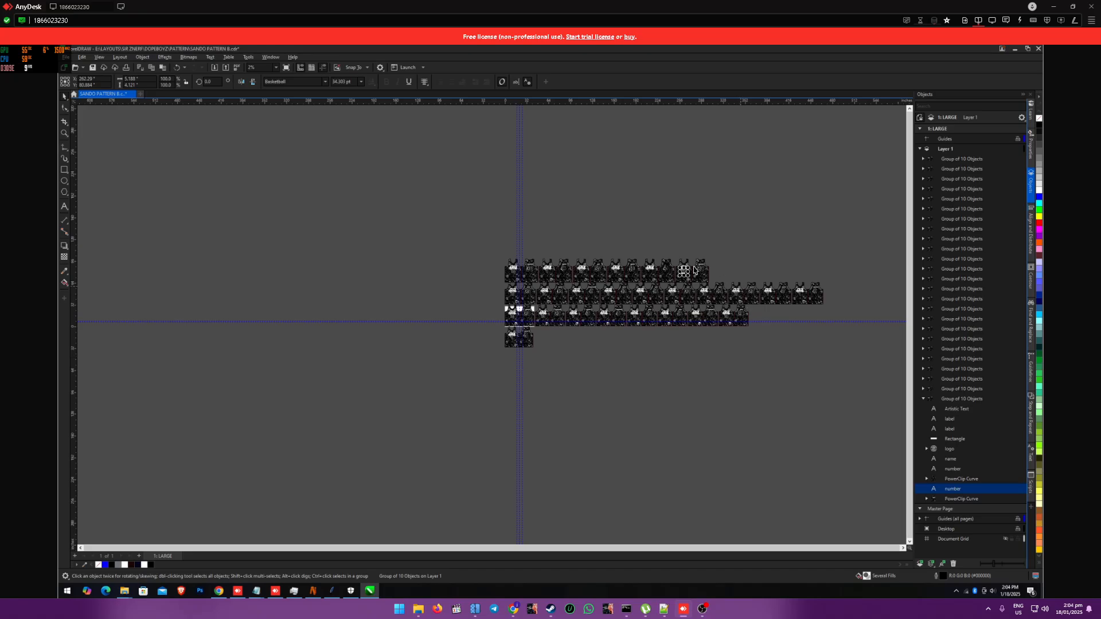
scroll(539, 277, up, 5)
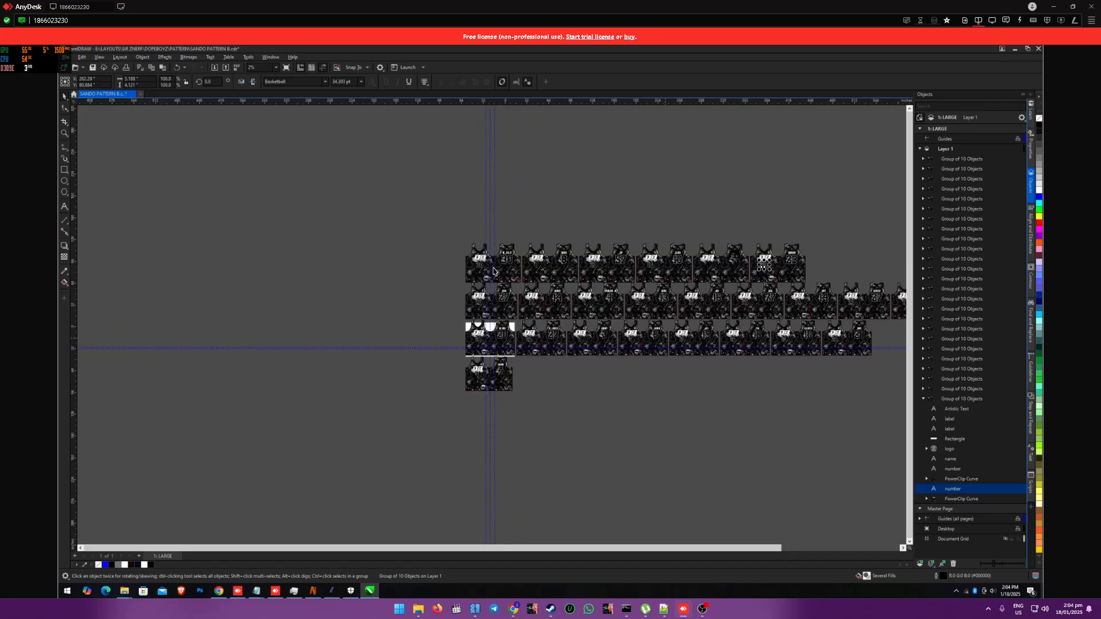
scroll(457, 292, up, 6)
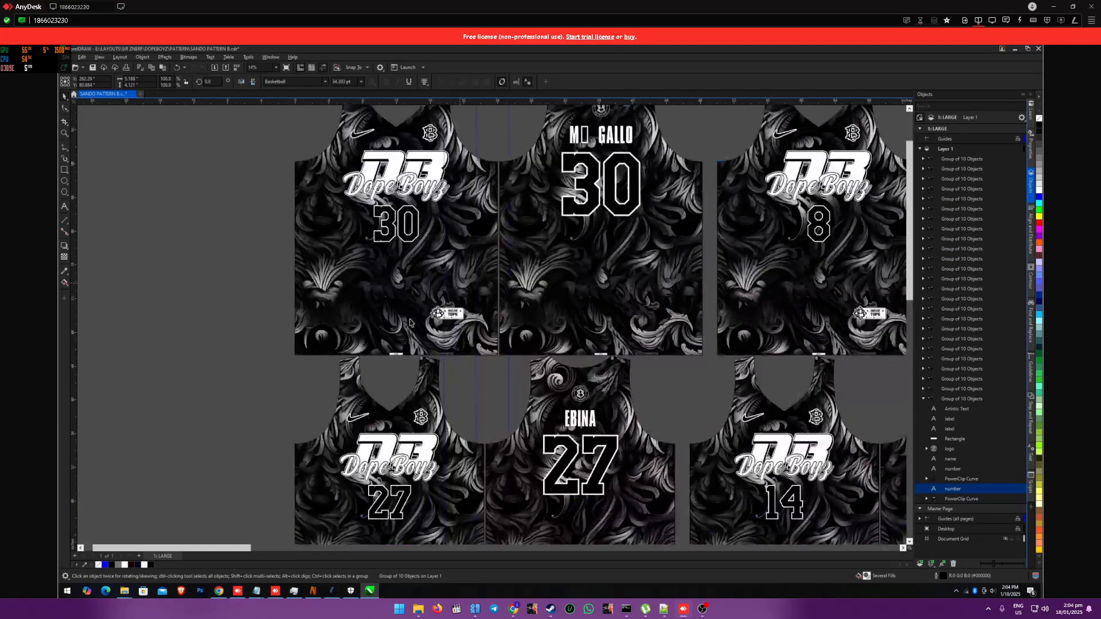
scroll(489, 351, up, 2)
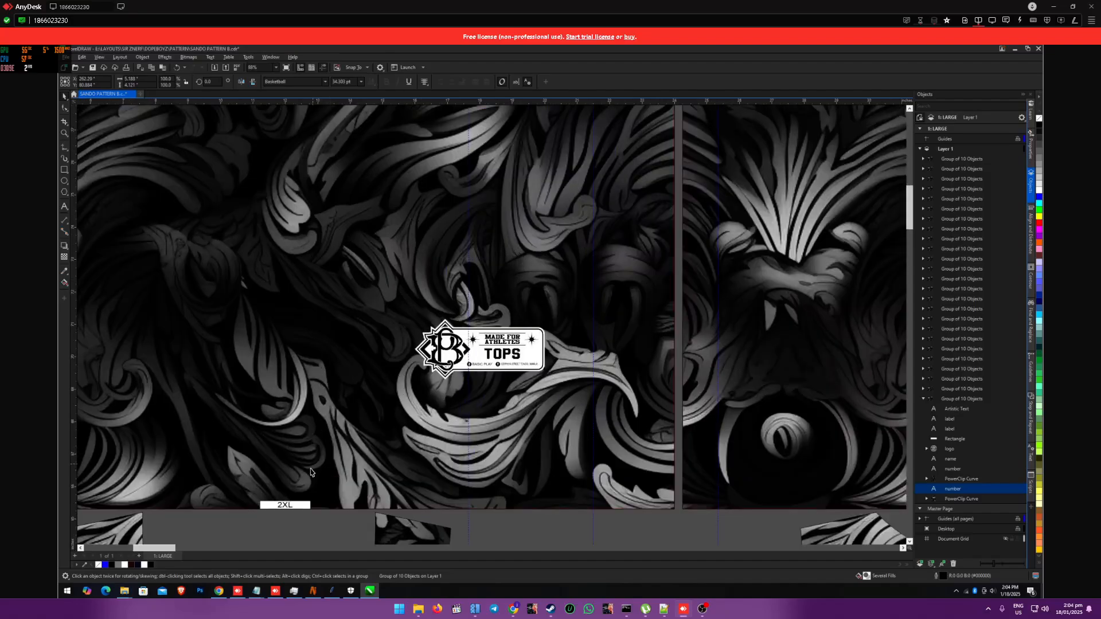
scroll(329, 420, down, 4)
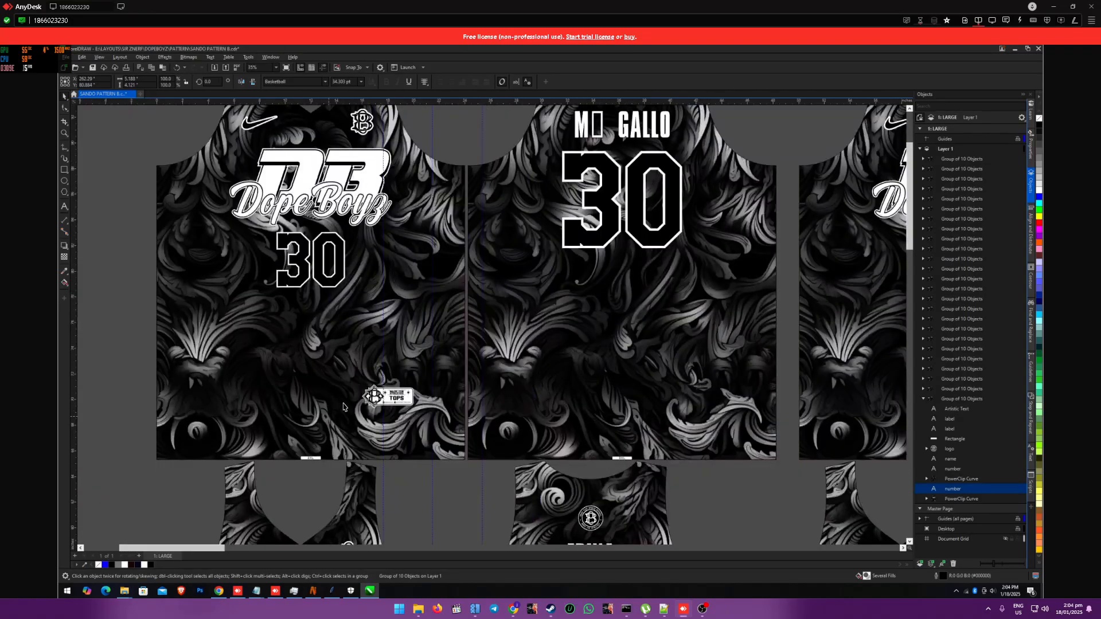
scroll(344, 378, down, 1)
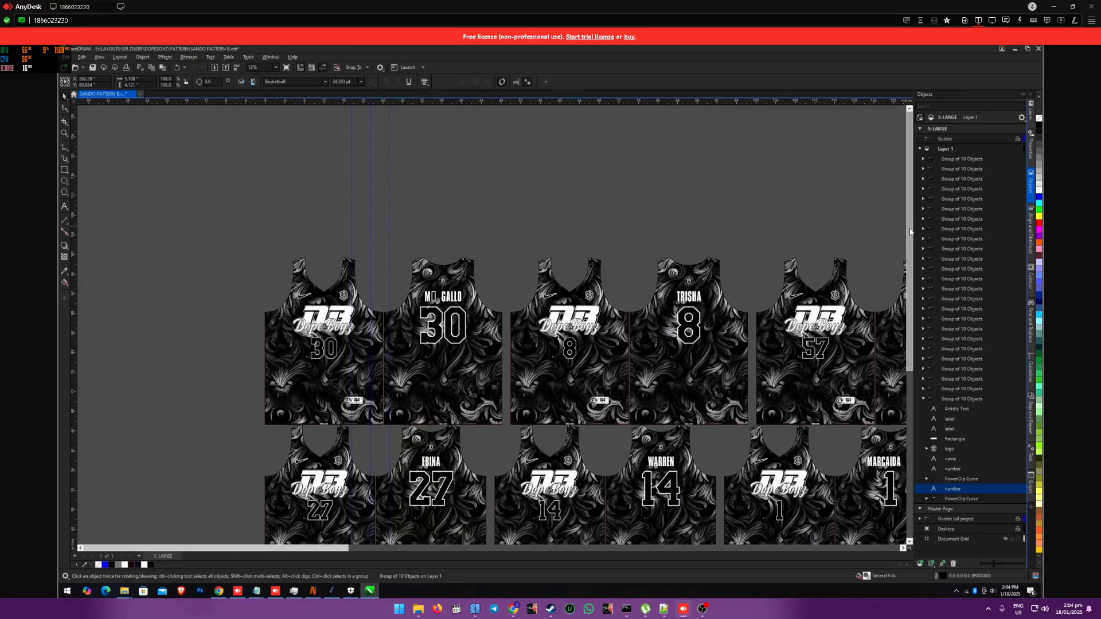
scroll(912, 345, down, 3)
scroll(912, 345, down, 5)
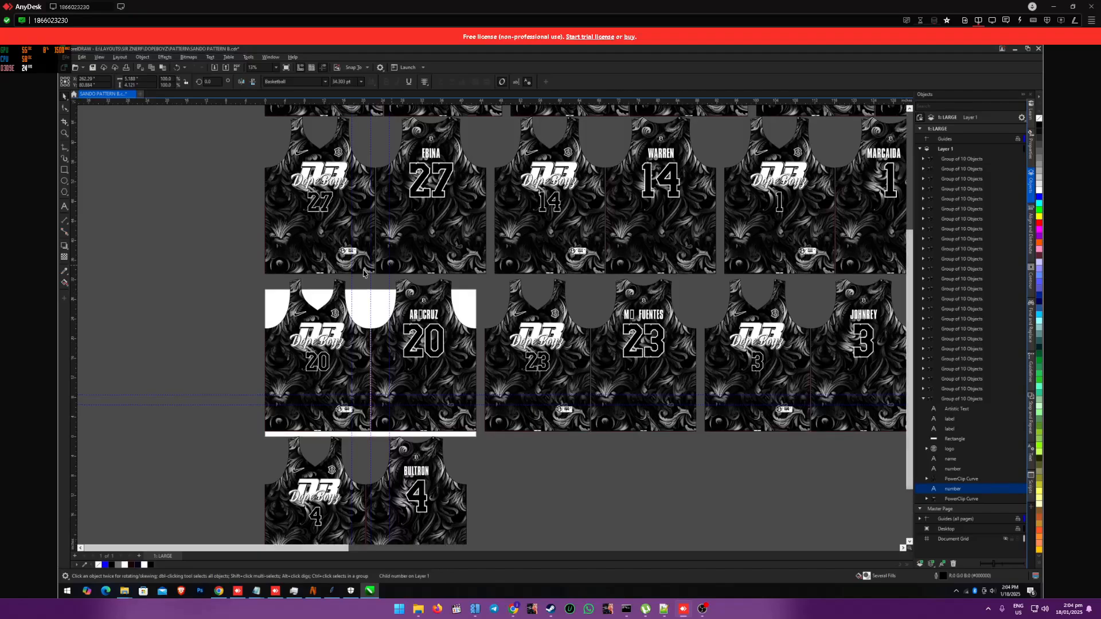
scroll(308, 278, up, 4)
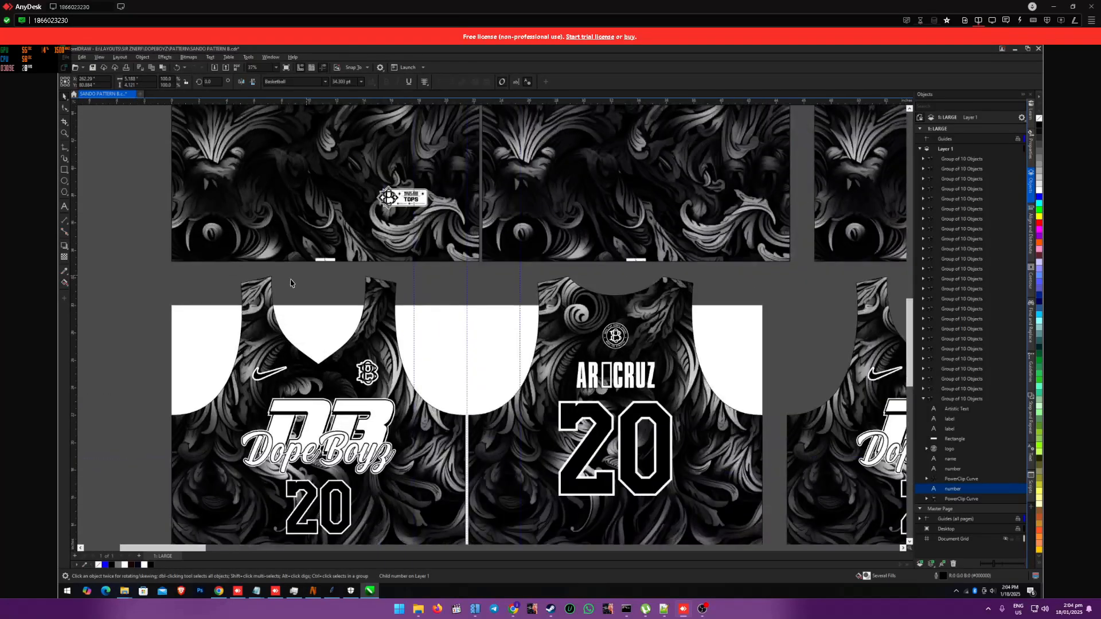
Step: Inspect the size label at the hem of the jersey above the number 20 set, and the rows around it
scroll(331, 259, up, 1)
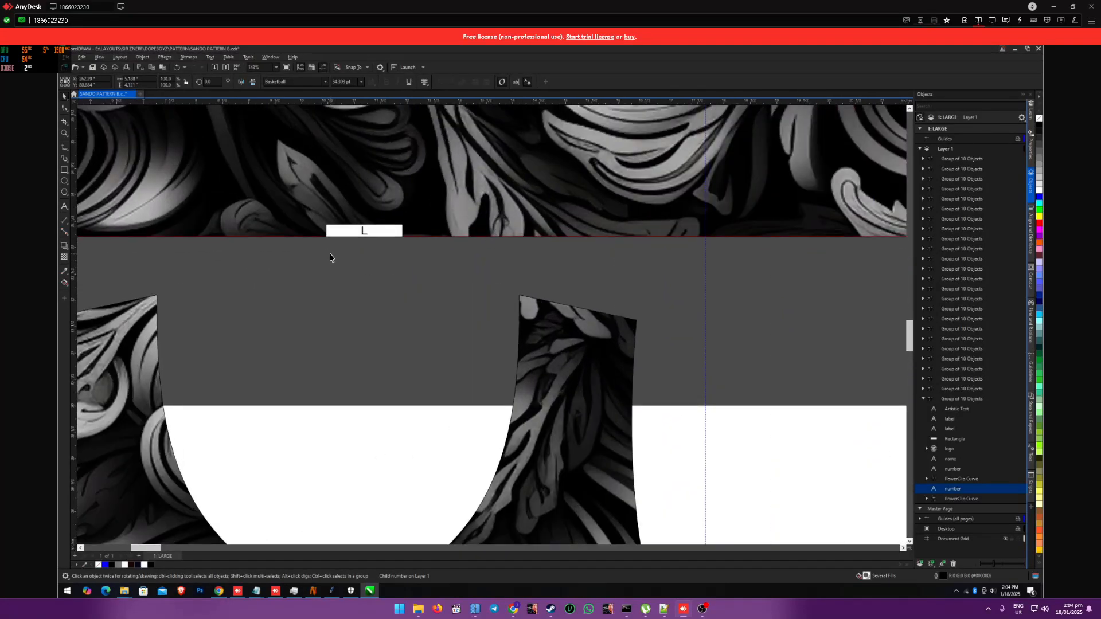
scroll(329, 257, down, 4)
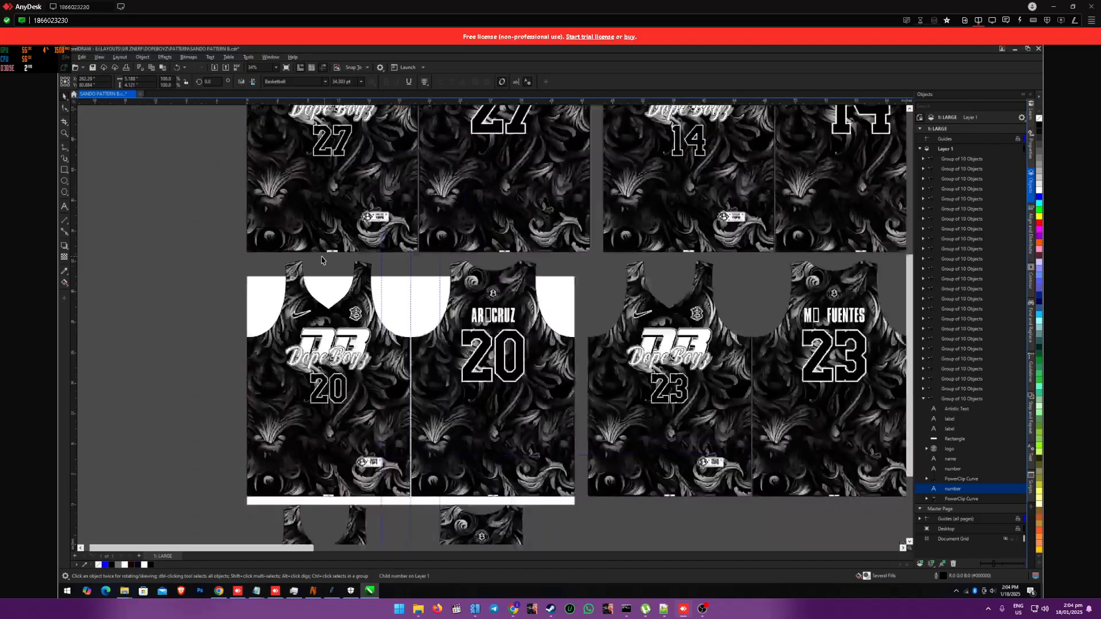
scroll(321, 260, down, 1)
Step: Switch to CSV Manager and run READYFORPRINT from its CSV Management section to split the jerseys onto separate pages
click(370, 591)
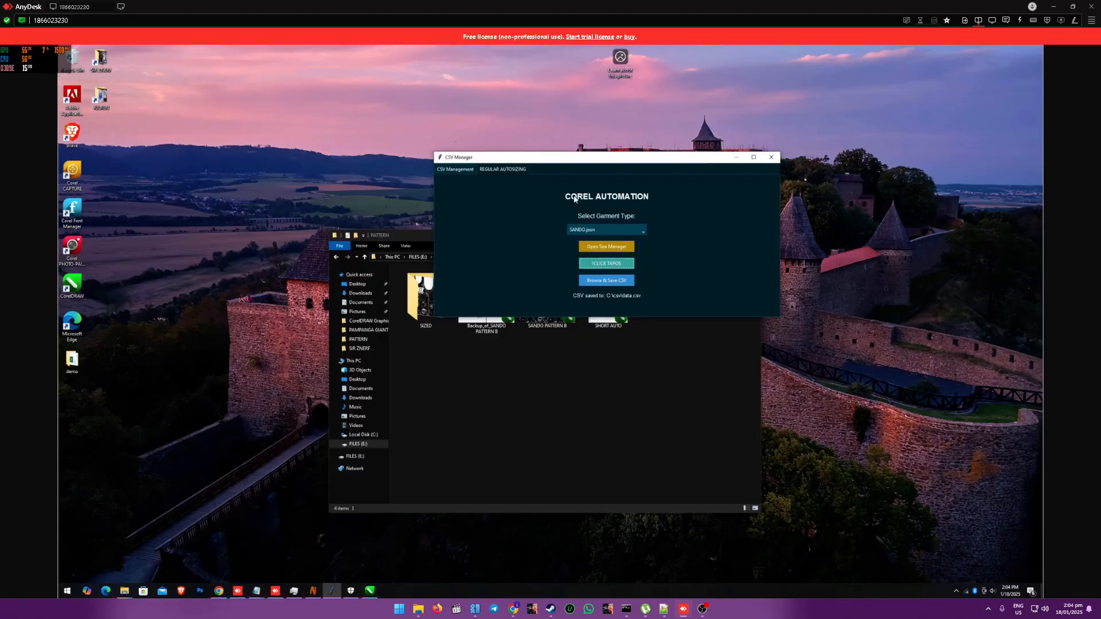
click(459, 170)
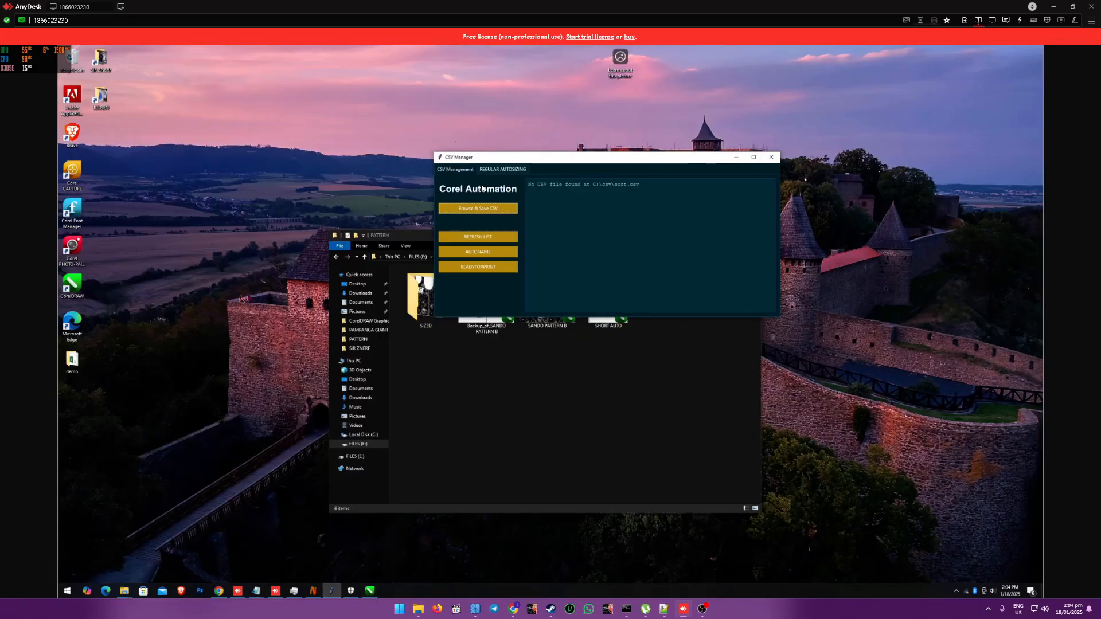
click(476, 267)
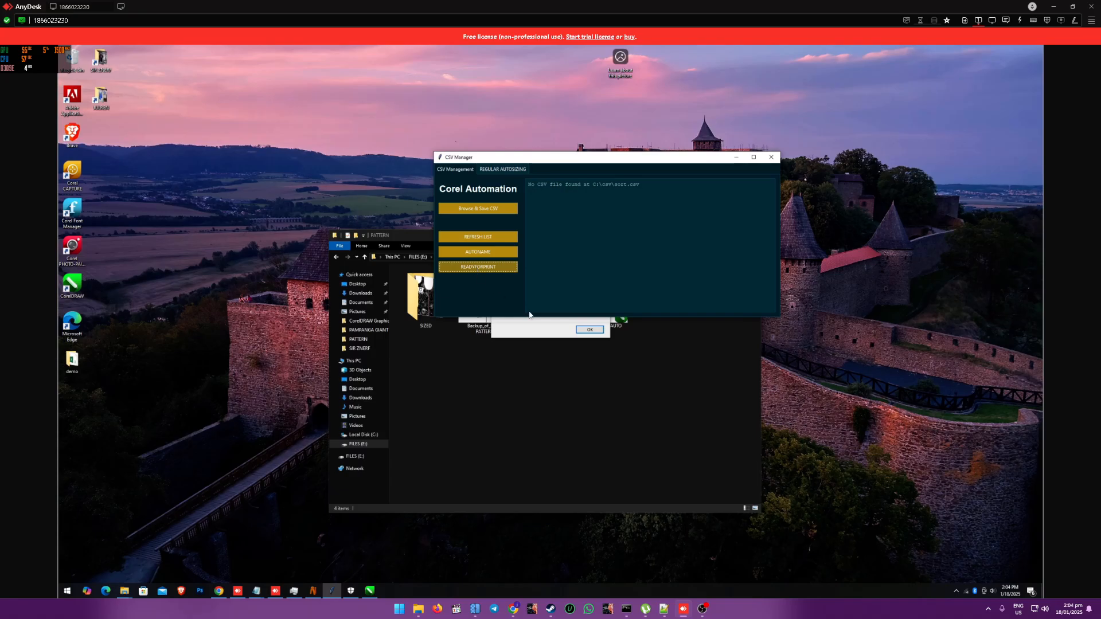
click(590, 330)
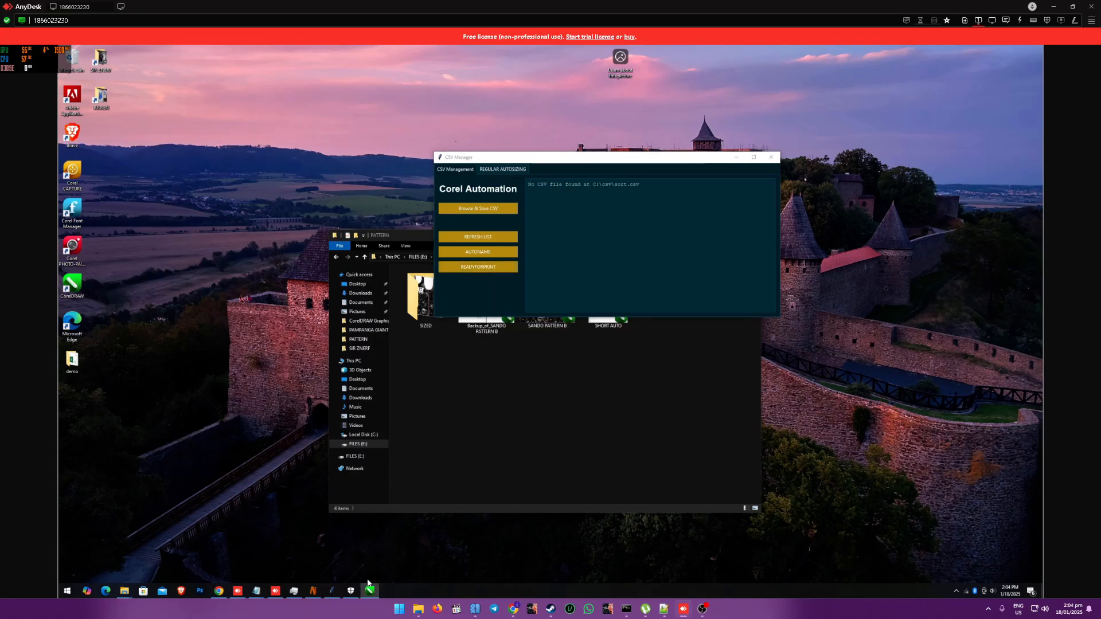
Step: Return to CorelDRAW and view page 7 to check how the jerseys are distributed across pages
click(370, 591)
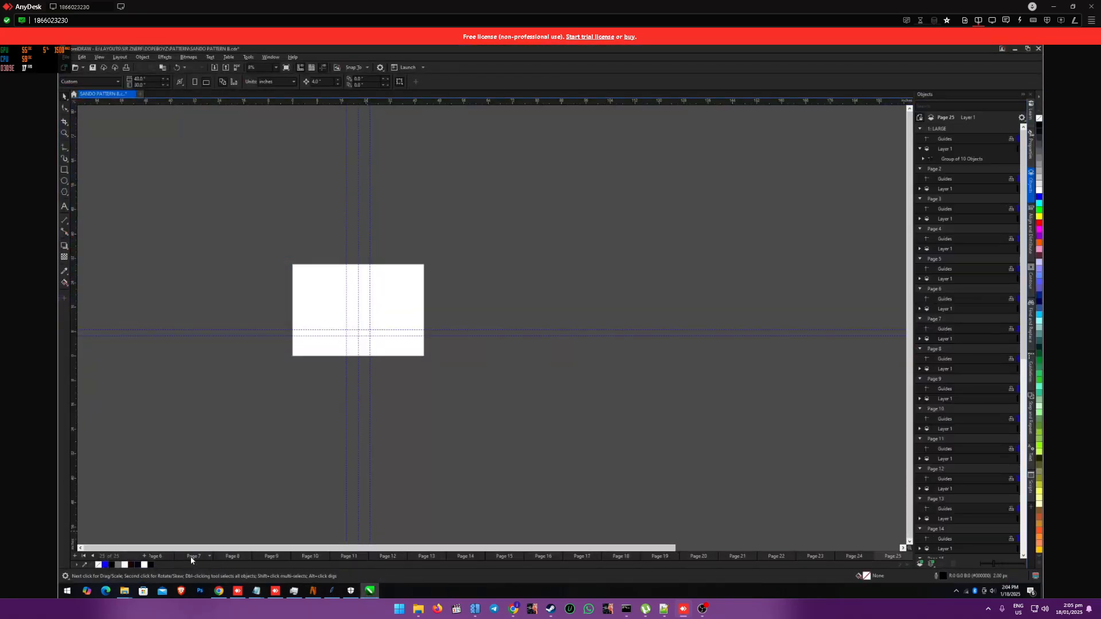
click(191, 556)
scroll(534, 435, down, 2)
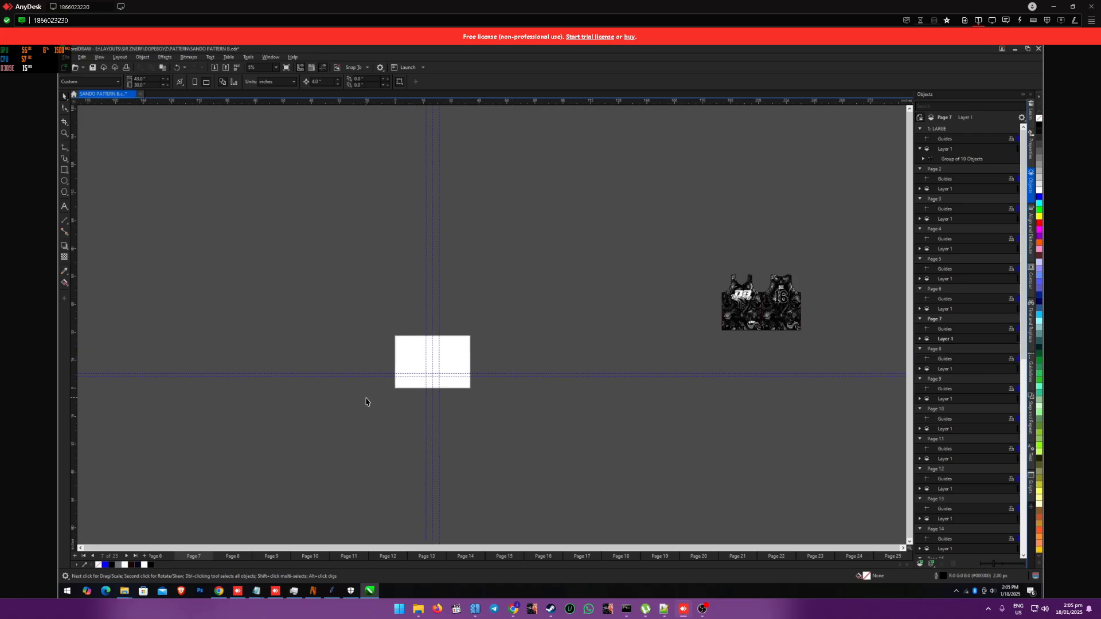
Step: Save the paged document as SANDO PATTERN B in CDR format in the demo folder on the Desktop
click(65, 59)
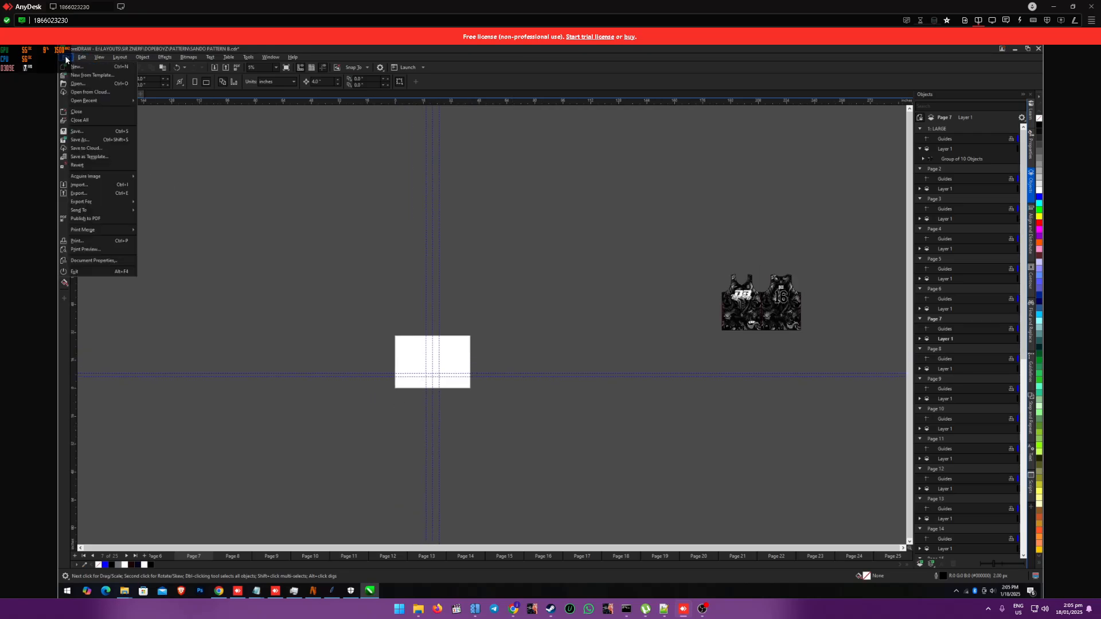
click(70, 144)
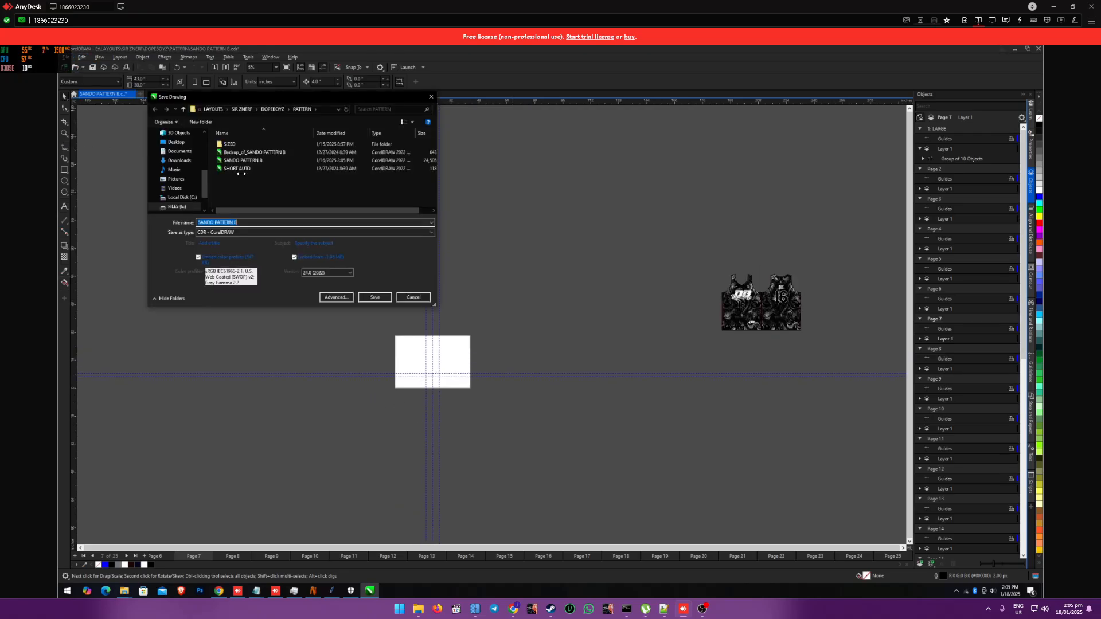
click(176, 142)
double_click(231, 146)
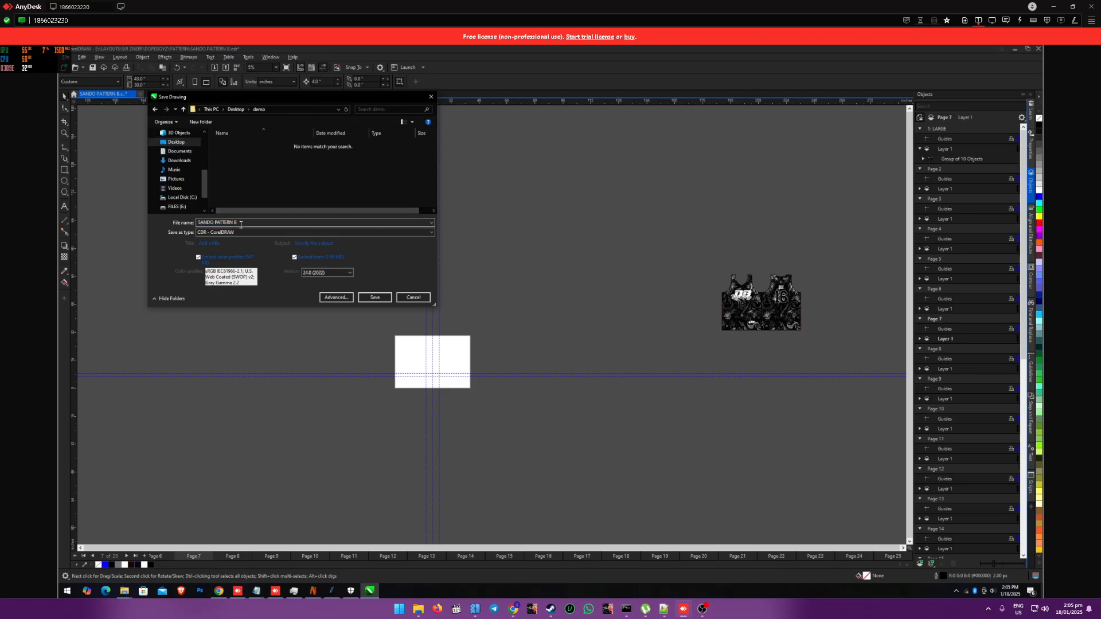
click(374, 298)
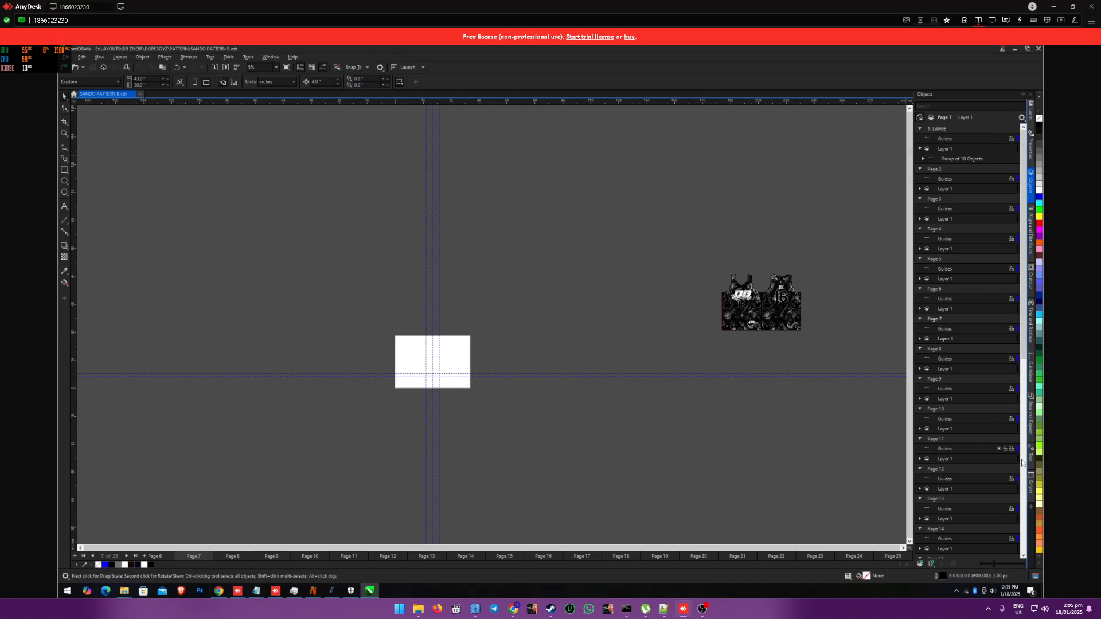
Step: Run the FileConverter macro from the VBA scripts, view its source selection and conversion options, and close it
click(1031, 494)
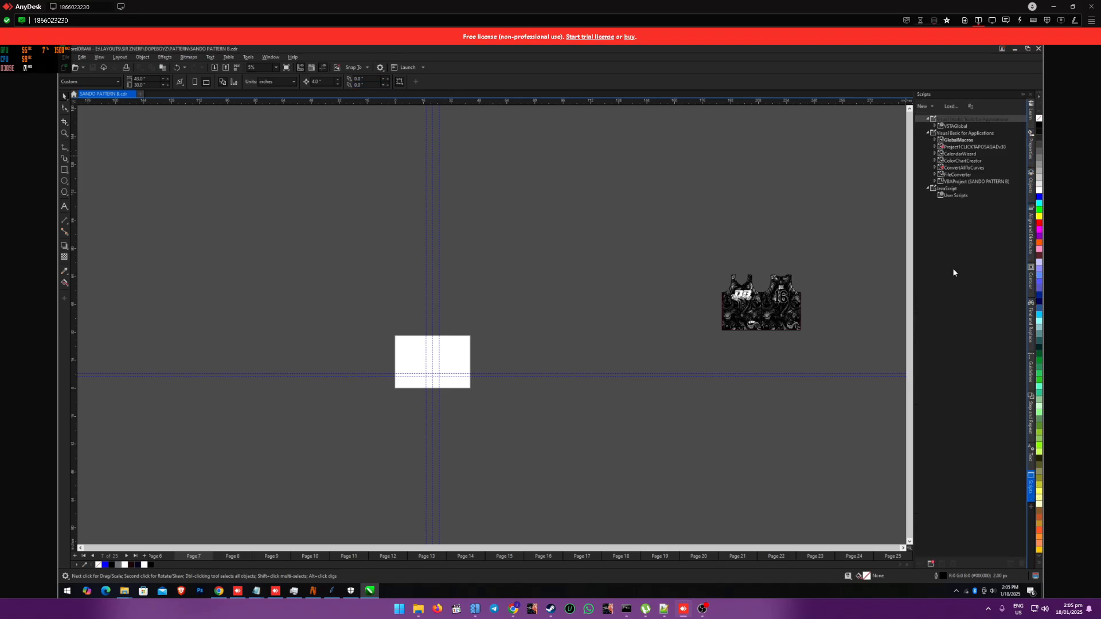
click(935, 174)
click(942, 195)
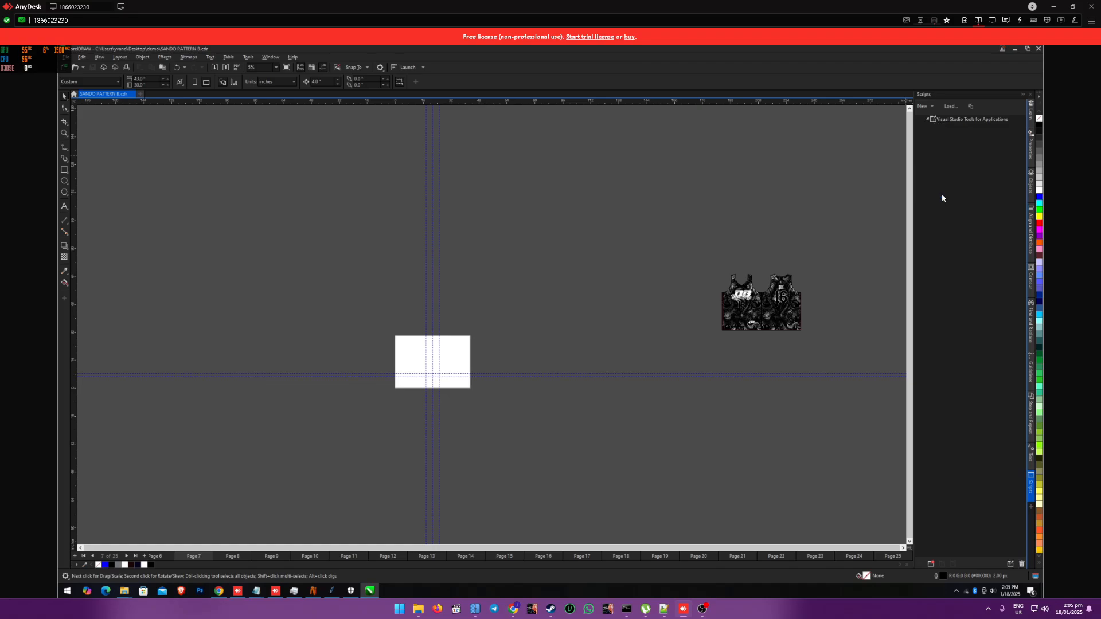
double_click(962, 203)
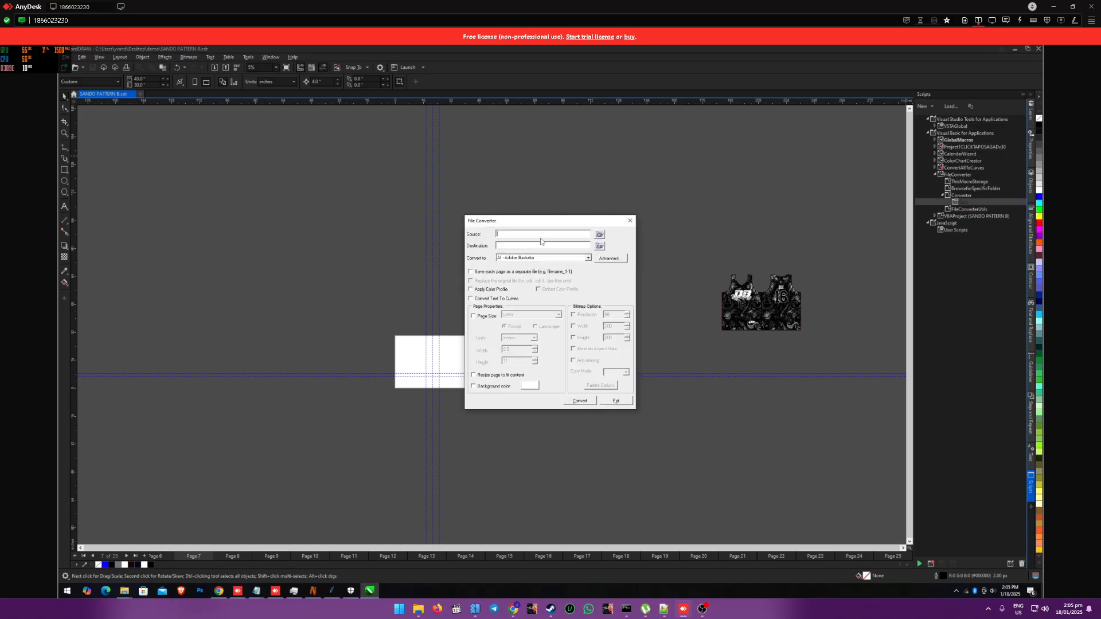
click(599, 235)
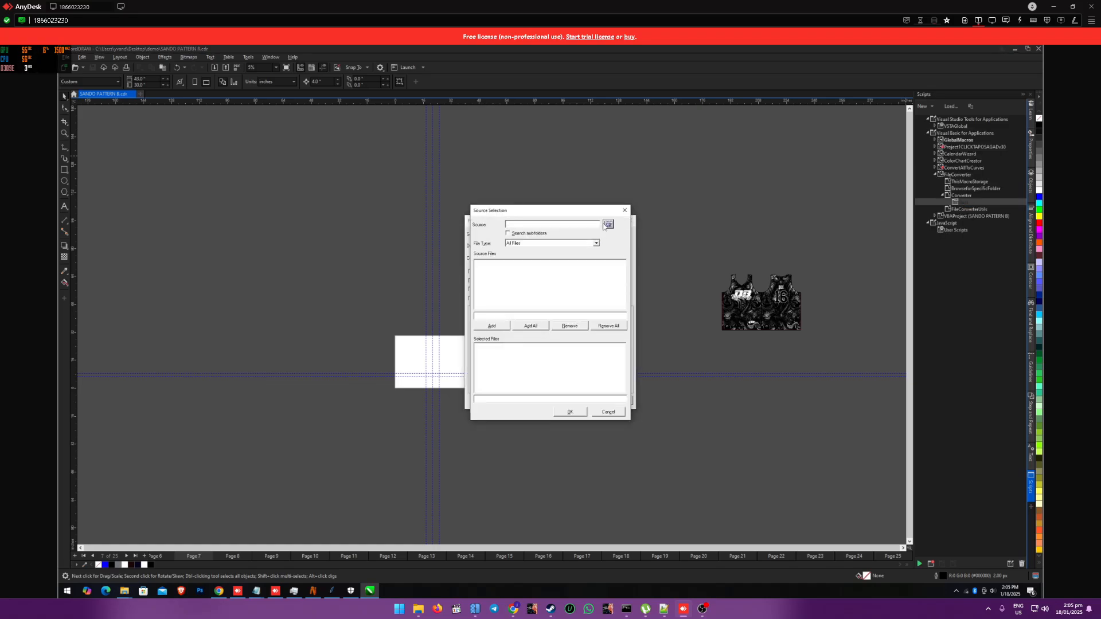
click(627, 211)
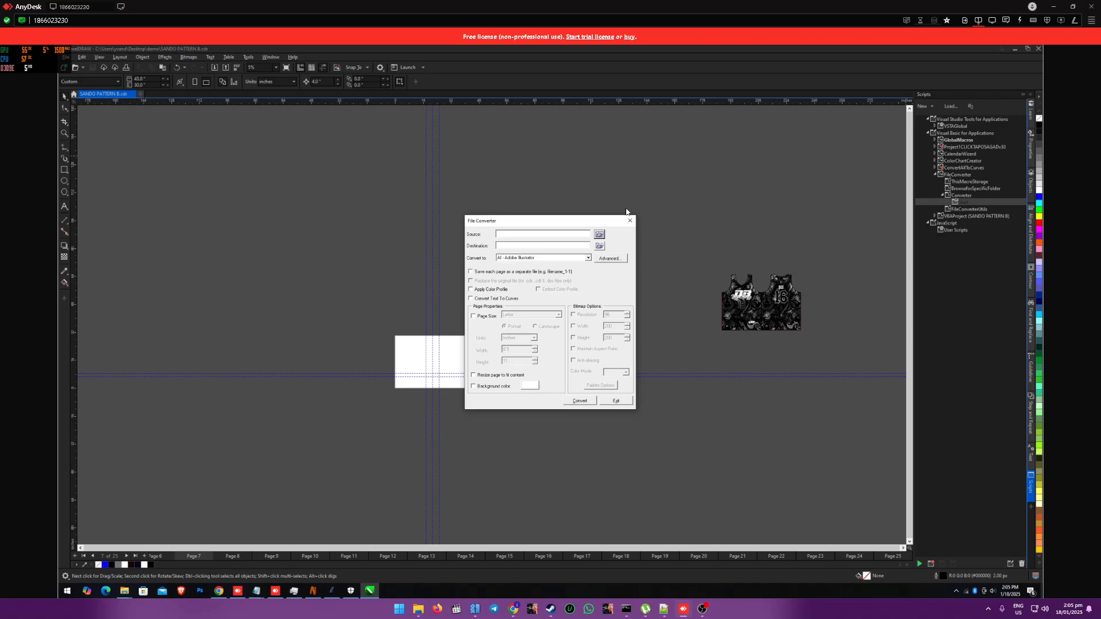
click(629, 220)
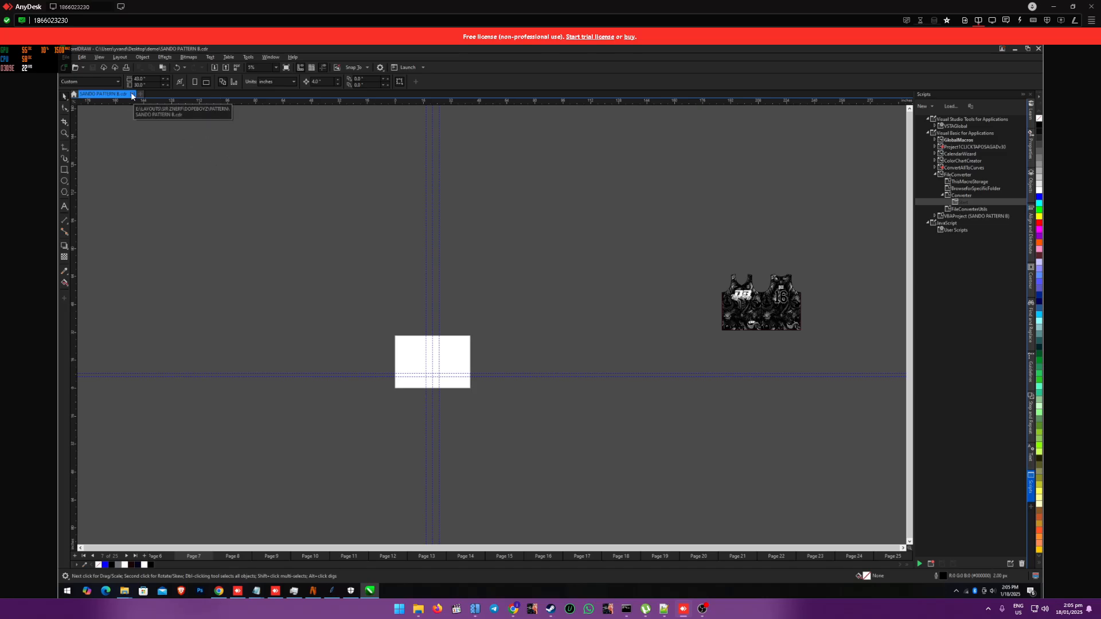
Step: Undo the page split and the jersey arrangement in the document
key(ctrl+z)
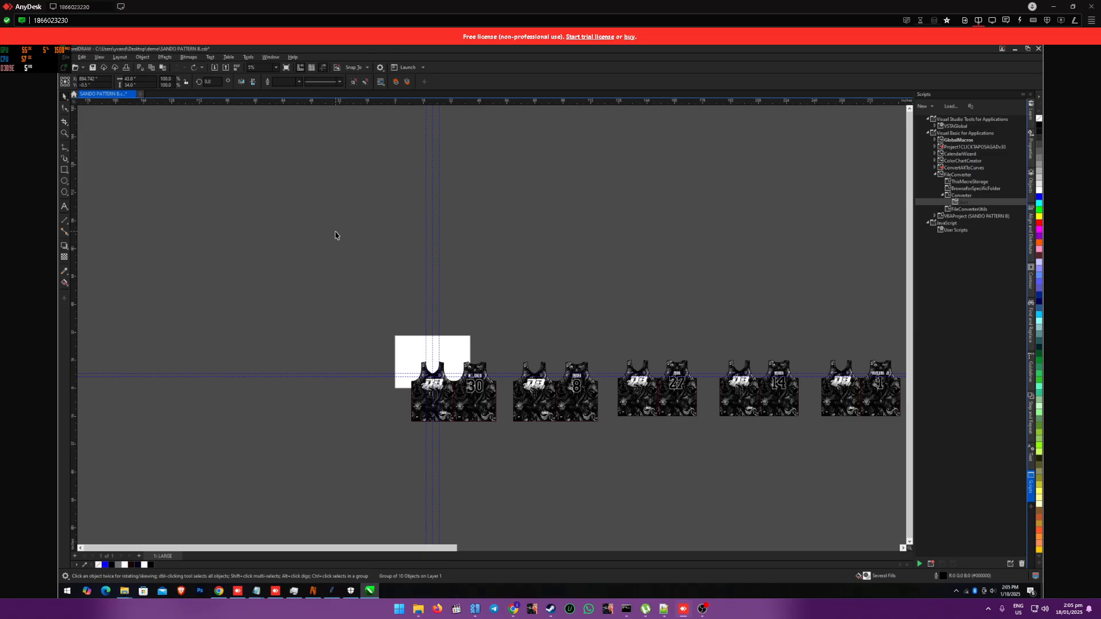
Step: Switch to CSV Manager's regular autosizing section and examine the SANDO.json size list in the Size Manager
click(331, 591)
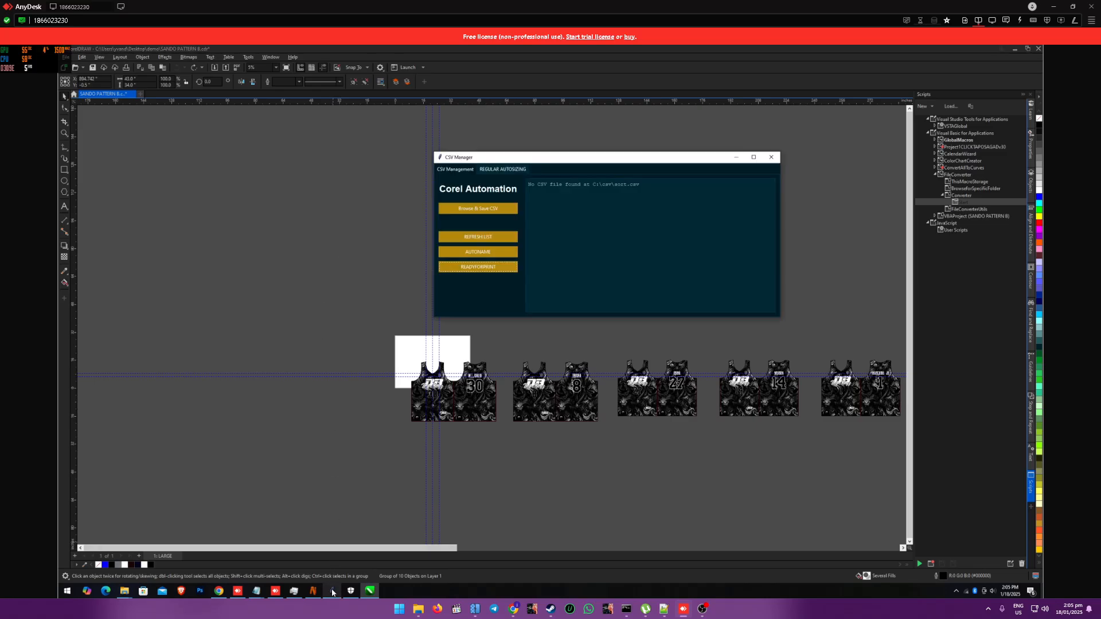
click(507, 169)
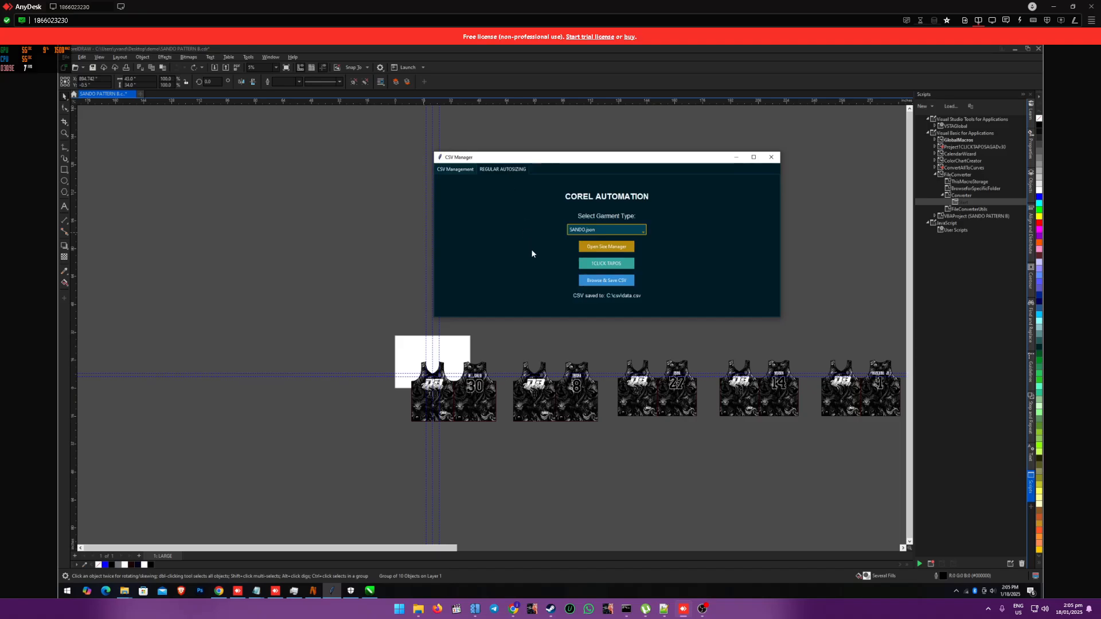
click(615, 248)
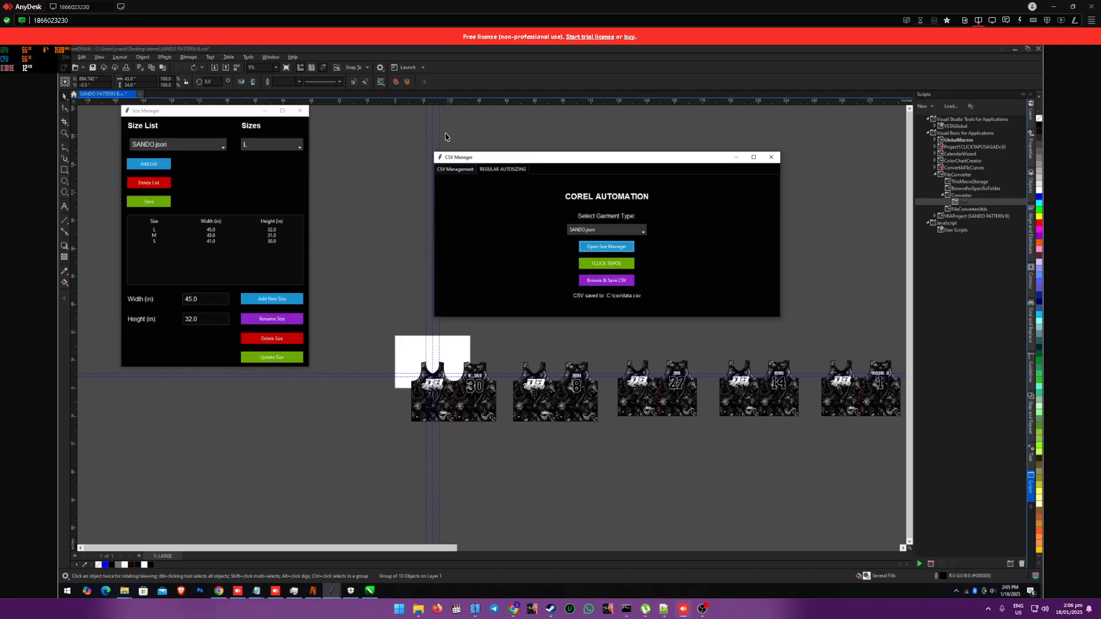
click(300, 111)
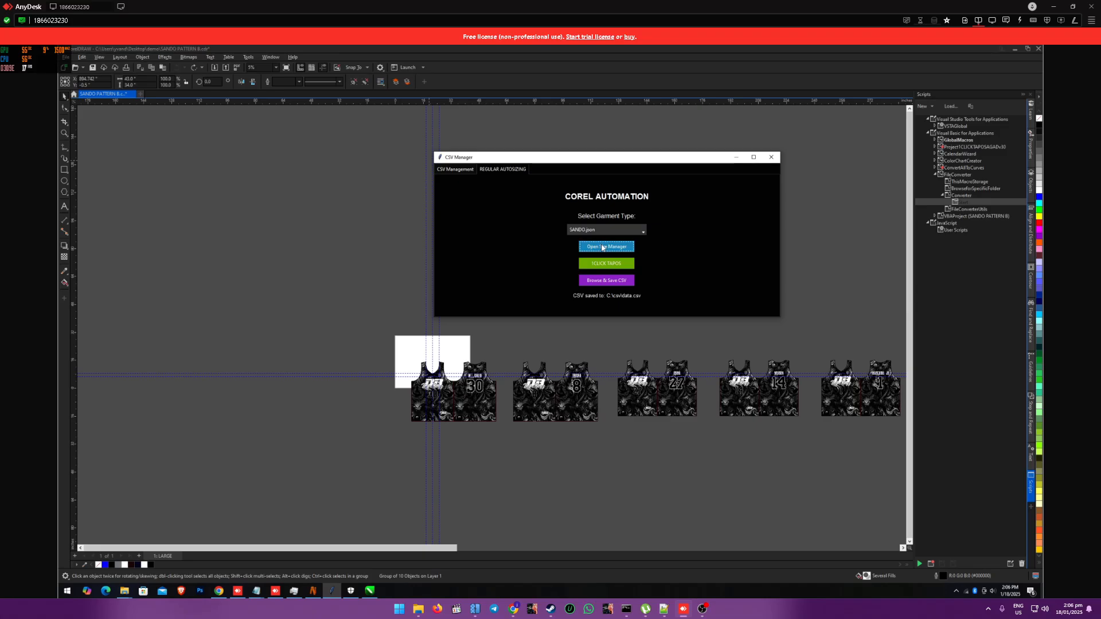
click(201, 120)
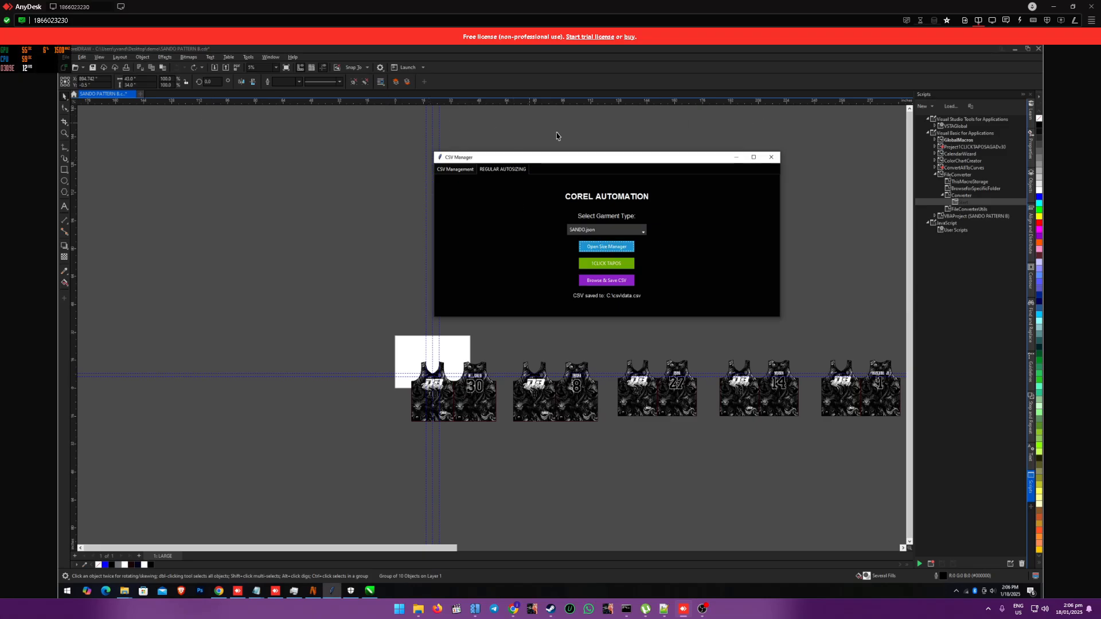
click(606, 247)
click(209, 131)
click(281, 319)
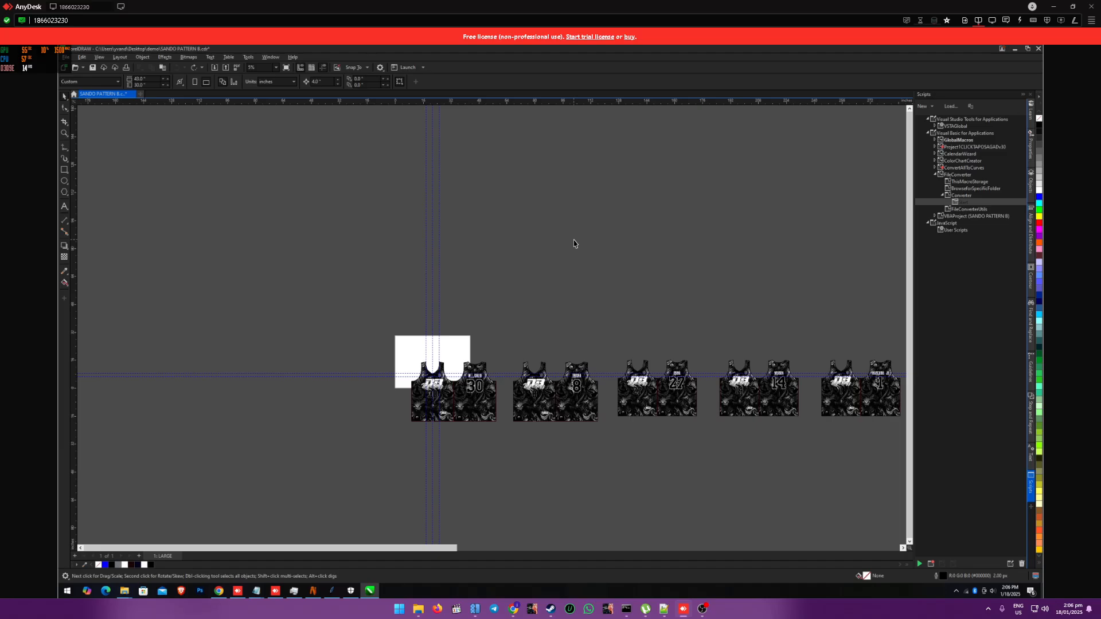
Step: Delete all the generated jerseys in the row except the first one with number 30
drag(415, 550, 908, 533)
drag(611, 276, 926, 482)
key(Delete)
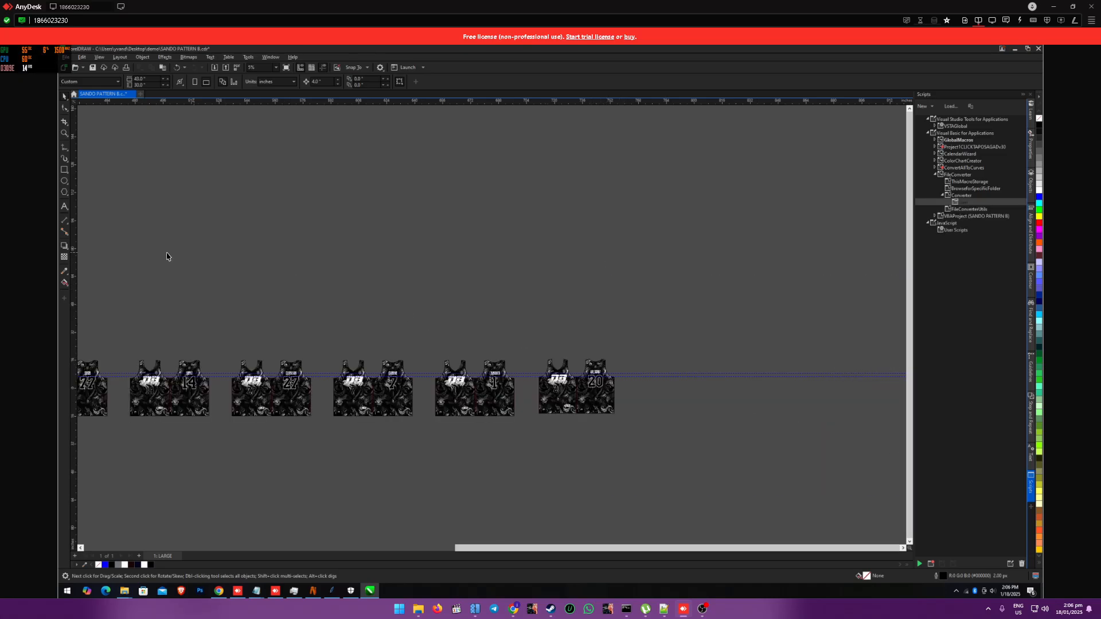
drag(167, 256, 677, 501)
key(Delete)
key(F4)
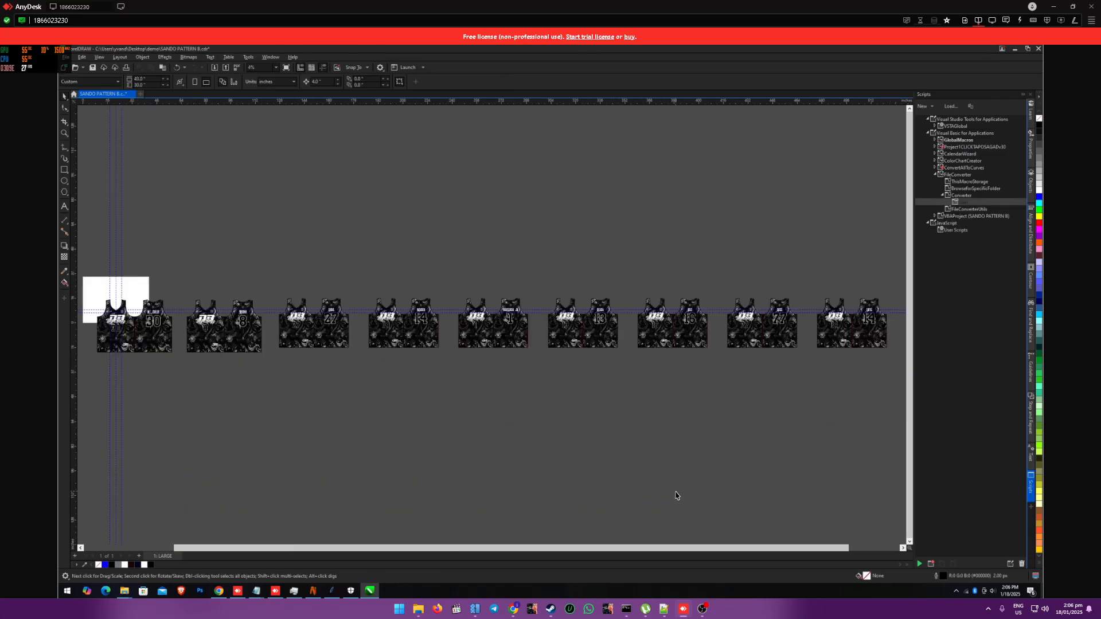
drag(170, 263, 898, 400)
key(Delete)
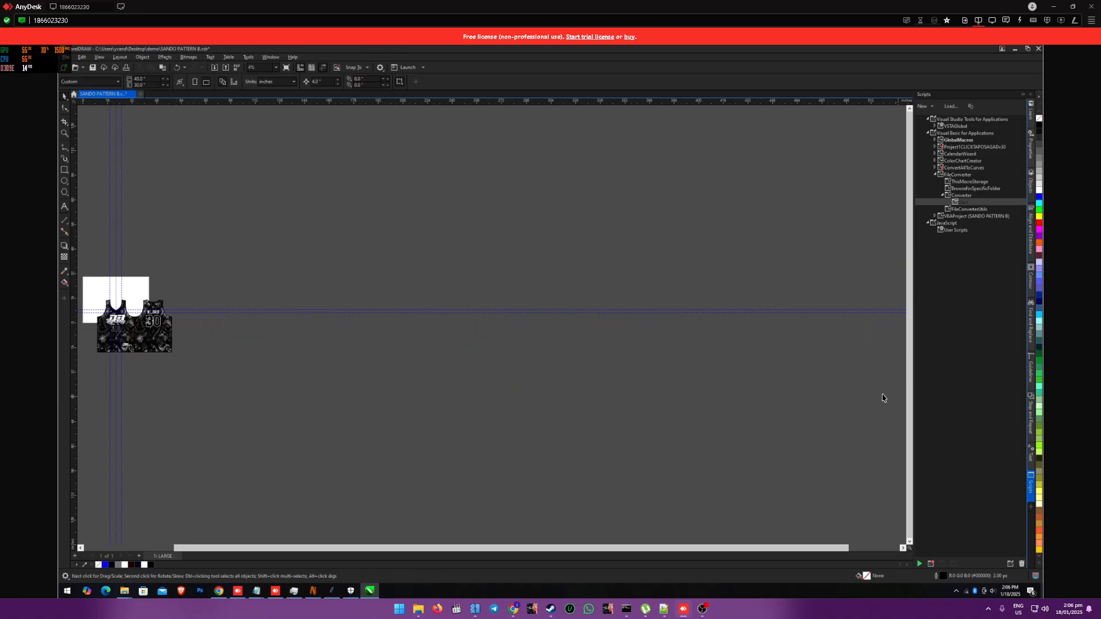
Step: Check the label, name and number object names inside the number 30 jersey group, and deselect everything
scroll(96, 333, up, 2)
scroll(97, 333, up, 1)
scroll(101, 333, up, 2)
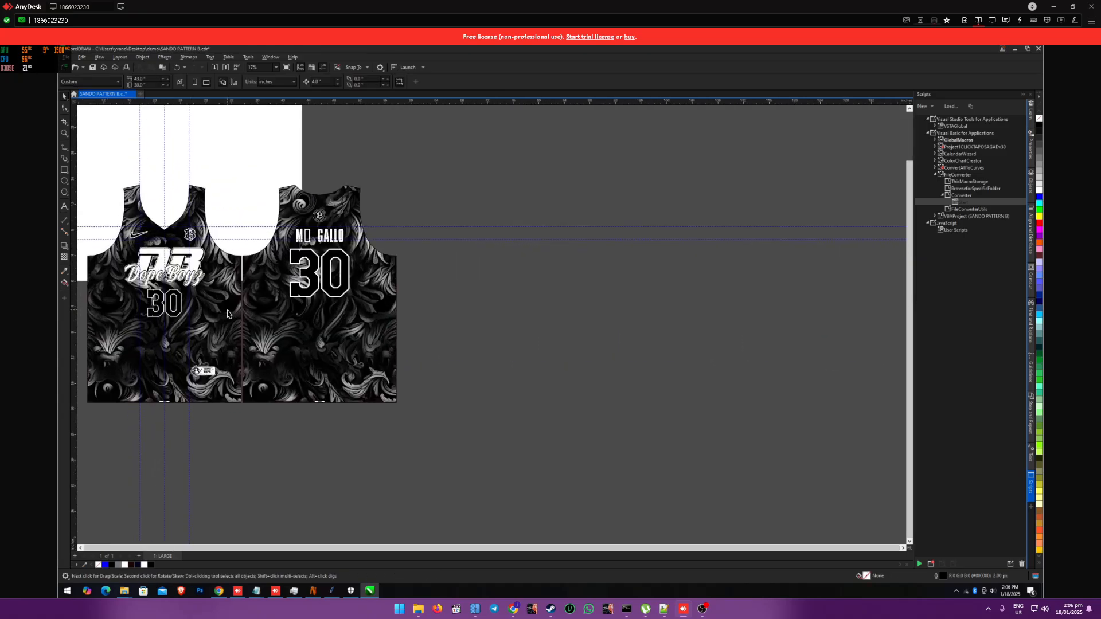
click(228, 313)
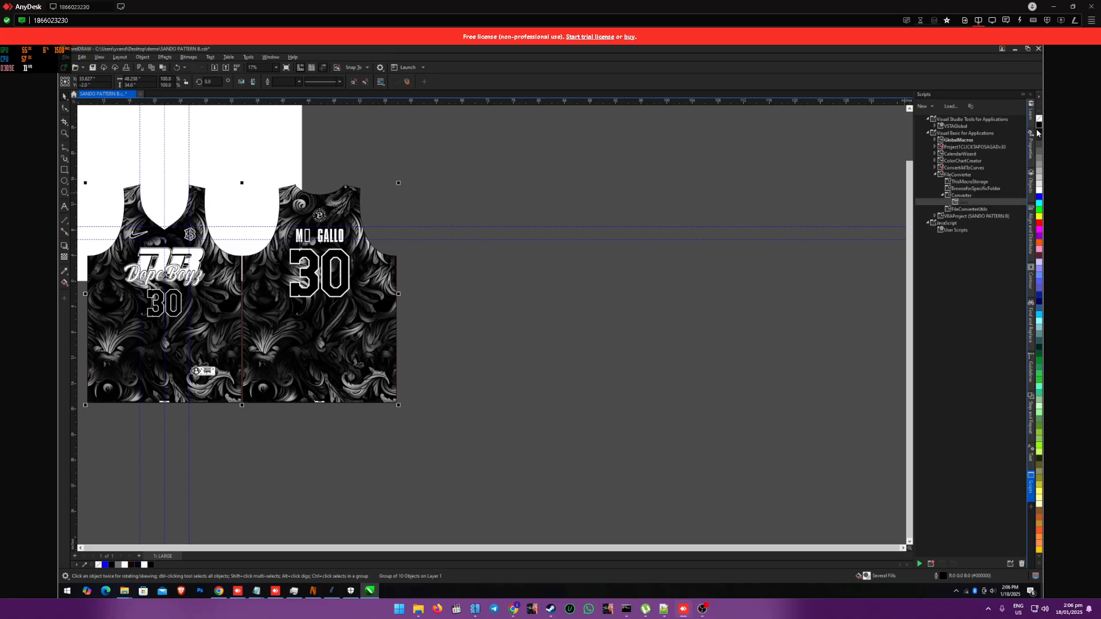
click(1031, 184)
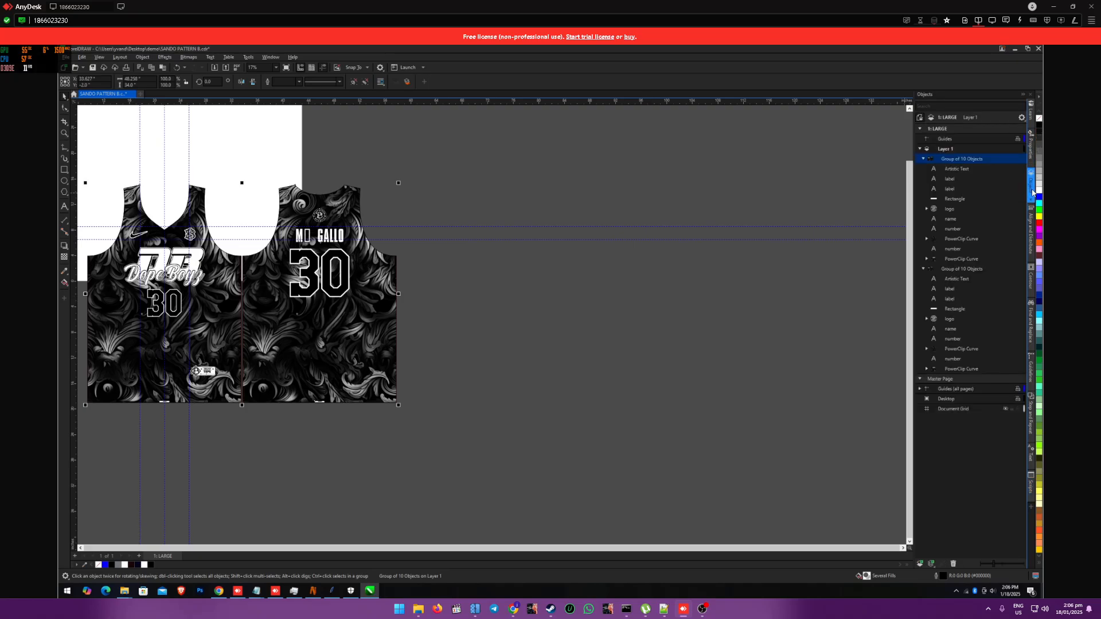
click(952, 180)
click(955, 188)
click(956, 218)
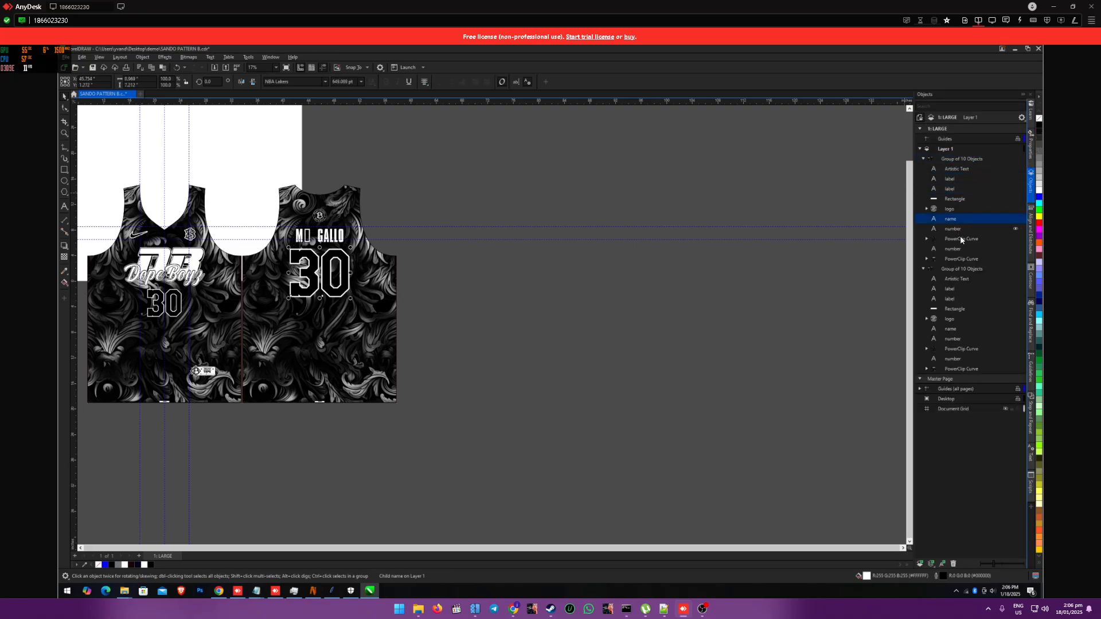
click(964, 248)
click(402, 274)
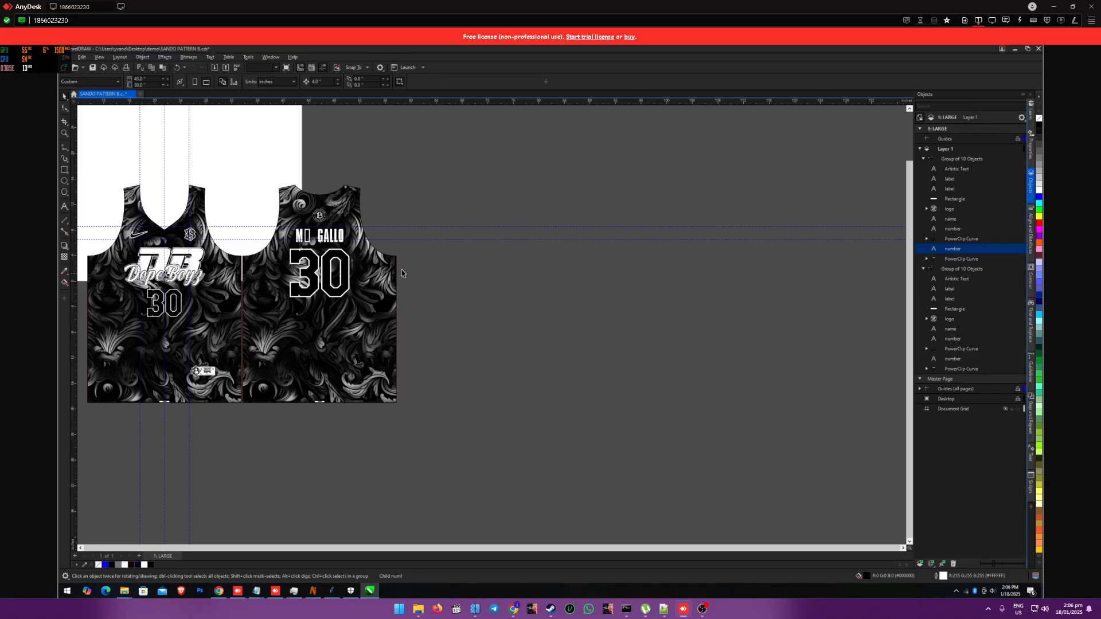
Step: Run 1CLICK TAPOS again from CSV Manager with the SANDO.json garment type to merge and arrange the jerseys
click(332, 591)
click(604, 267)
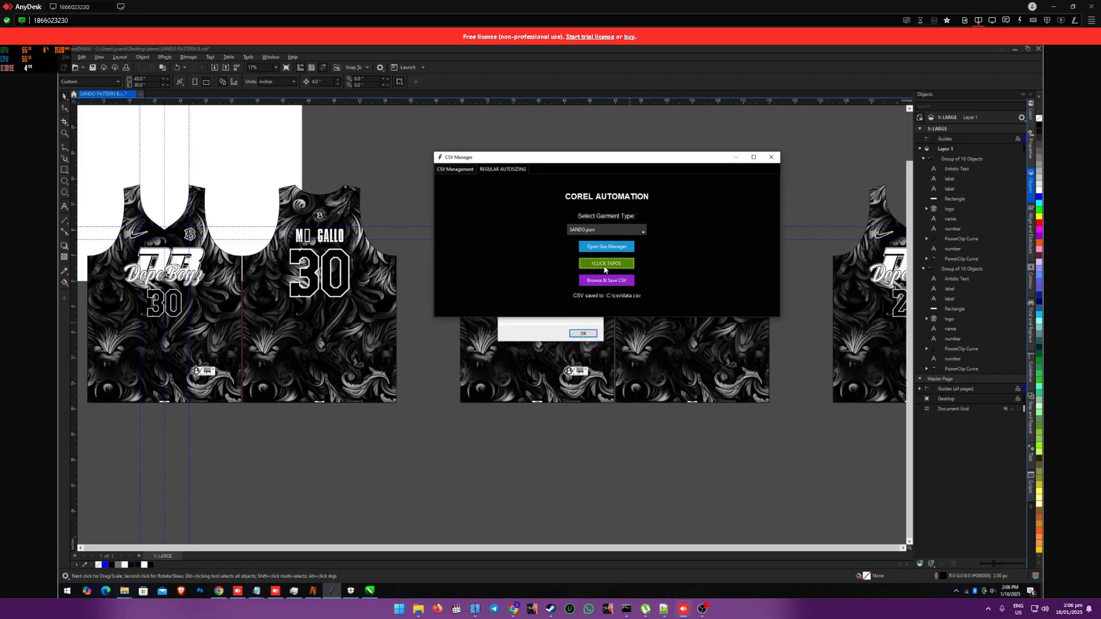
click(583, 334)
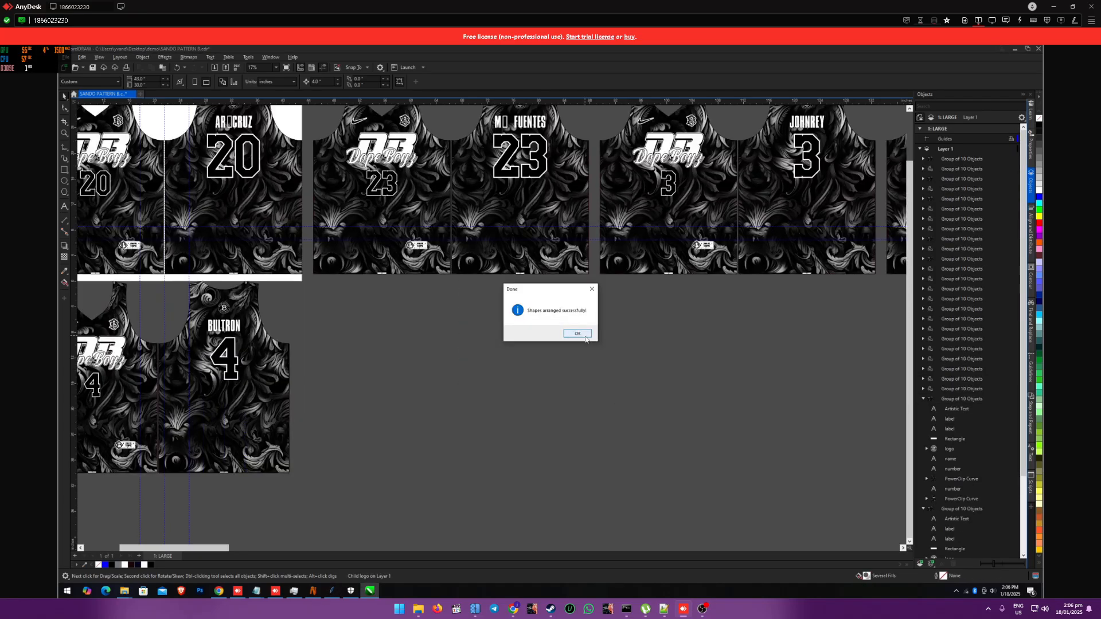
click(577, 334)
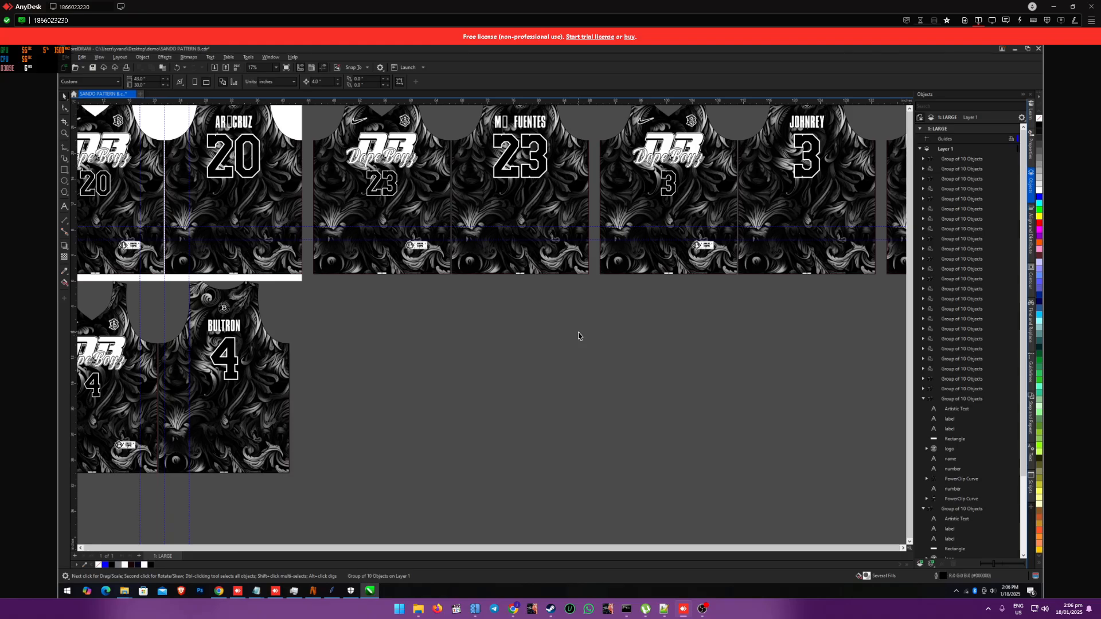
Step: Inspect the merged and arranged rows of jerseys, checking the number 27 and number 20 jerseys close up
scroll(576, 333, down, 5)
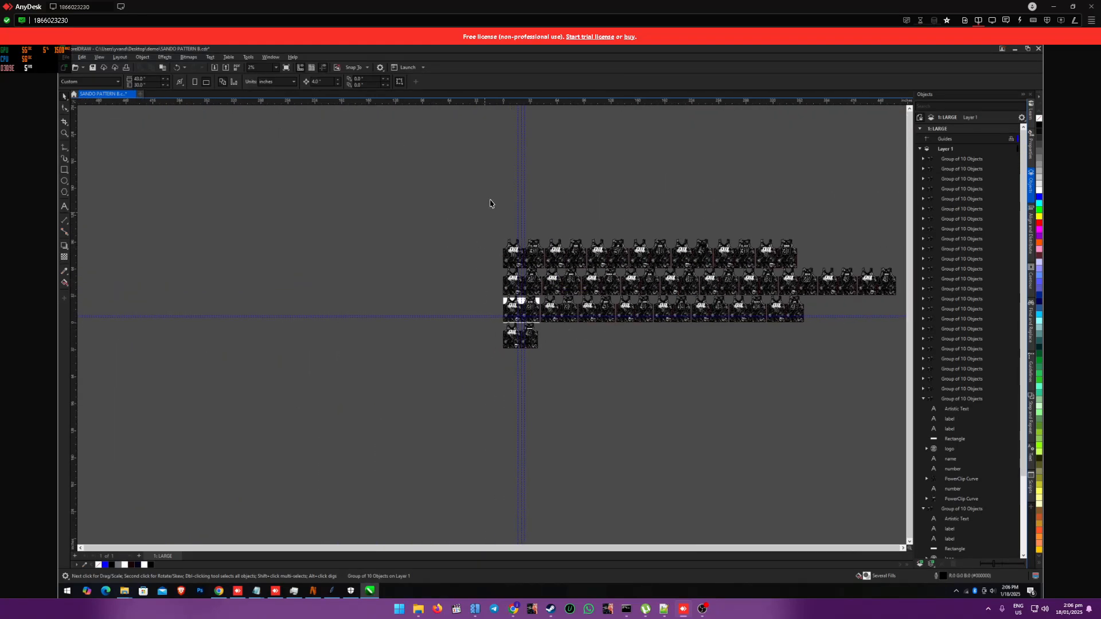
scroll(559, 295, down, 1)
scroll(559, 295, up, 4)
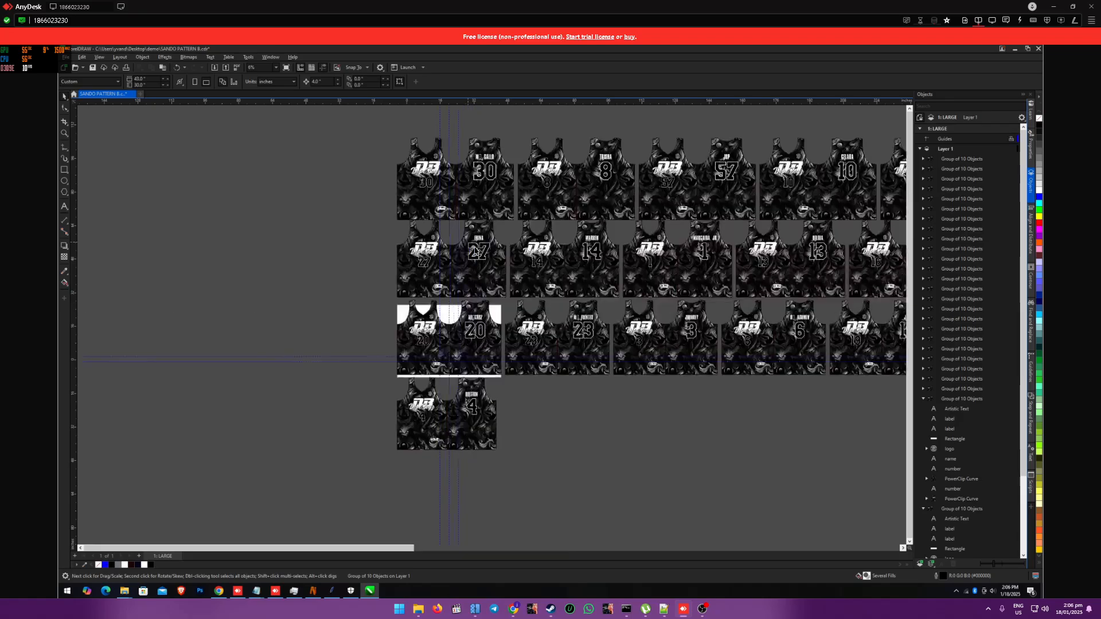
scroll(421, 330, up, 3)
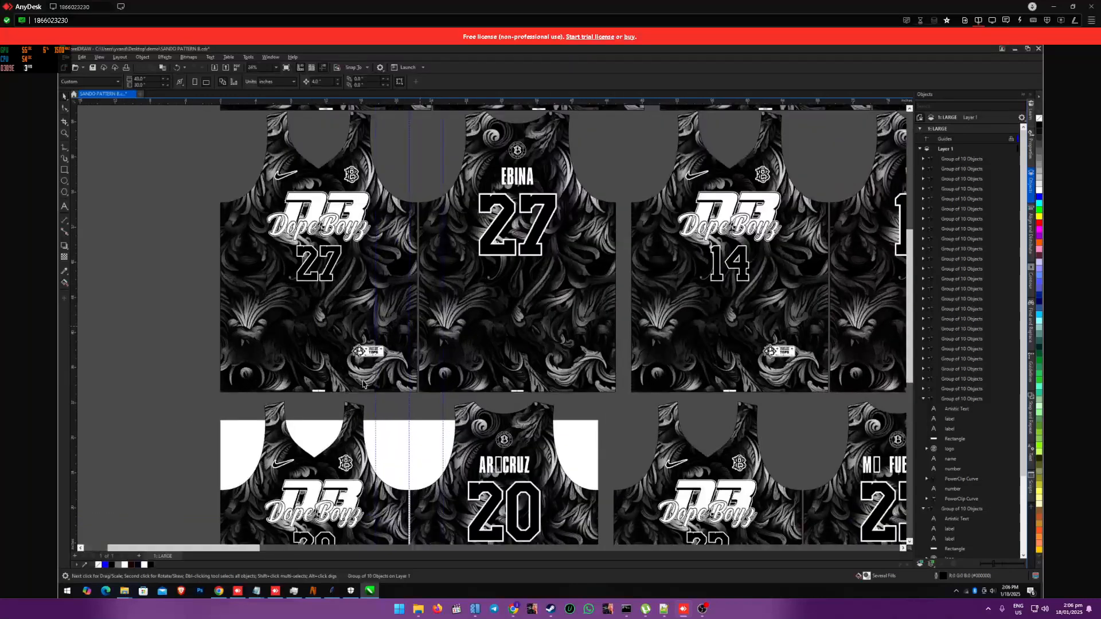
scroll(800, 443, up, 2)
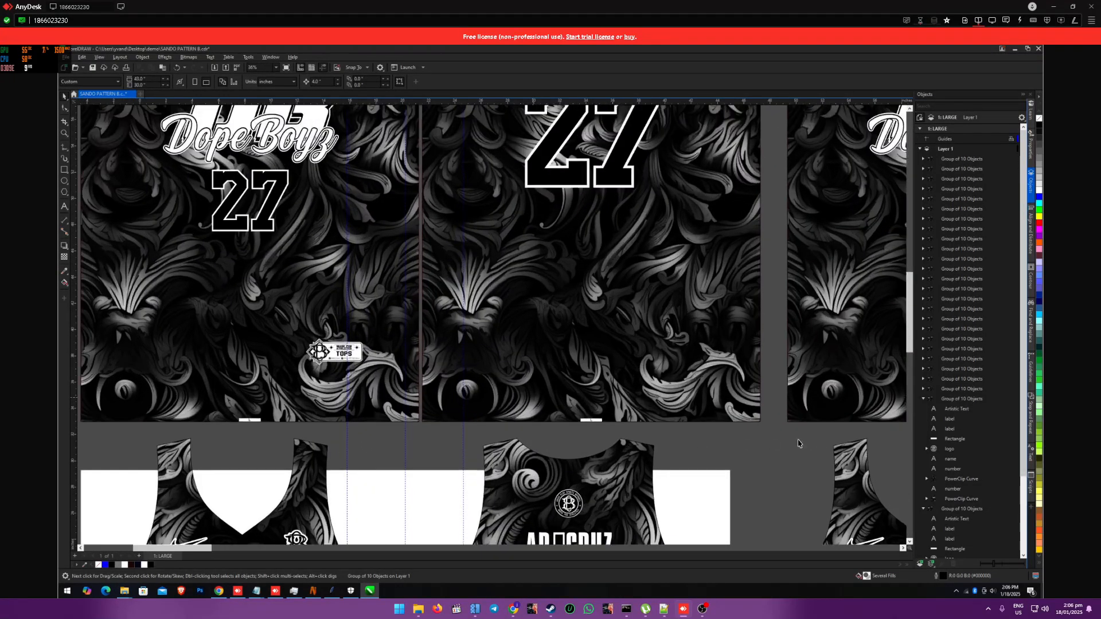
scroll(869, 413, down, 4)
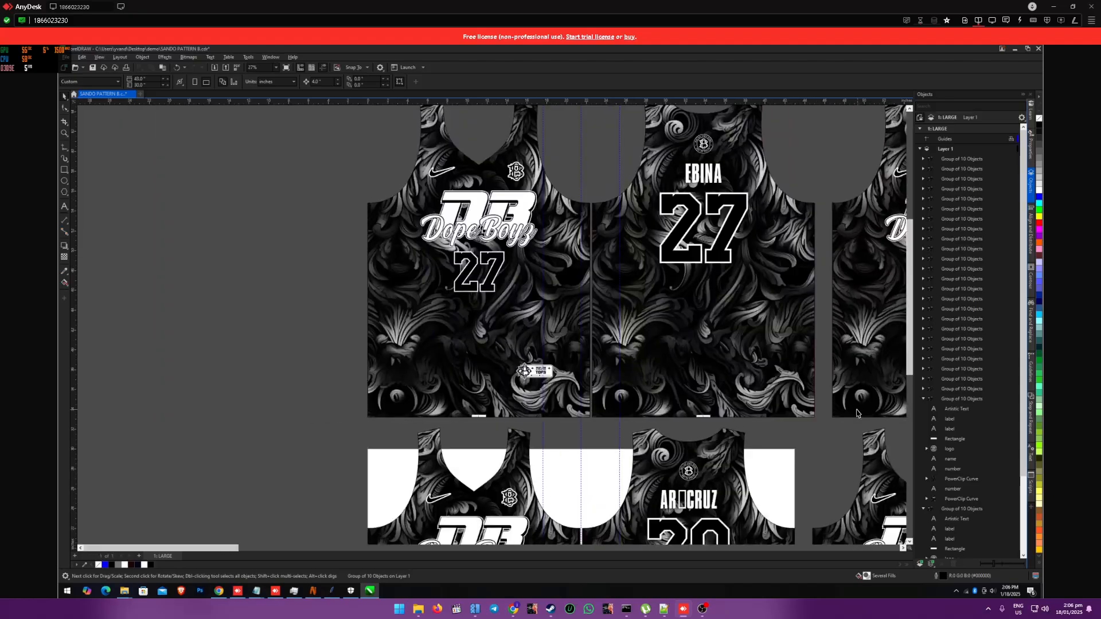
scroll(833, 353, down, 3)
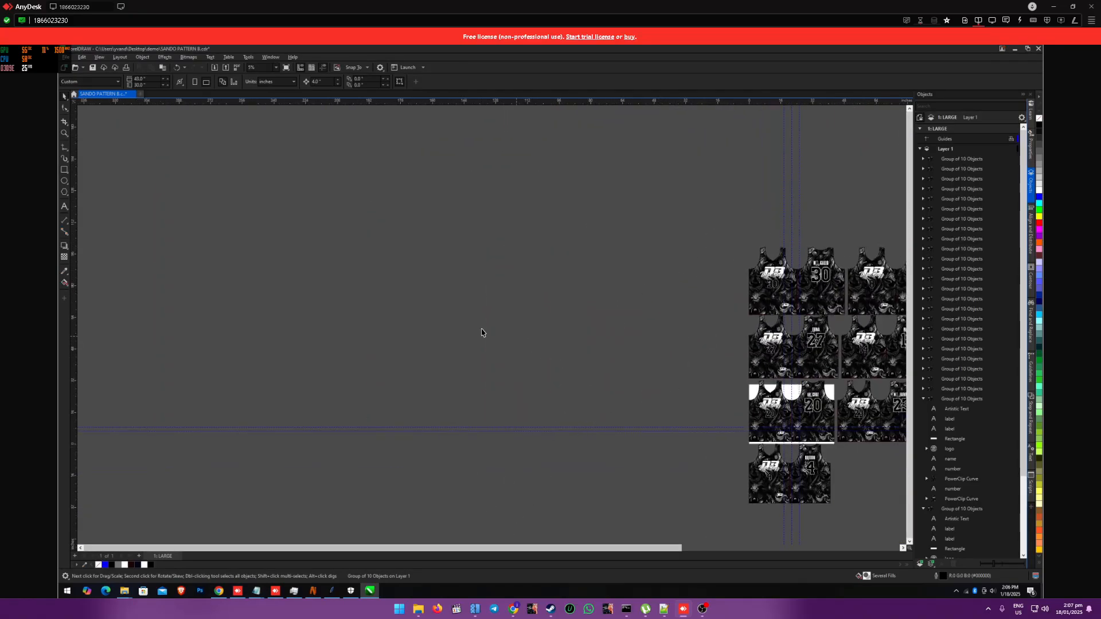
Step: Delete all the generated jerseys except the first one in each of the four size rows
scroll(435, 312, down, 1)
scroll(392, 305, down, 1)
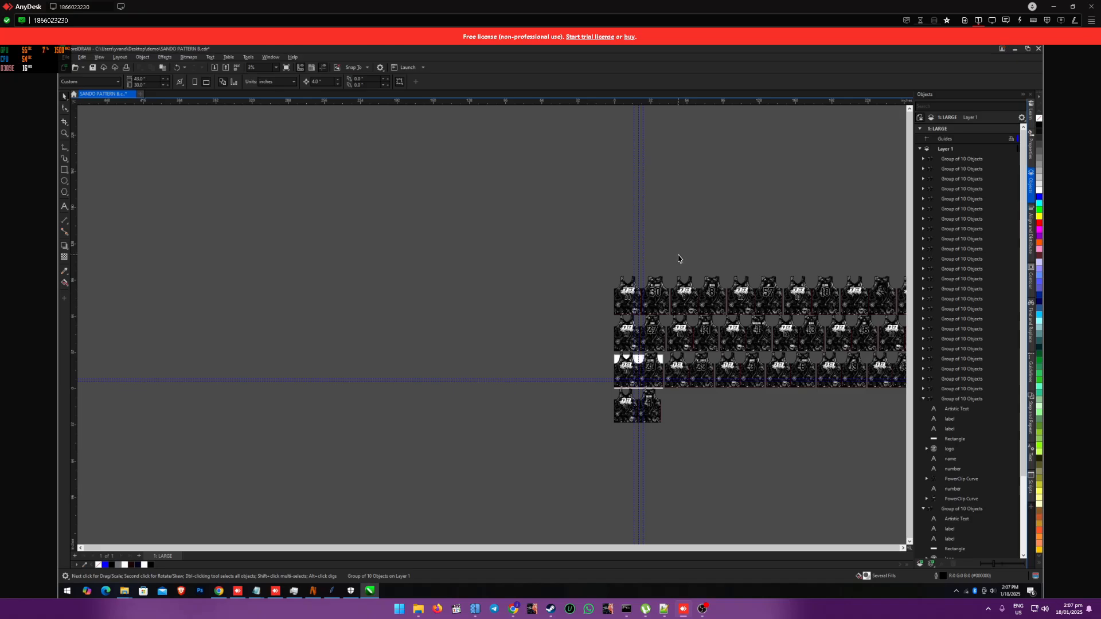
drag(680, 257, 902, 422)
key(Delete)
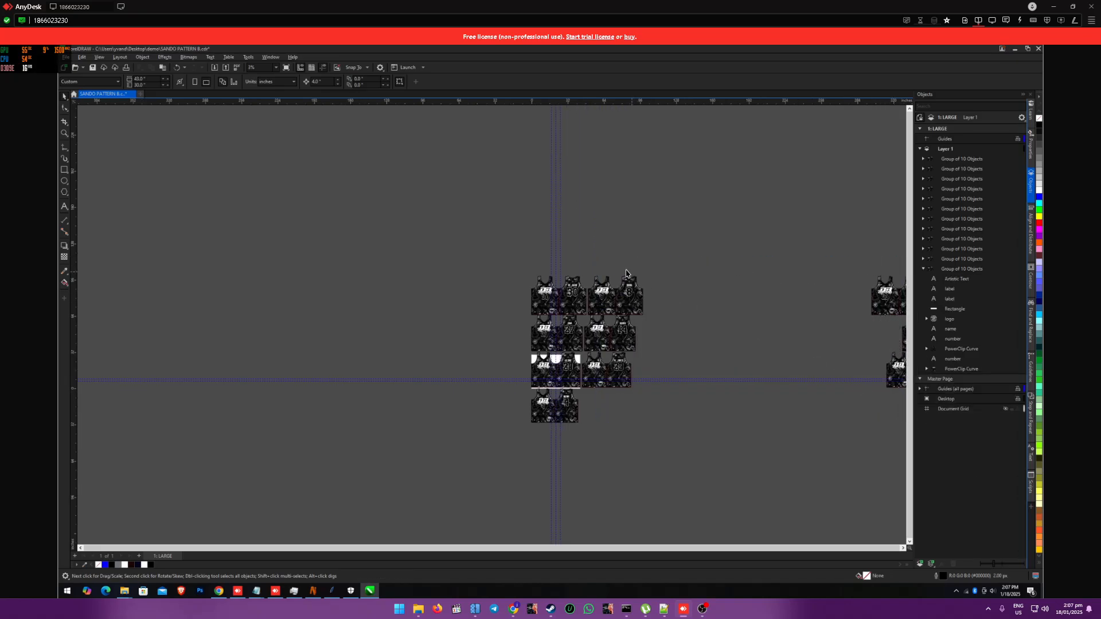
key(Delete)
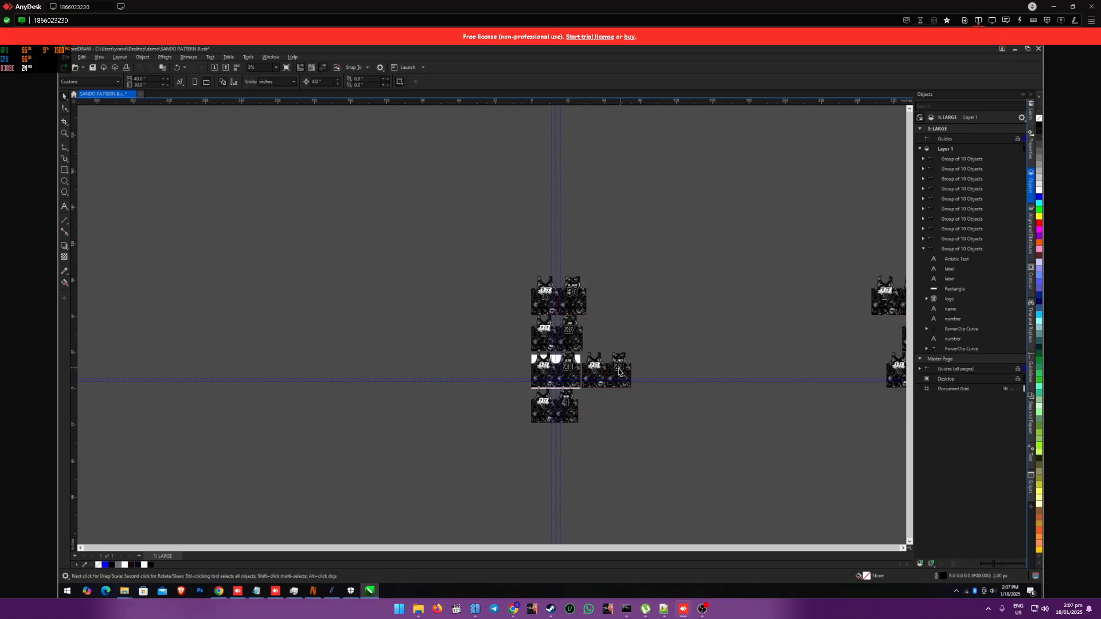
click(614, 368)
key(Delete)
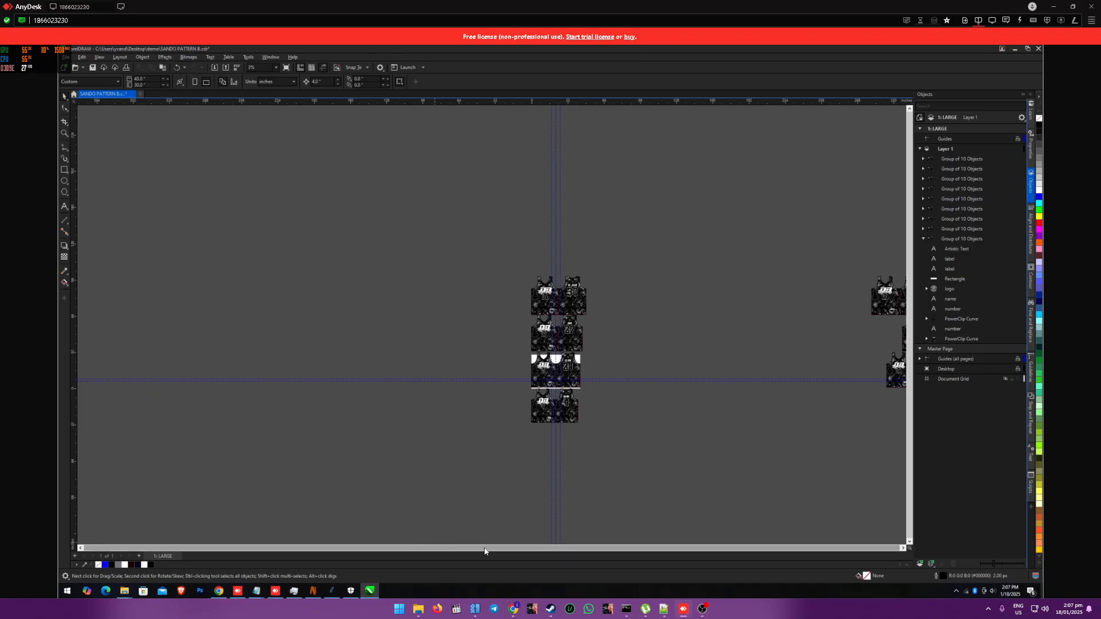
scroll(843, 277, right, 8)
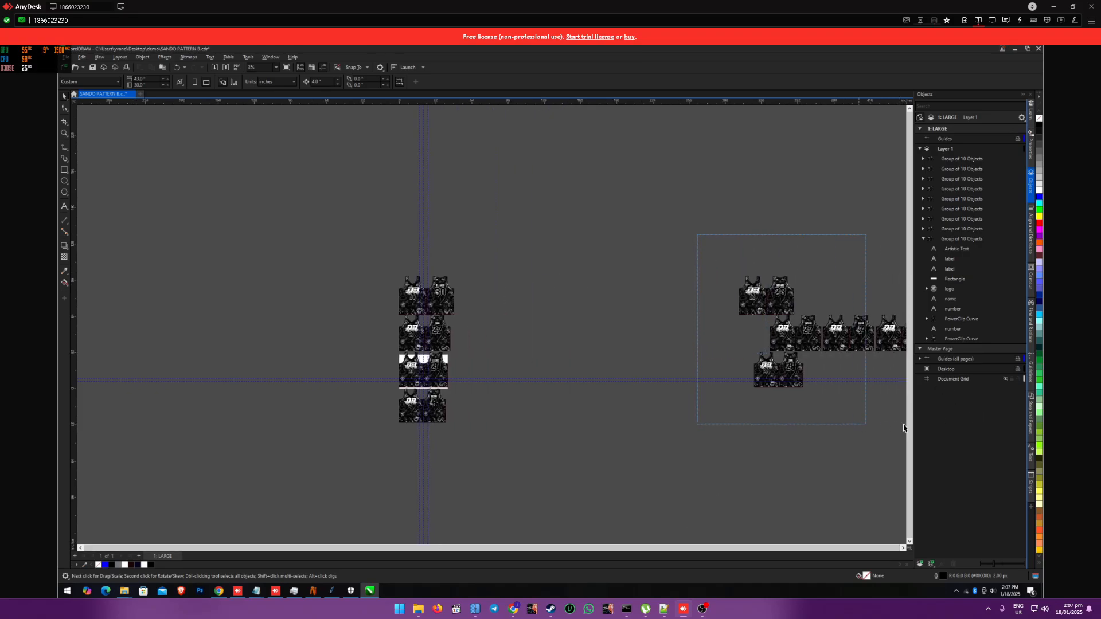
drag(993, 426, 830, 418)
key(Delete)
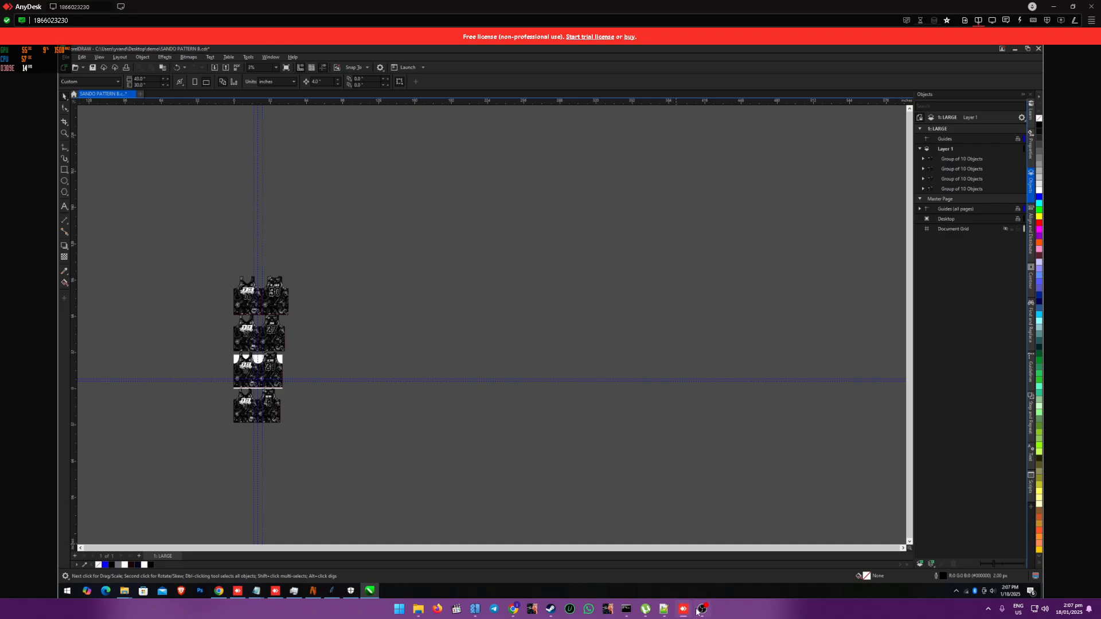
Step: Switch to CSV Manager's CSV Management section and load the NAMES file from the demo folder
click(331, 590)
click(453, 169)
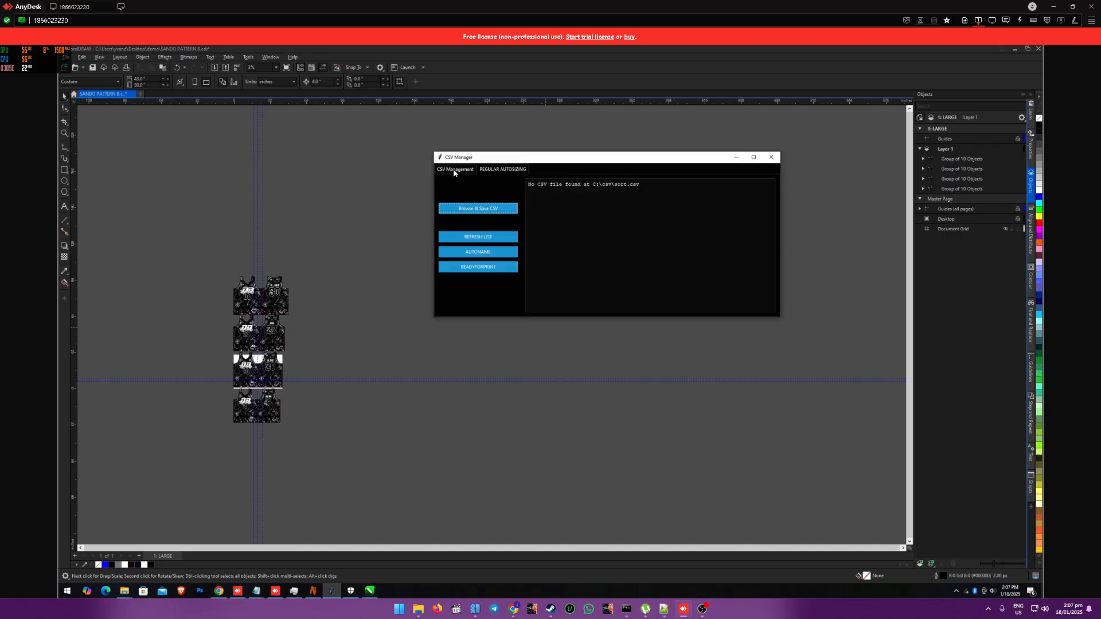
click(488, 238)
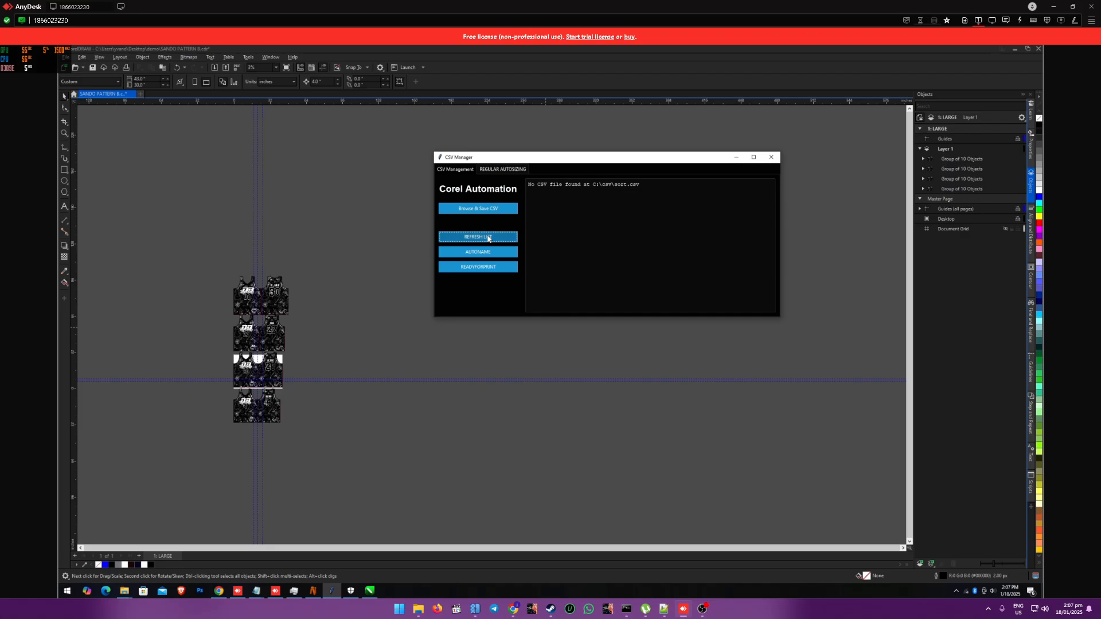
click(481, 208)
click(519, 216)
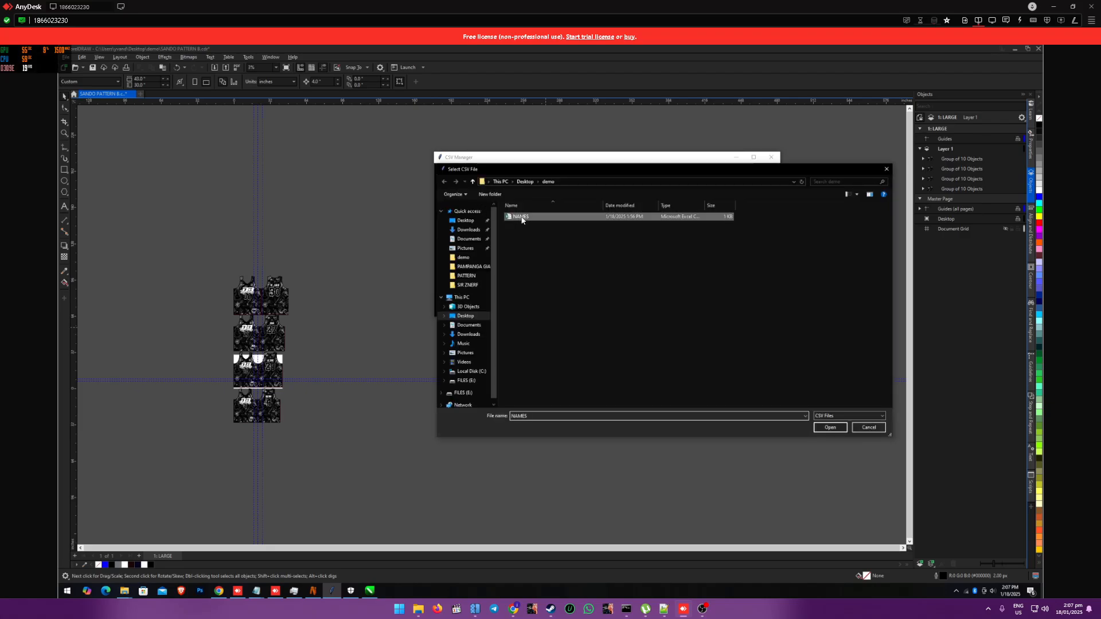
click(829, 427)
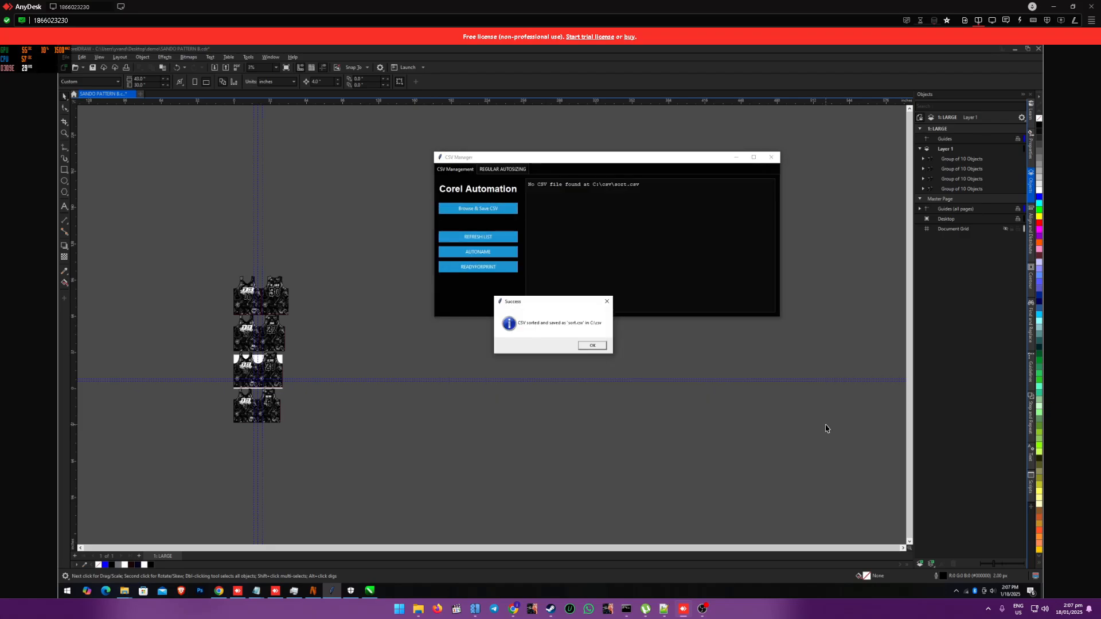
click(592, 346)
click(493, 238)
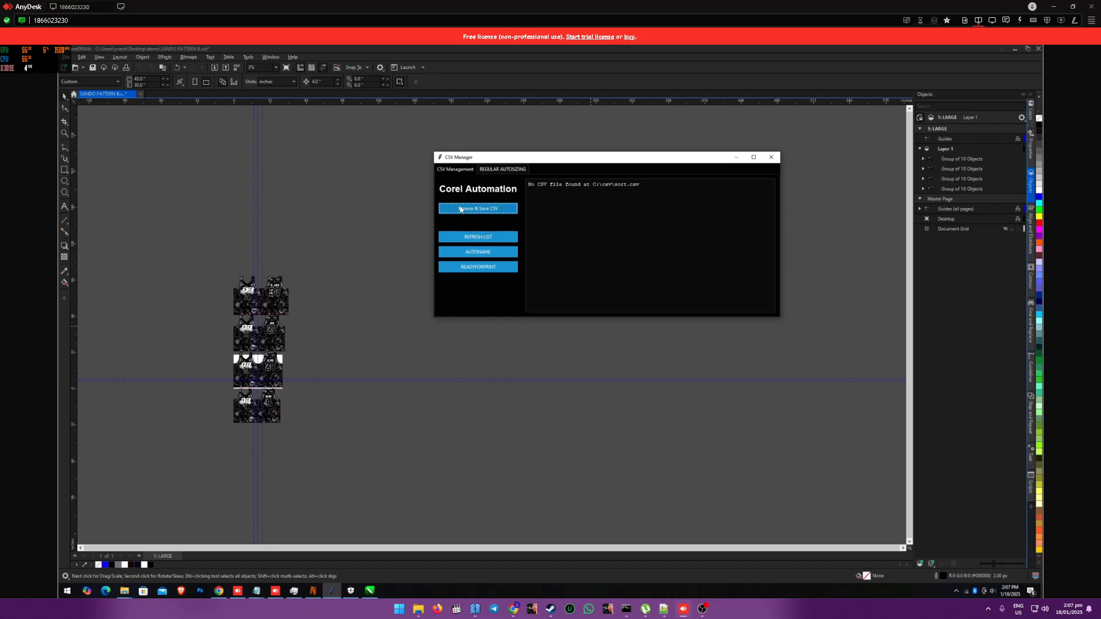
Step: Load and save the NAMES CSV again, and refresh the list of names, numbers and sizes
click(481, 210)
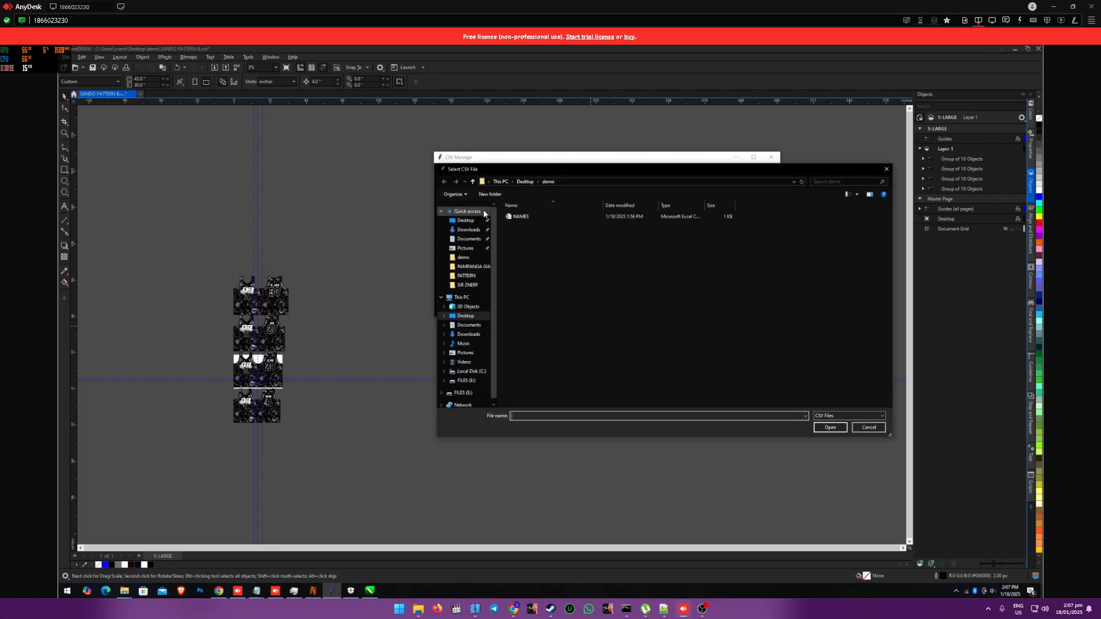
click(513, 217)
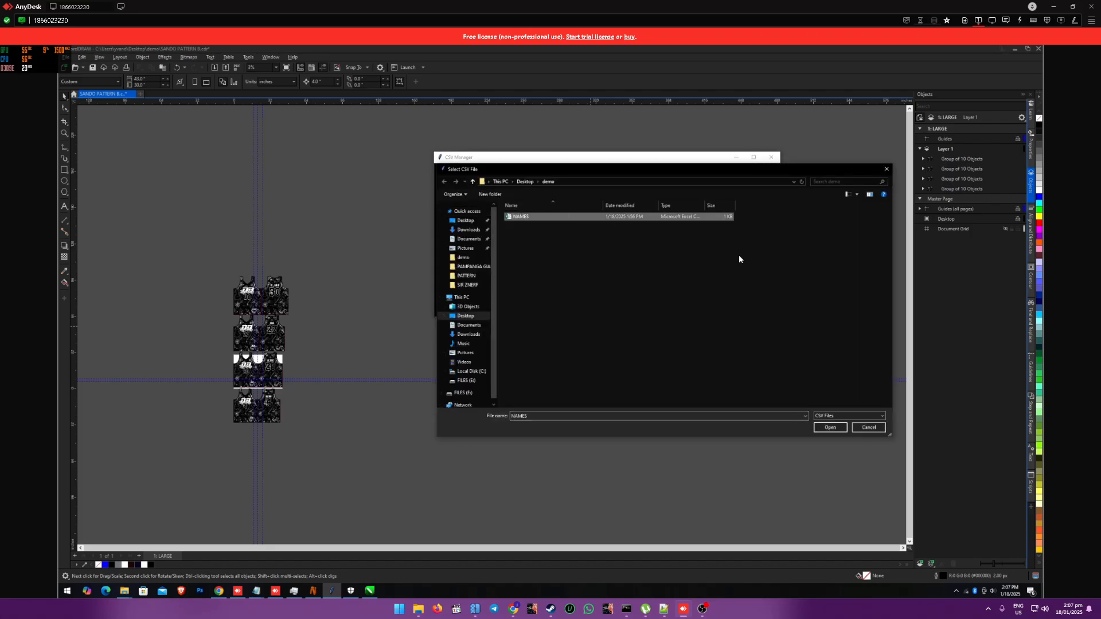
click(829, 428)
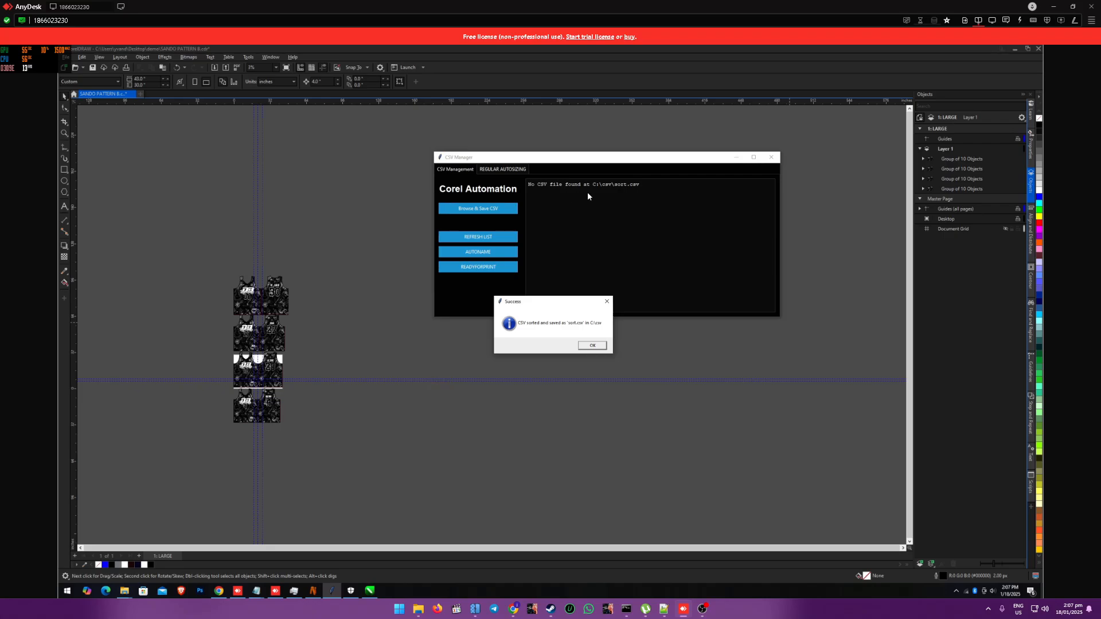
click(592, 345)
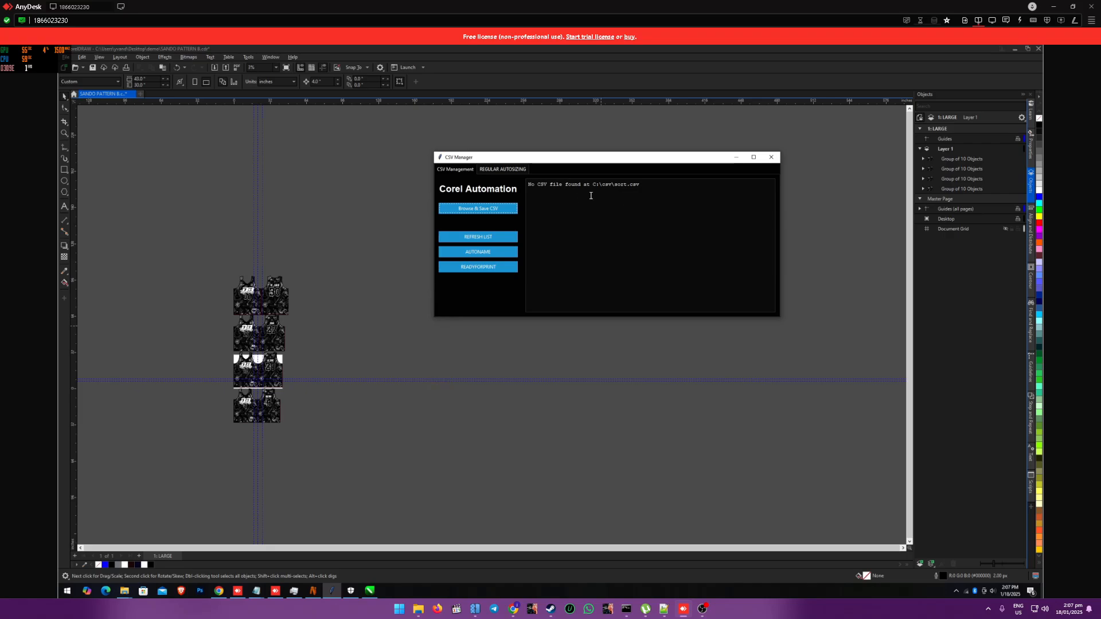
click(478, 241)
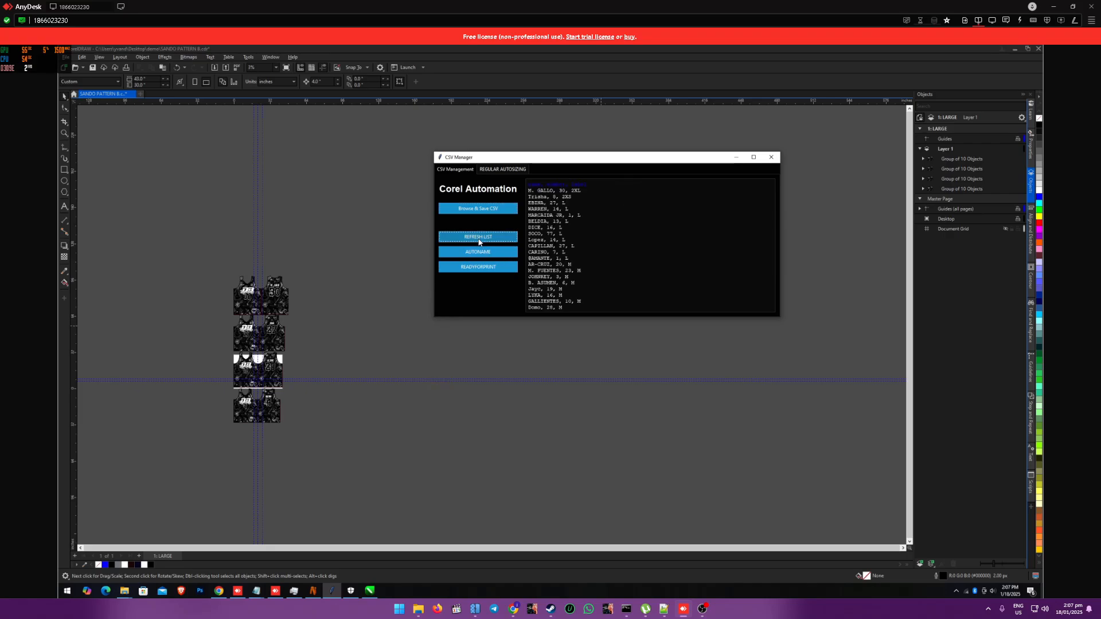
click(465, 238)
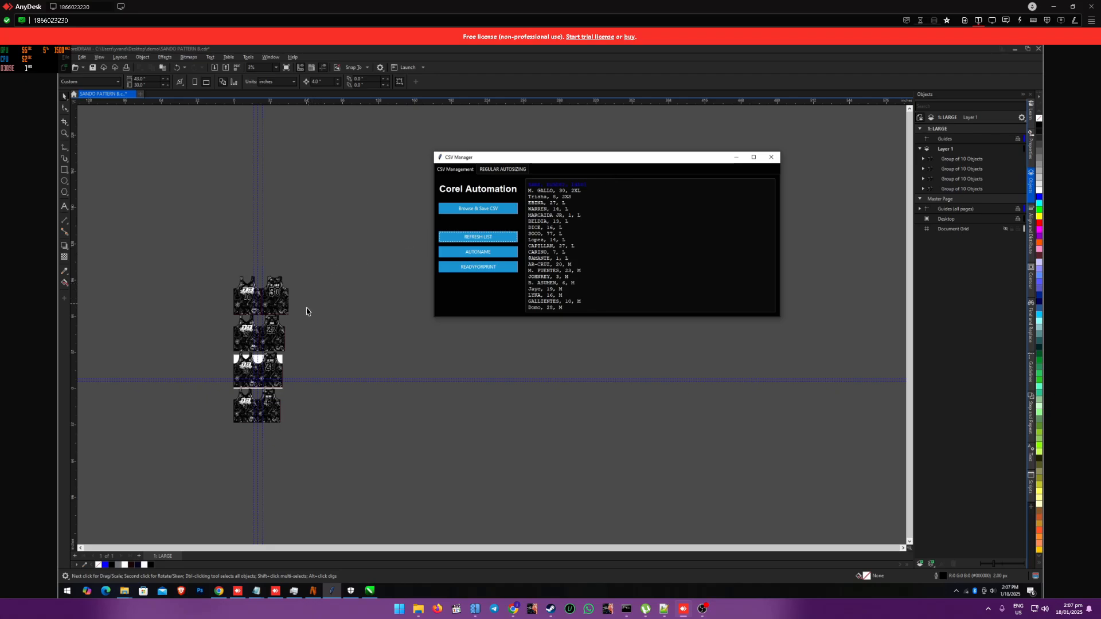
click(482, 238)
Step: Select the number 27 jersey and run AUTONAME on it with all the size L entries of the CSV list
click(304, 284)
click(285, 307)
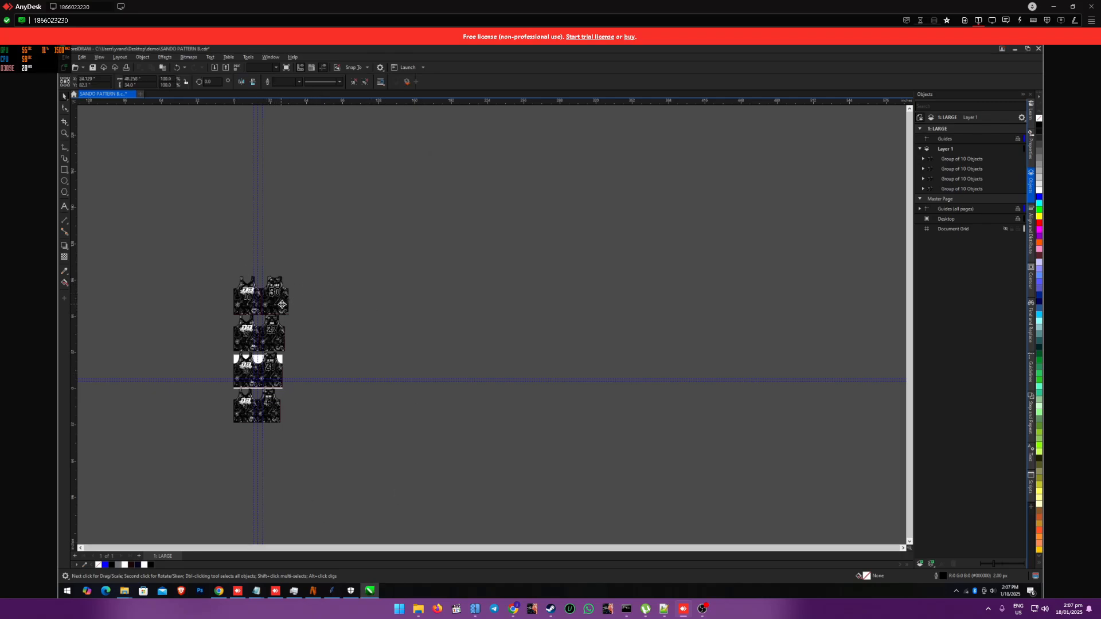
click(267, 341)
click(333, 592)
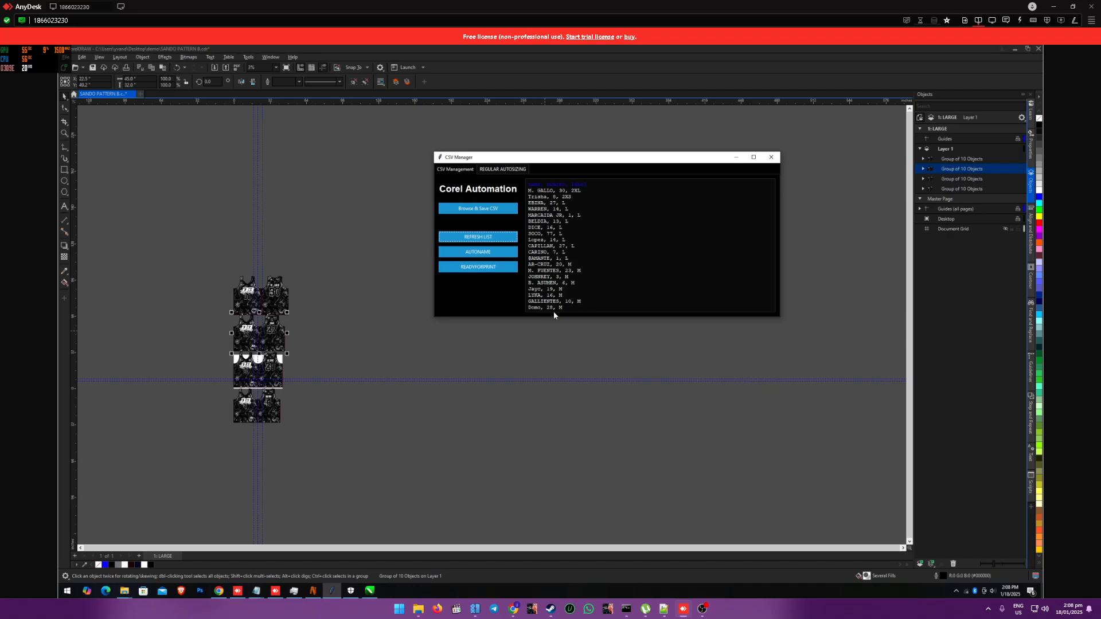
drag(571, 259, 525, 204)
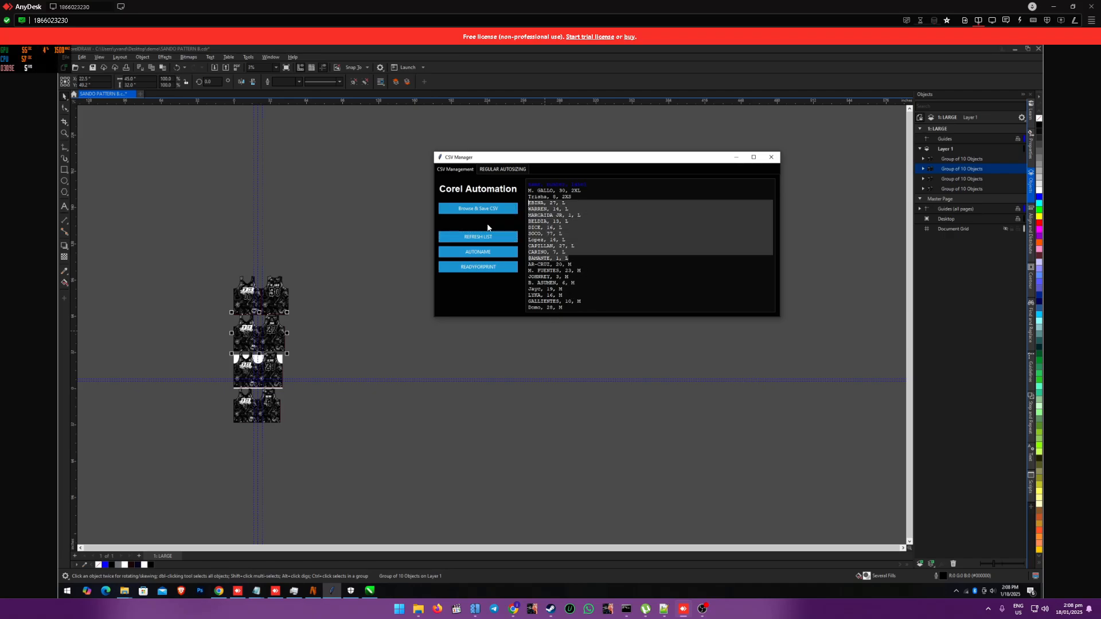
click(476, 254)
click(590, 346)
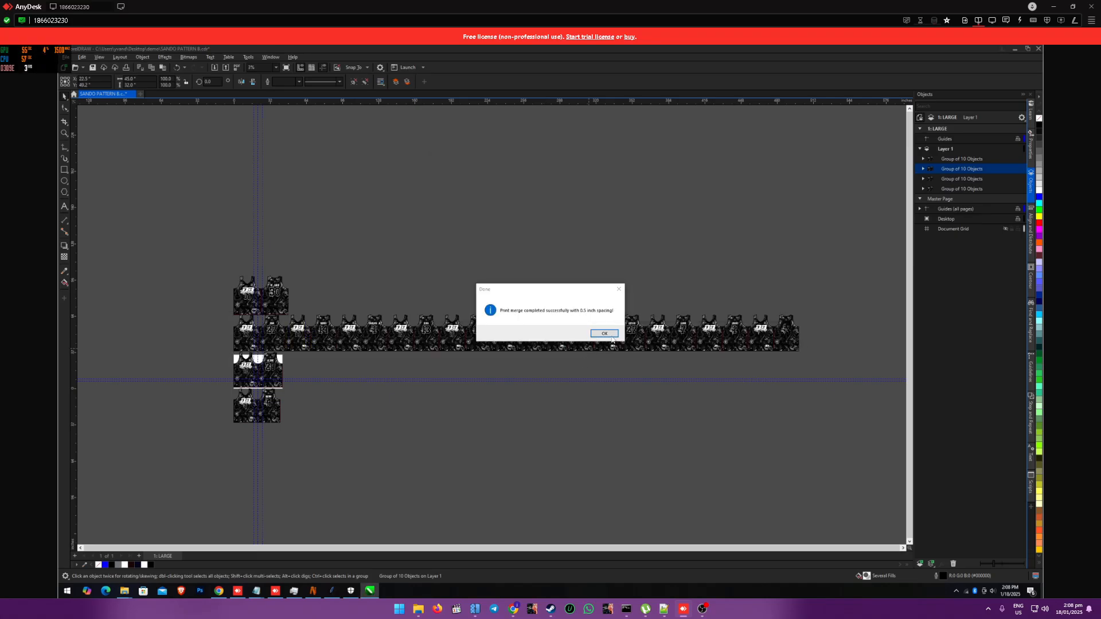
click(603, 333)
Step: Select the number 20 jersey and run AUTONAME on it with all the size M entries of the CSV list
scroll(351, 339, up, 4)
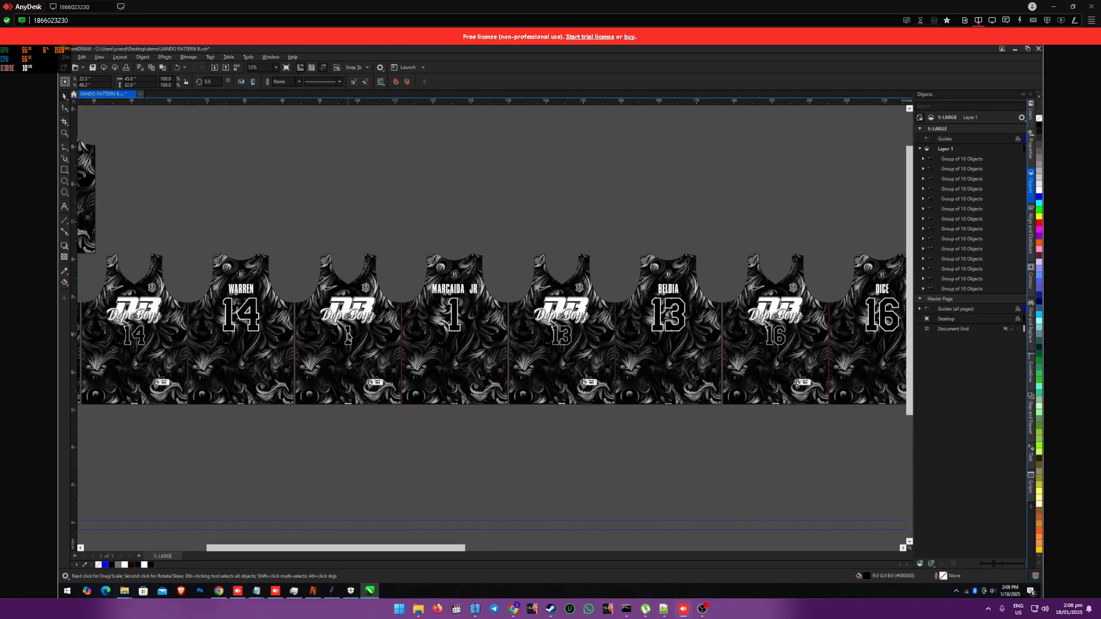
scroll(348, 337, down, 2)
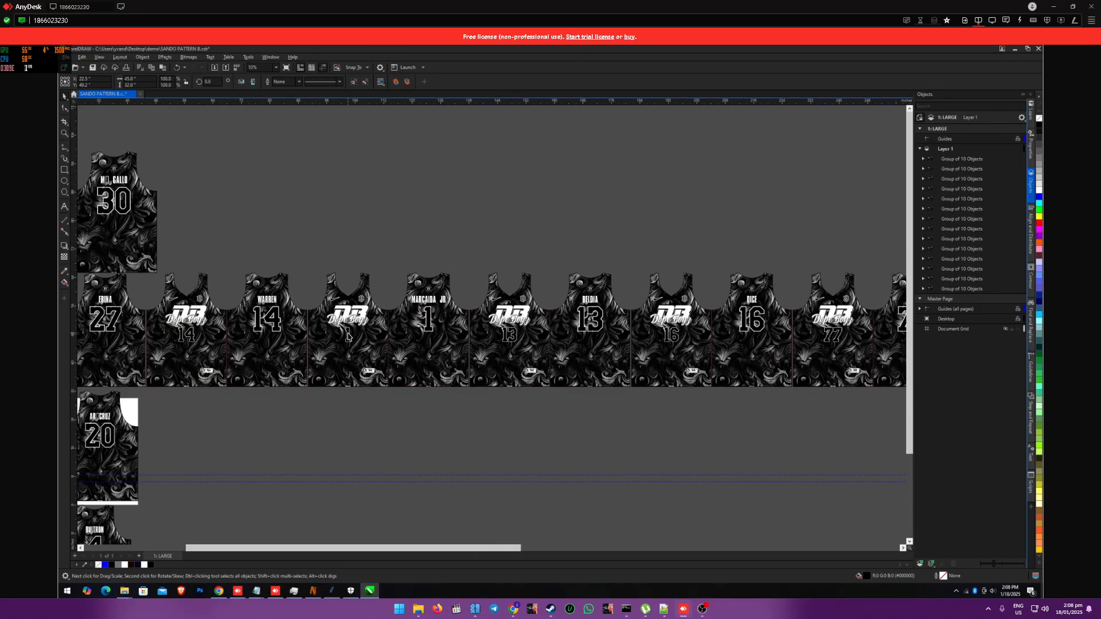
scroll(348, 337, down, 3)
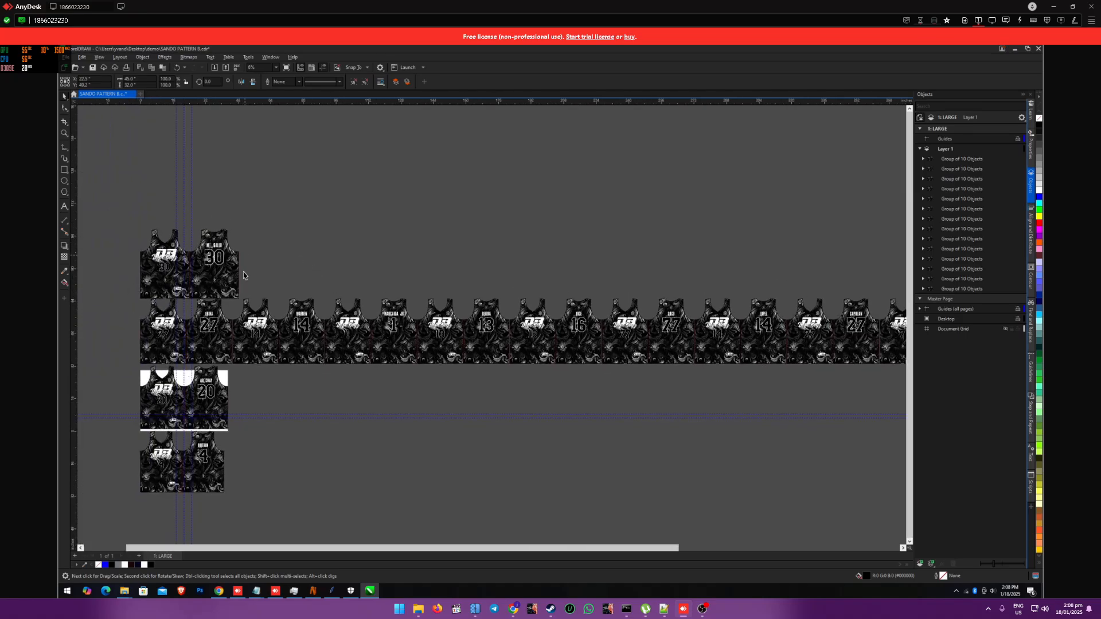
scroll(331, 434, down, 1)
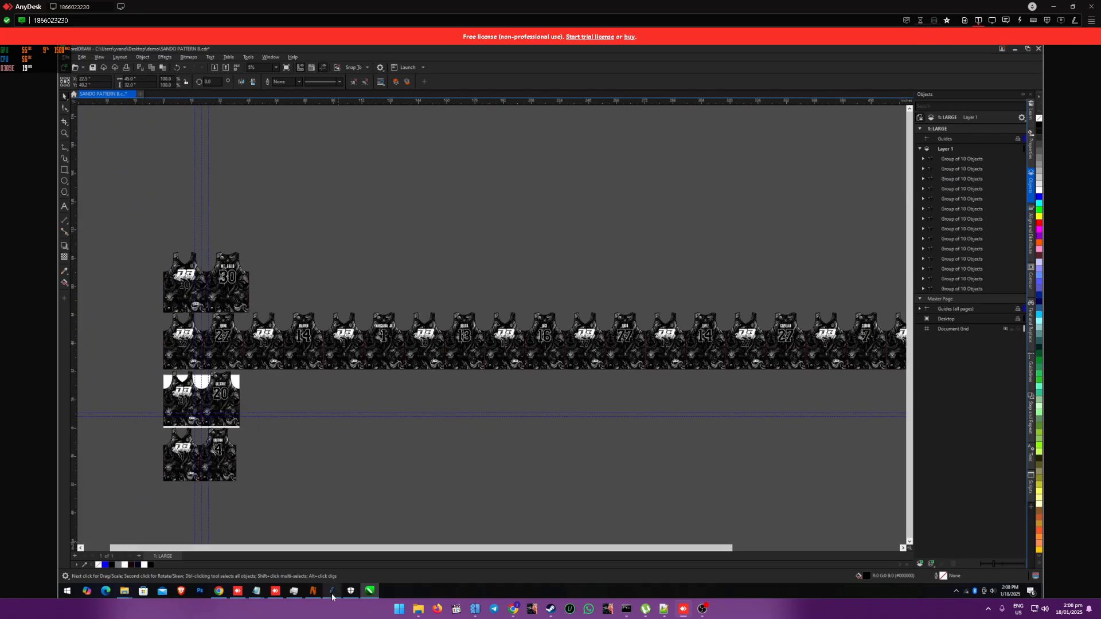
click(331, 590)
click(230, 409)
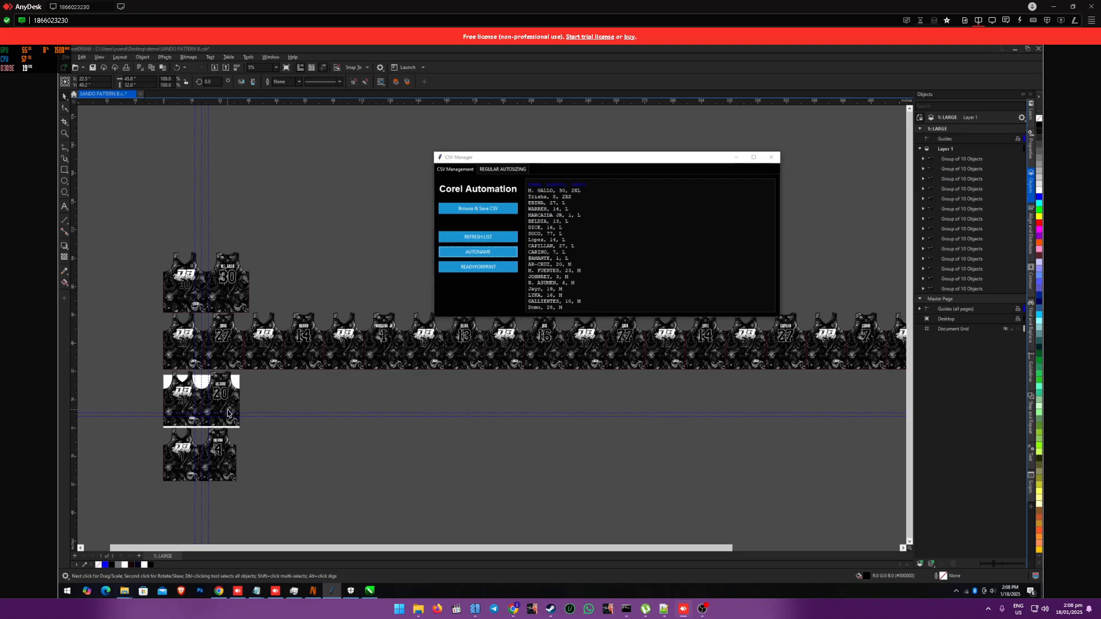
click(332, 591)
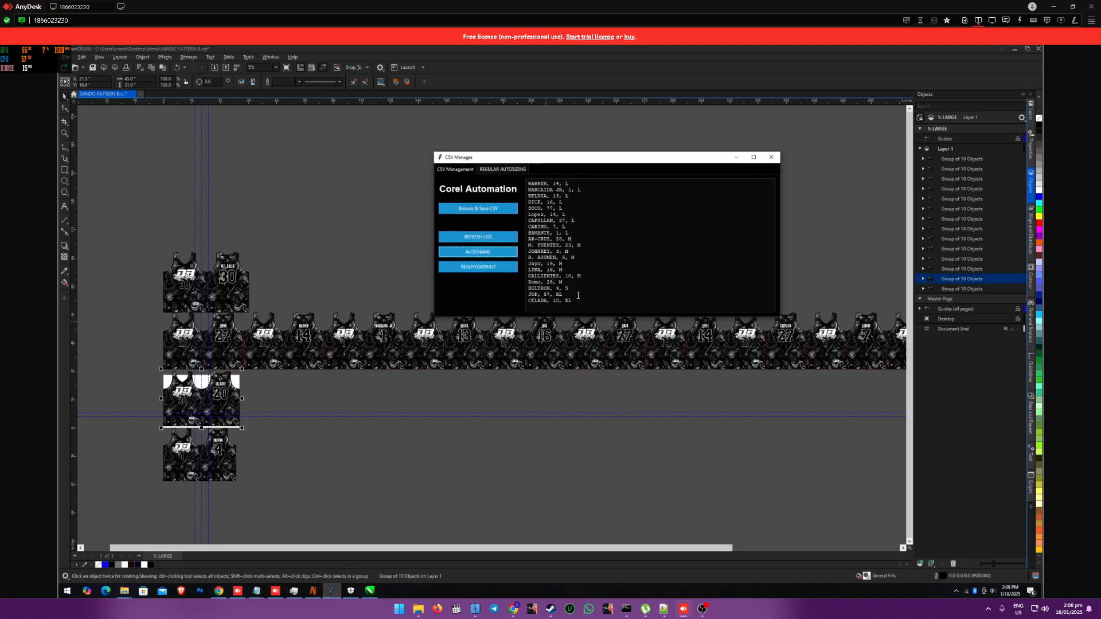
drag(567, 283, 519, 240)
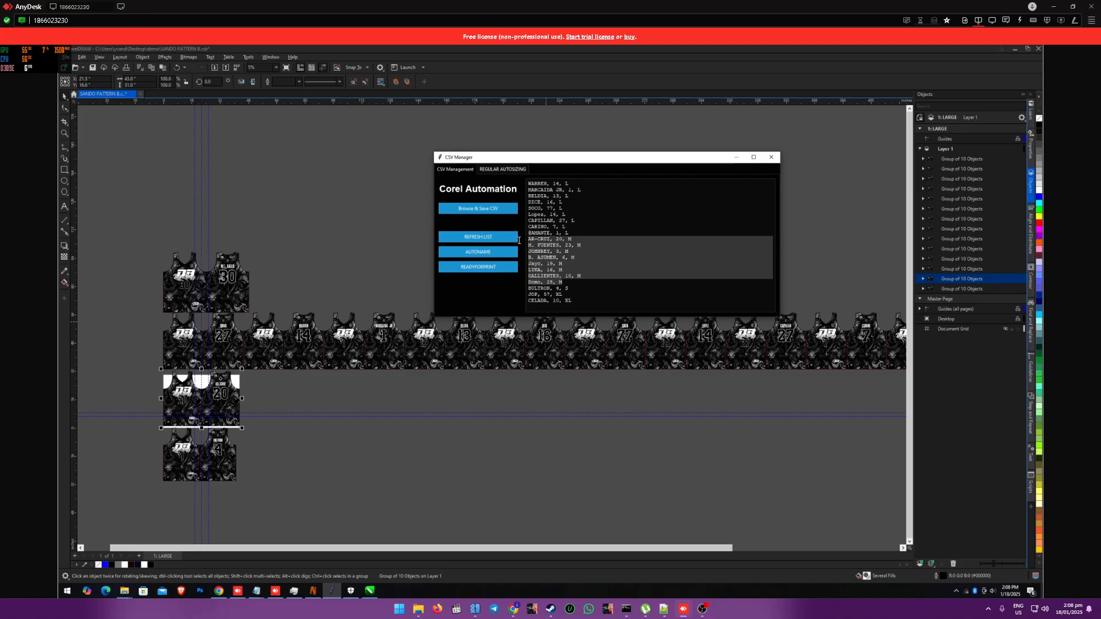
click(477, 254)
click(592, 348)
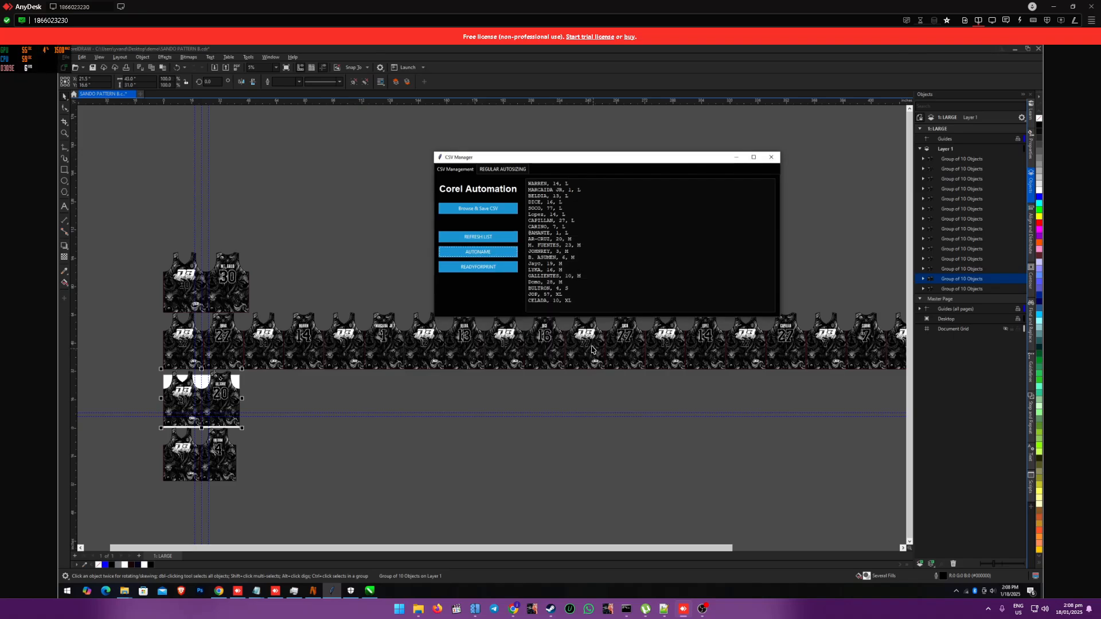
click(601, 331)
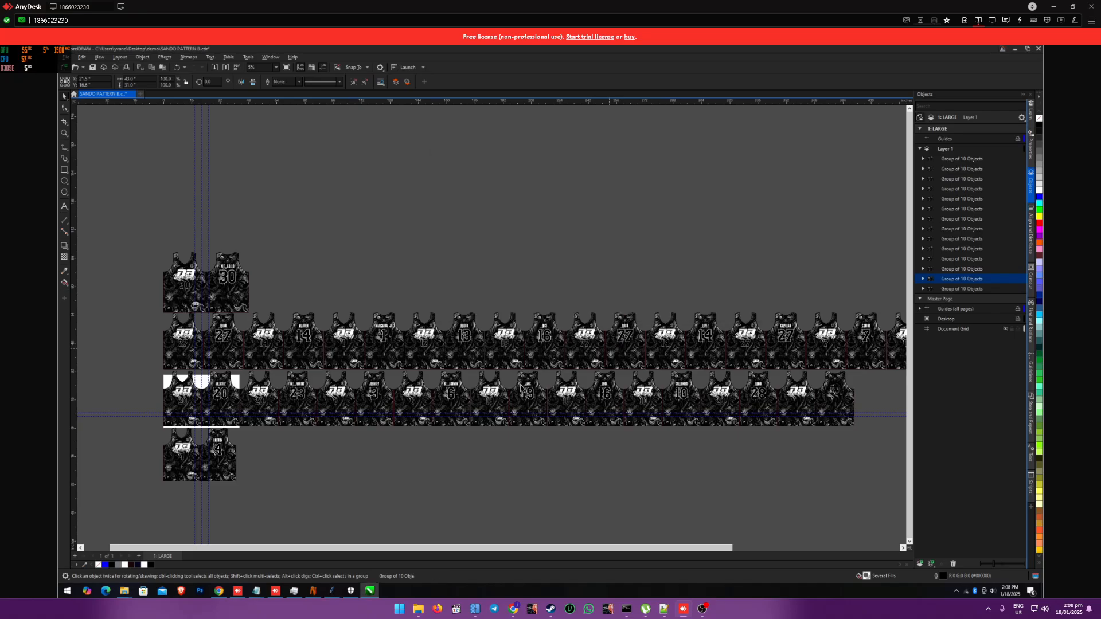
Step: Delete the surplus last jersey at the end of the size L row and of the size M row
scroll(388, 457, down, 1)
scroll(402, 433, down, 1)
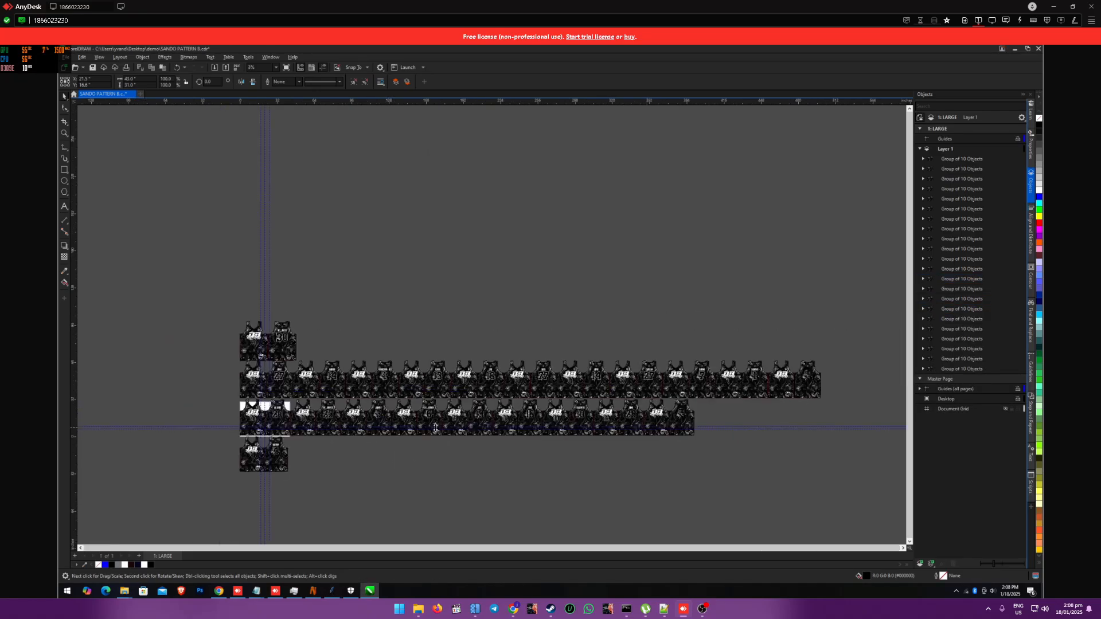
scroll(745, 429, up, 1)
click(810, 379)
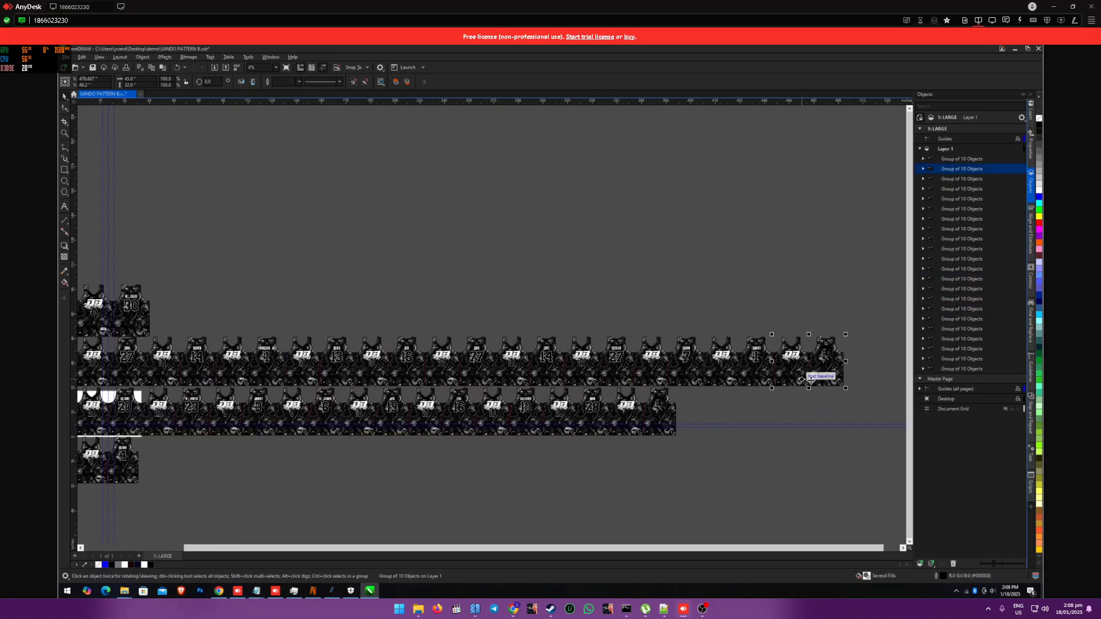
key(Delete)
click(635, 421)
key(Delete)
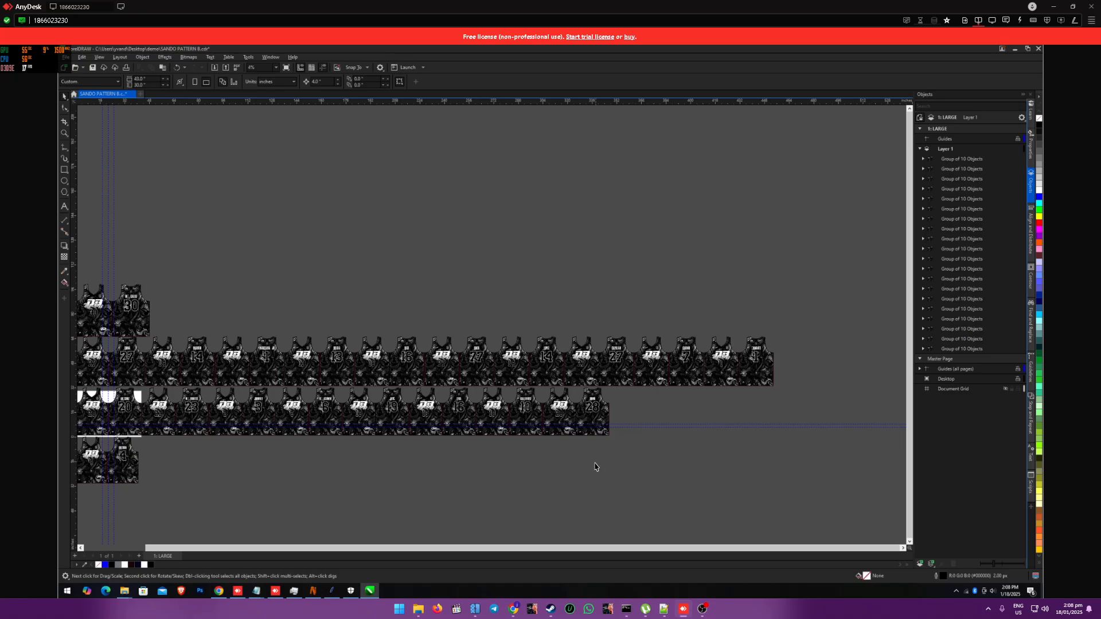
Step: Examine the generated size rows and the name and logo on the back of the number 30 jersey
scroll(595, 467, down, 1)
scroll(585, 476, down, 1)
scroll(273, 427, up, 1)
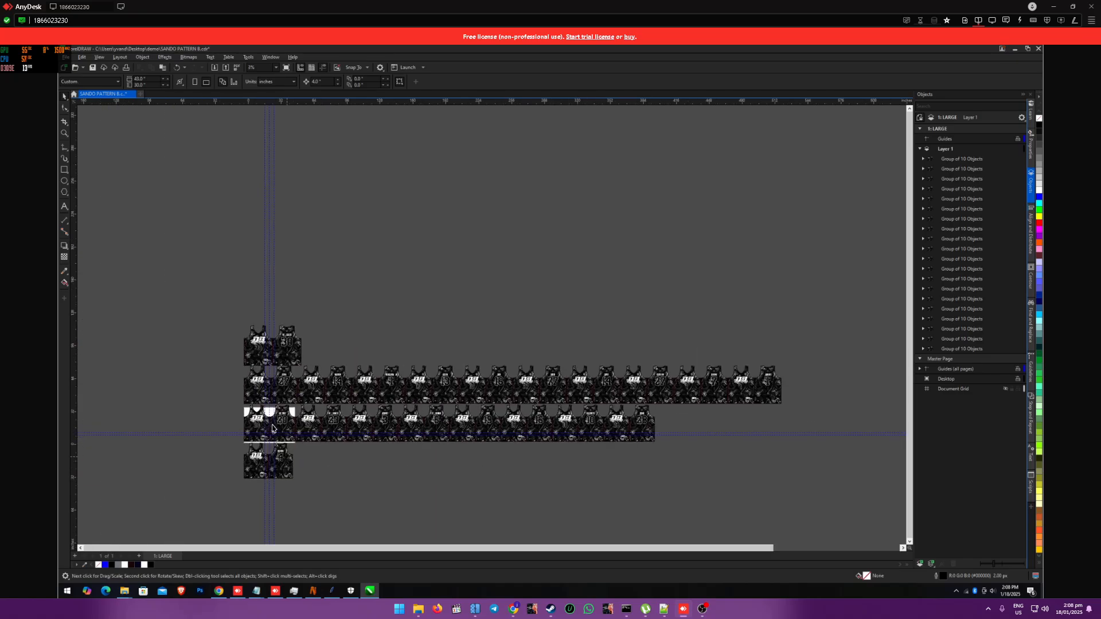
scroll(273, 428, up, 1)
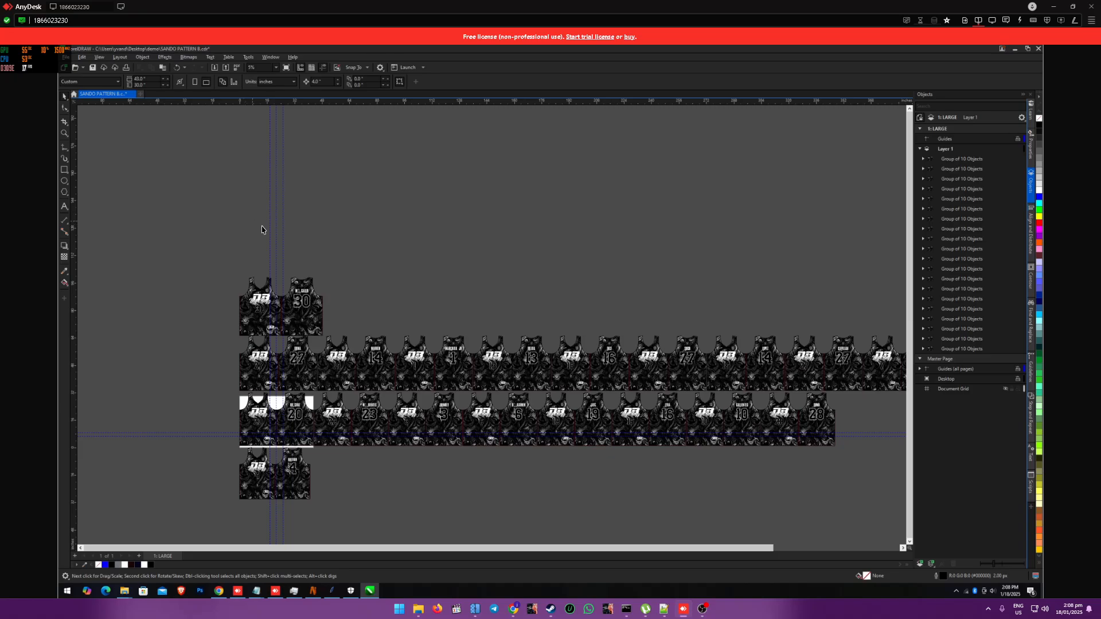
scroll(298, 270, up, 3)
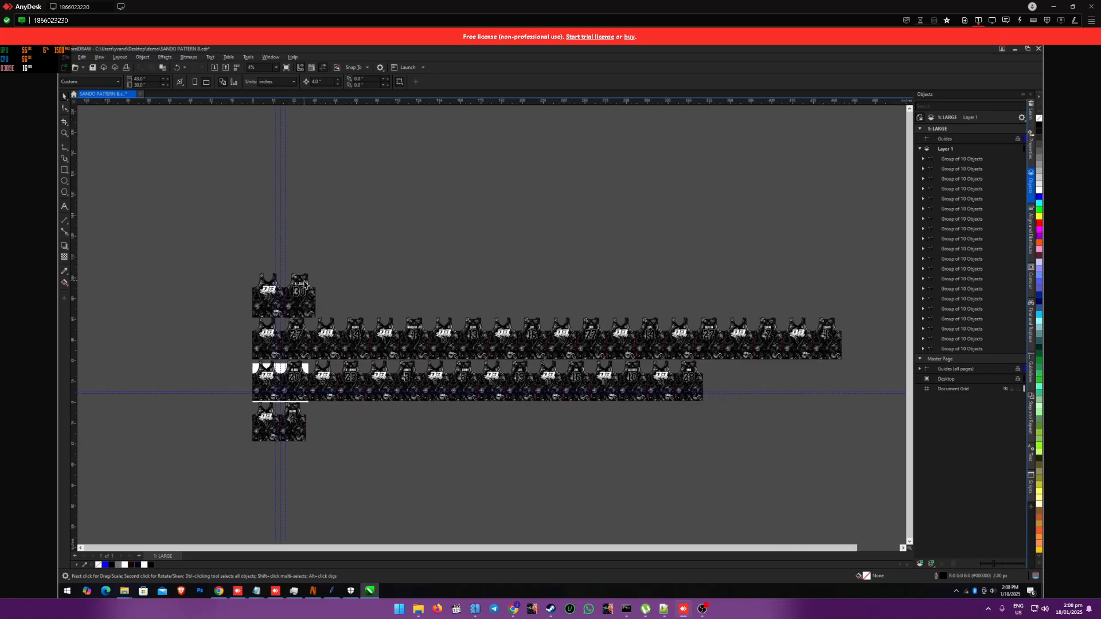
scroll(305, 290, up, 4)
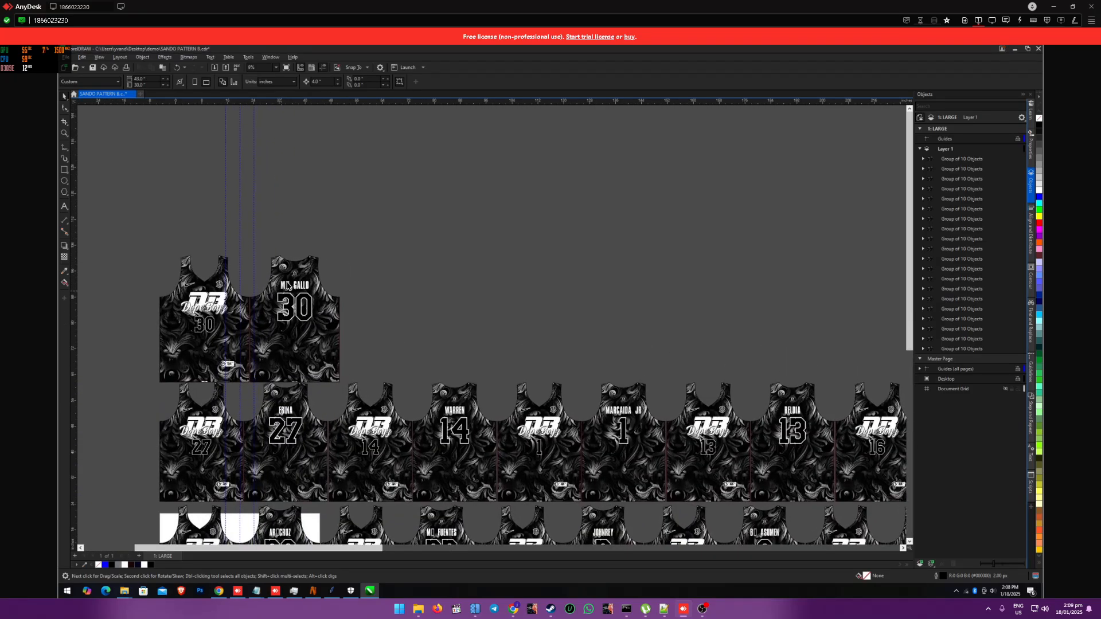
scroll(389, 277, down, 3)
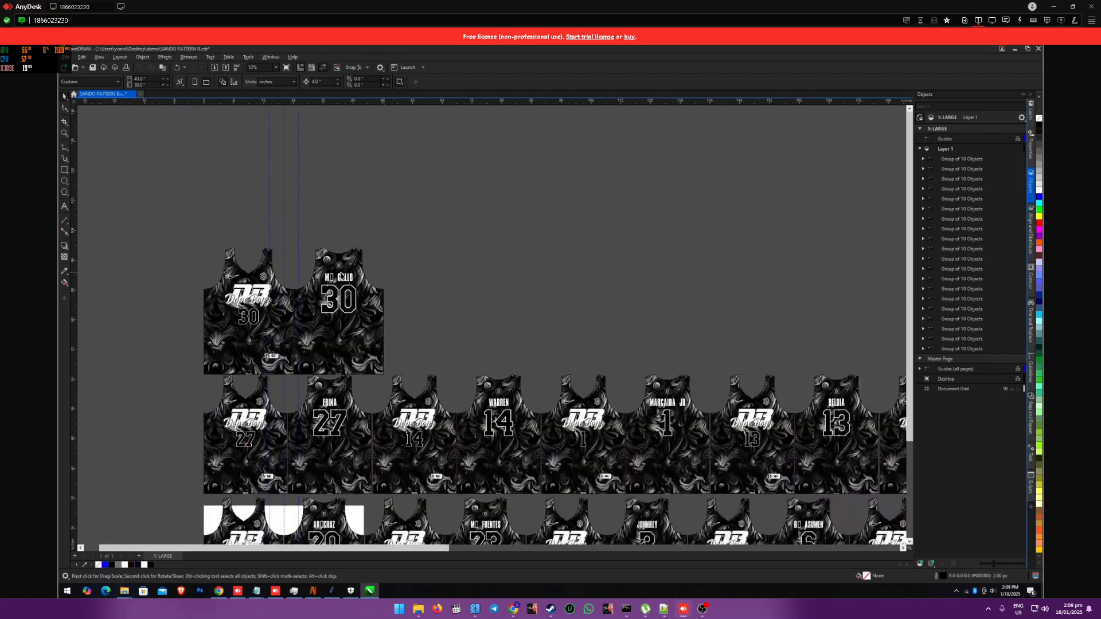
scroll(339, 276, up, 3)
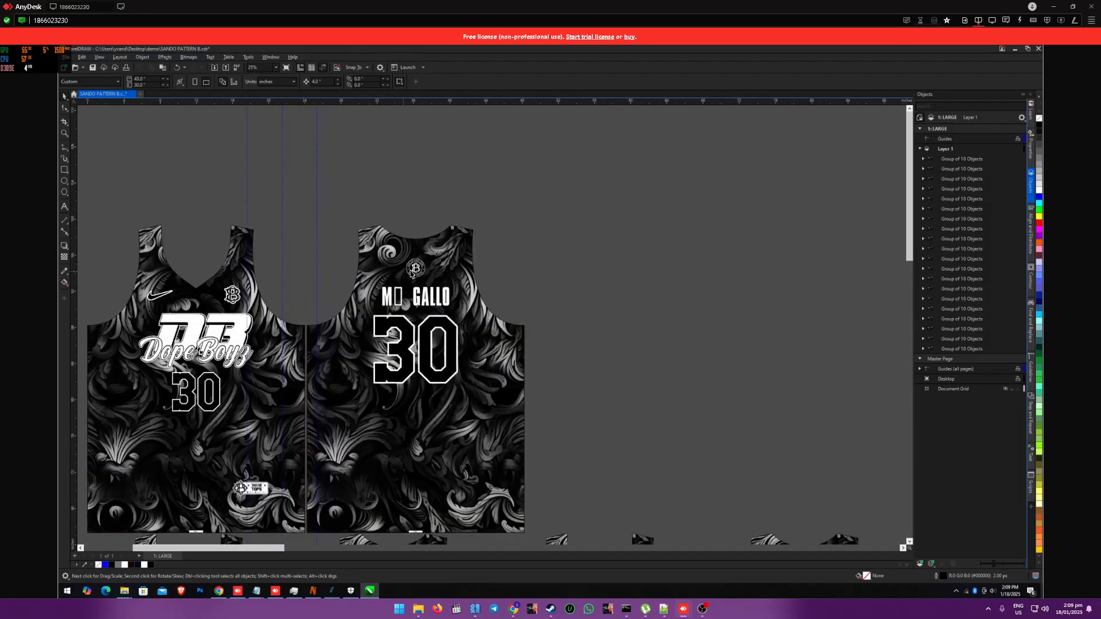
Step: Expand the number 30 jersey's group in the object list and inspect its logo object and the neighbouring jerseys
click(413, 267)
click(660, 275)
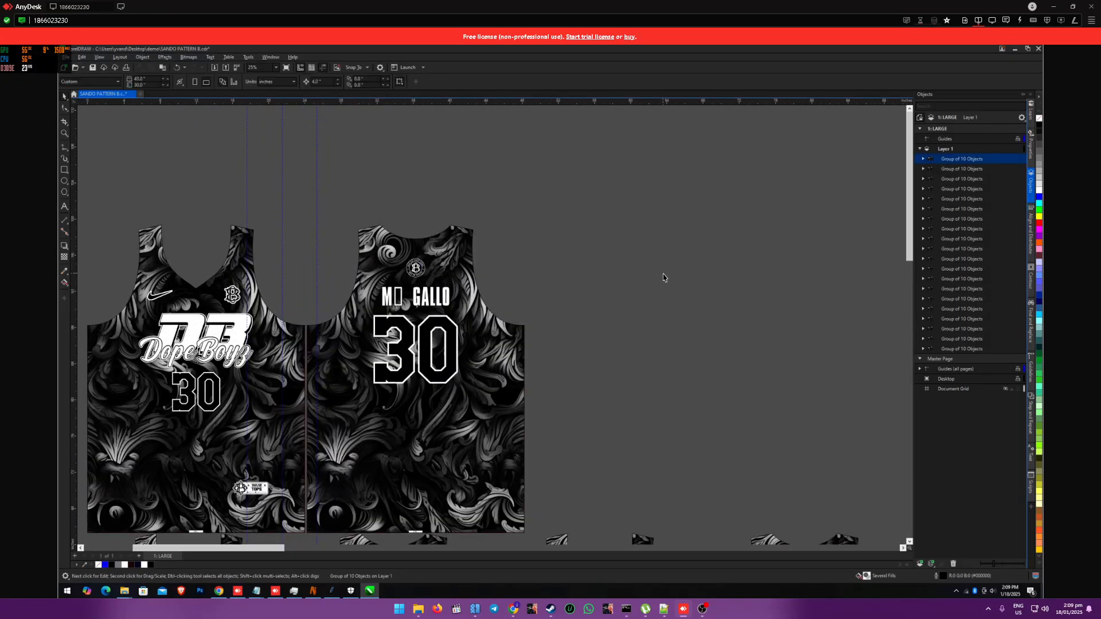
click(923, 159)
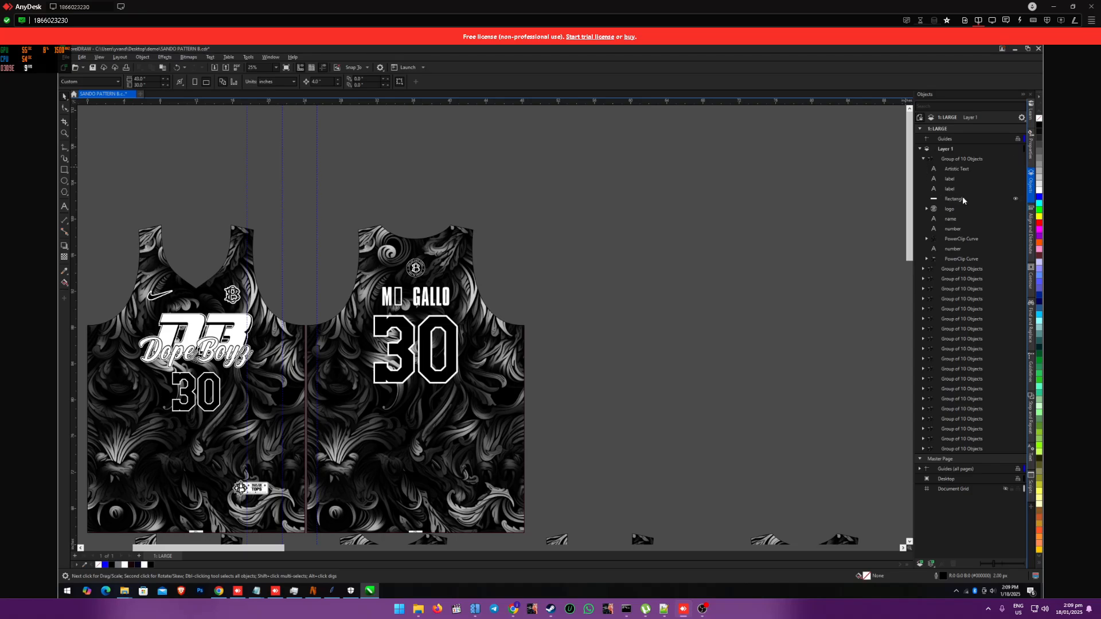
click(975, 210)
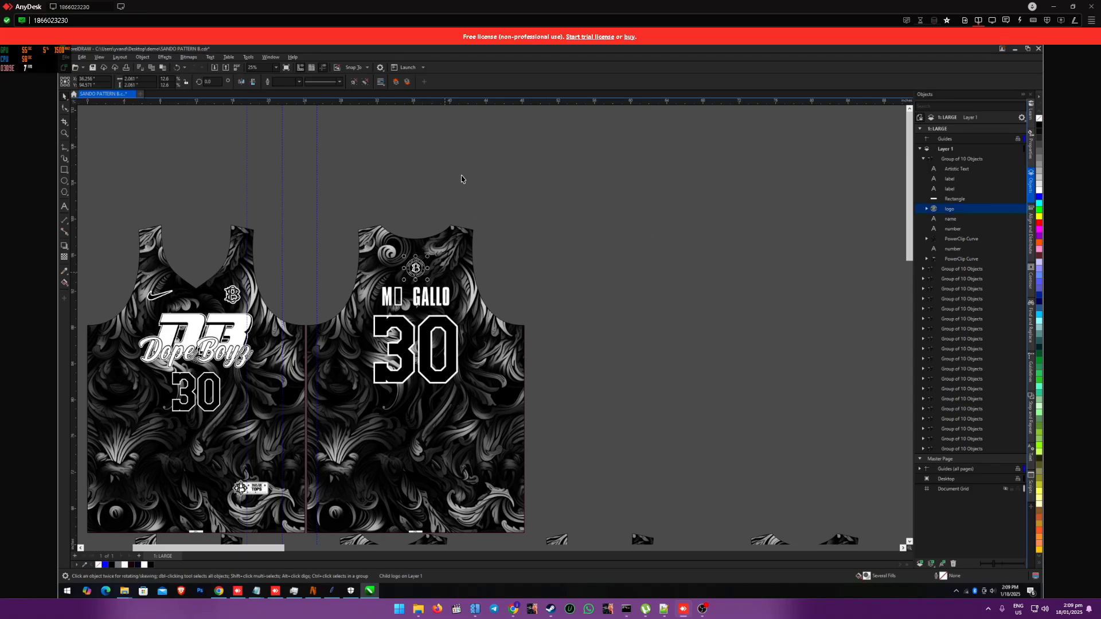
double_click(135, 79)
click(562, 266)
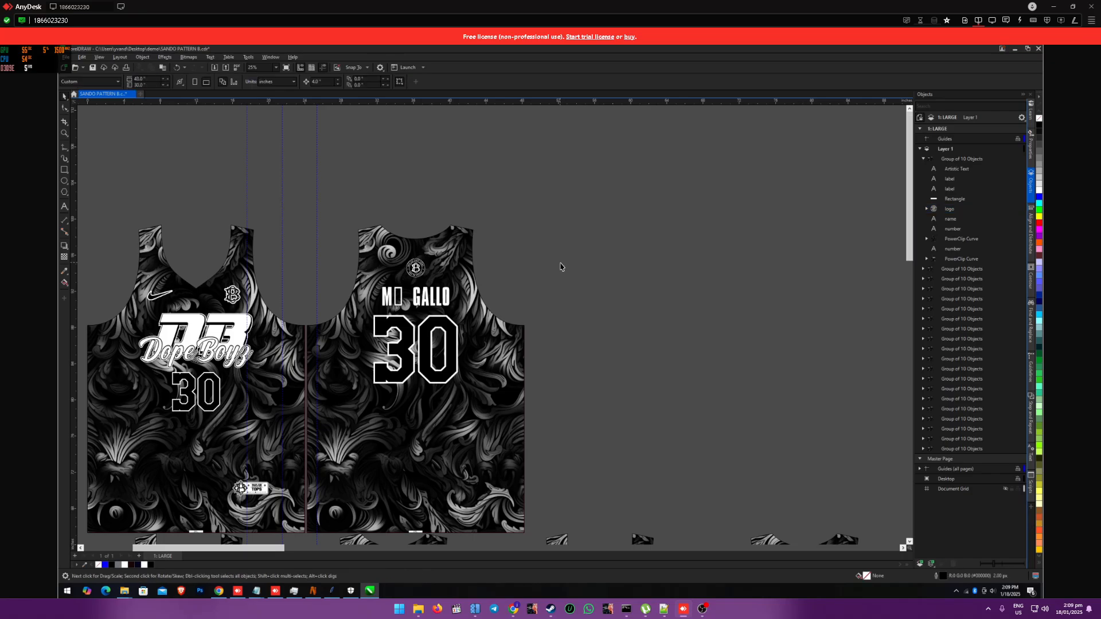
click(415, 266)
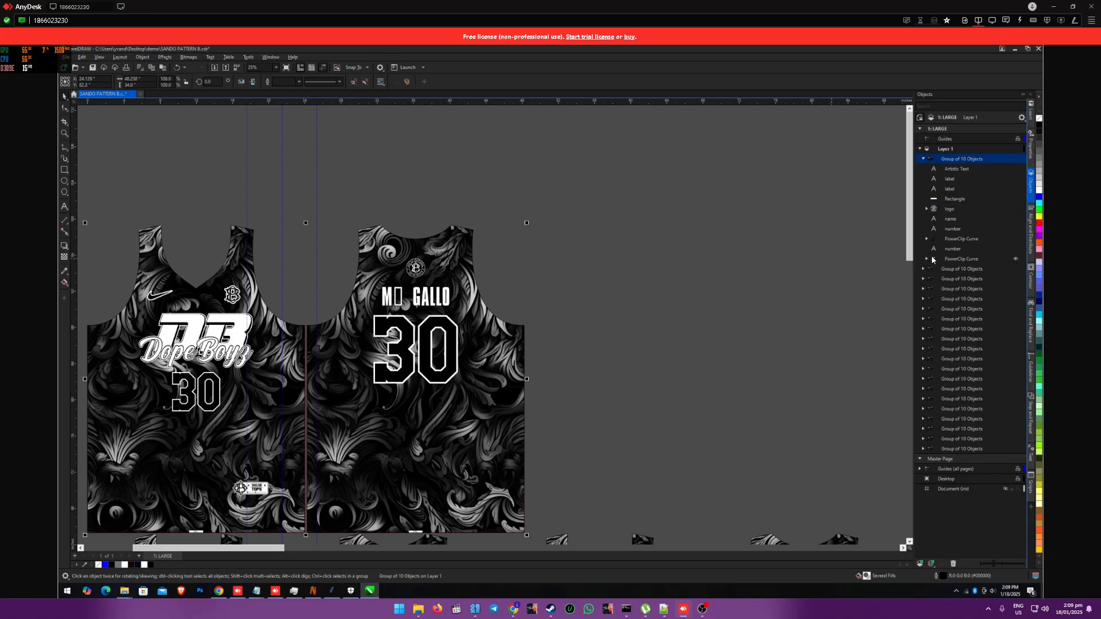
scroll(646, 268, down, 1)
scroll(649, 256, down, 5)
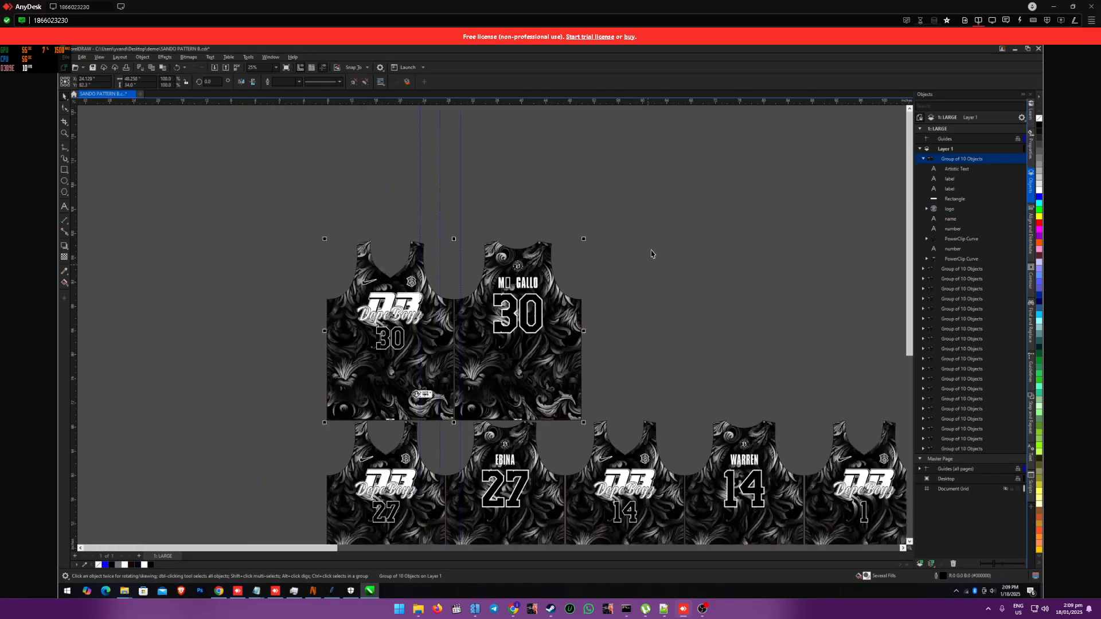
scroll(861, 311, up, 4)
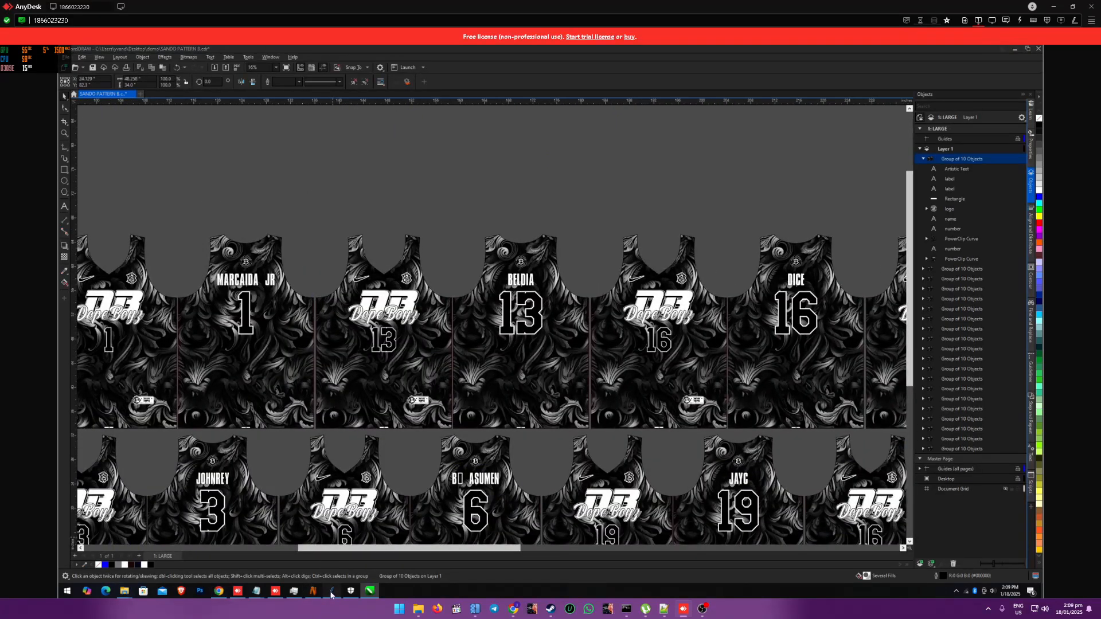
Step: Close CSV Manager, minimize CorelDRAW, and open the AUTOMATION folder on Local Disk (C:) in File Explorer
click(332, 590)
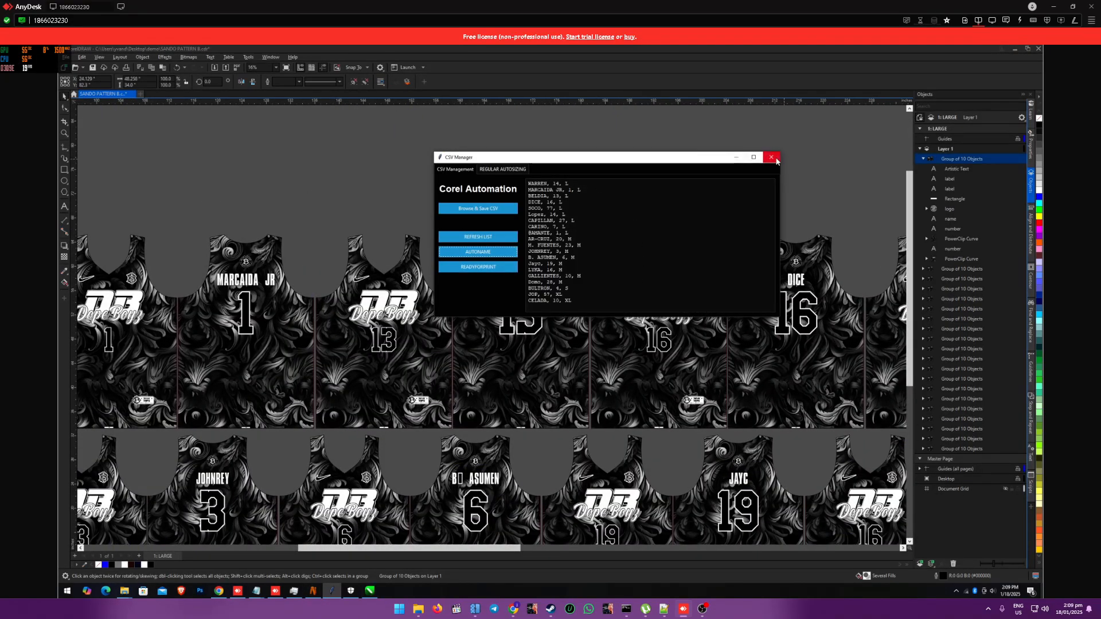
click(771, 157)
click(1017, 51)
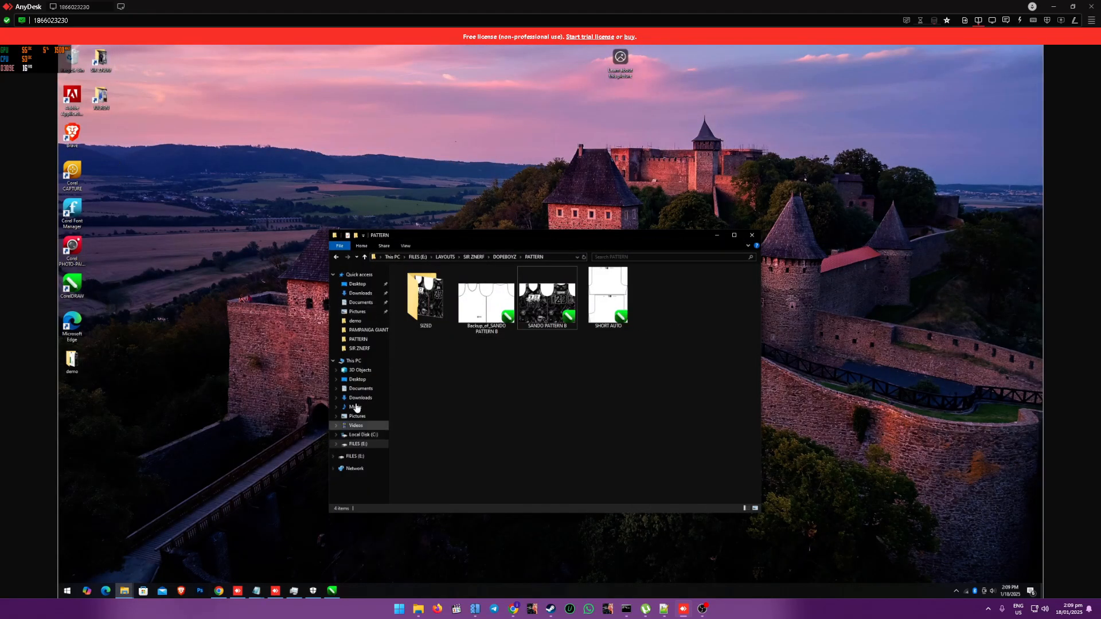
click(354, 361)
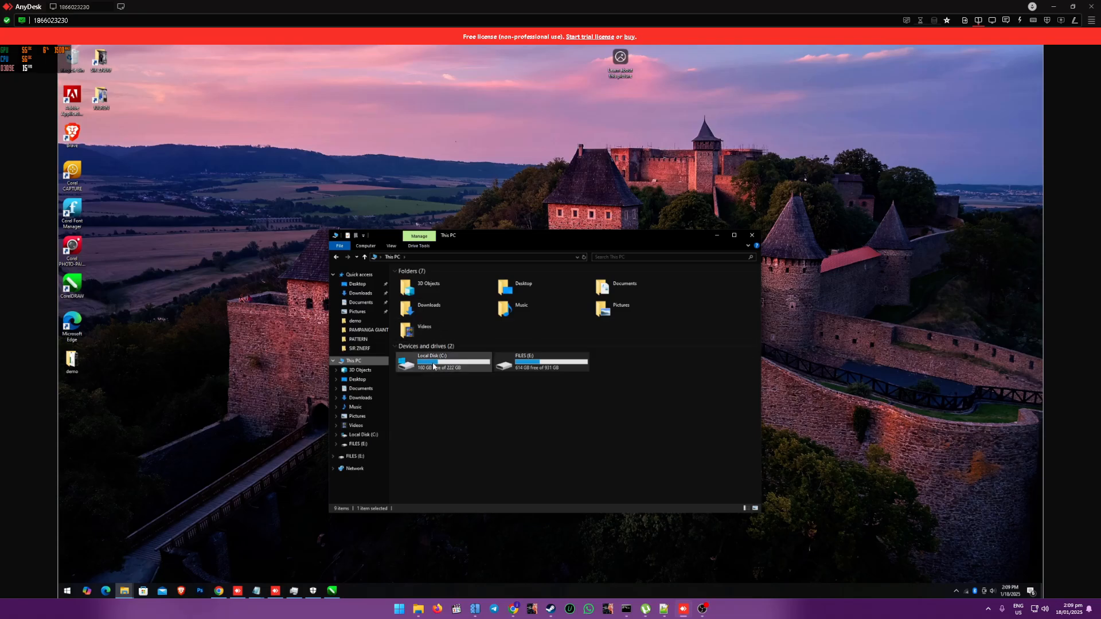
double_click(431, 362)
double_click(419, 280)
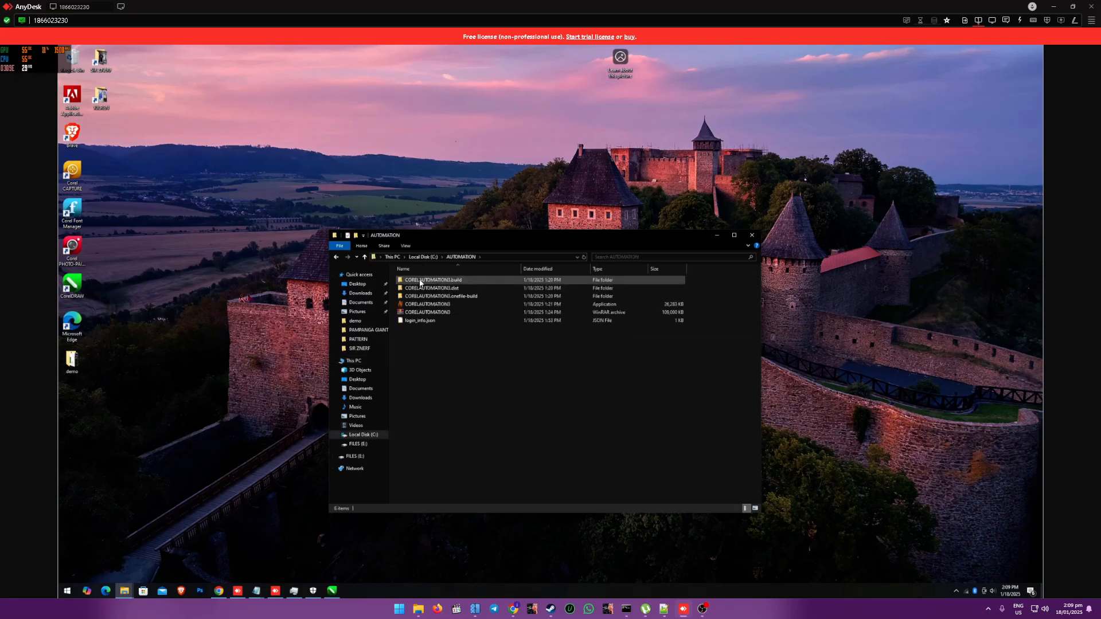
Step: Run the CORELAUTOMATION3 application as administrator and allow it to make changes to the device
right_click(414, 308)
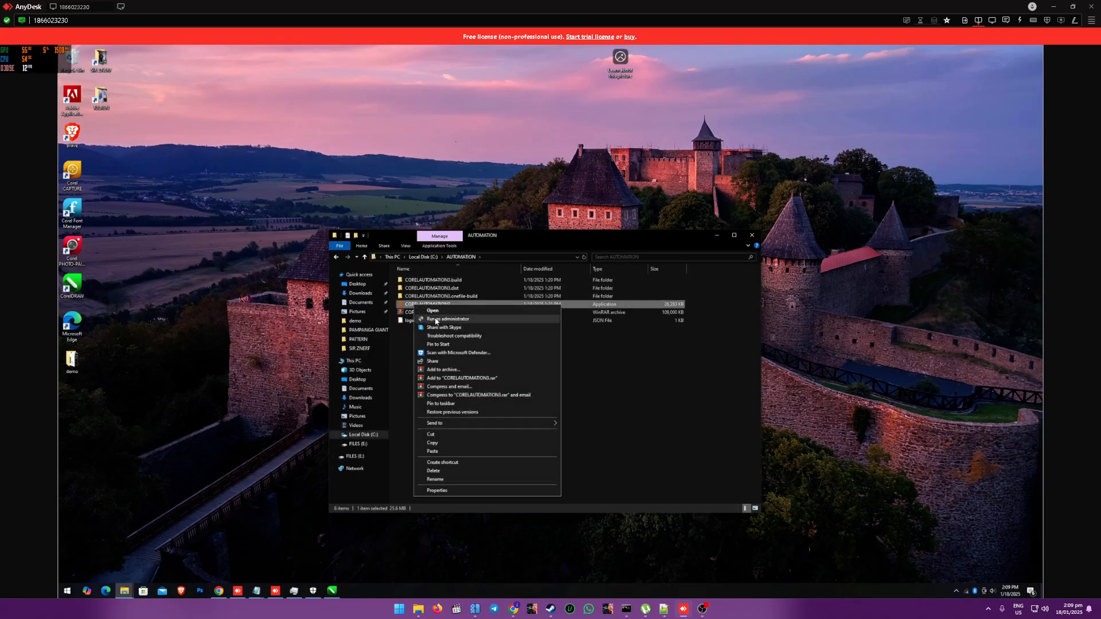
click(436, 319)
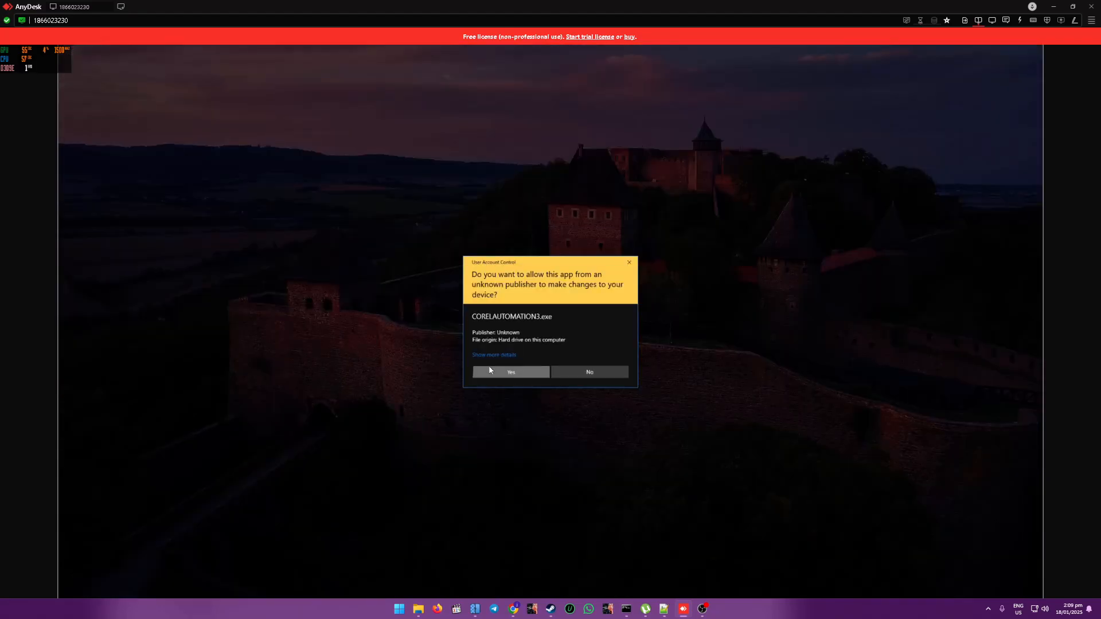
click(489, 370)
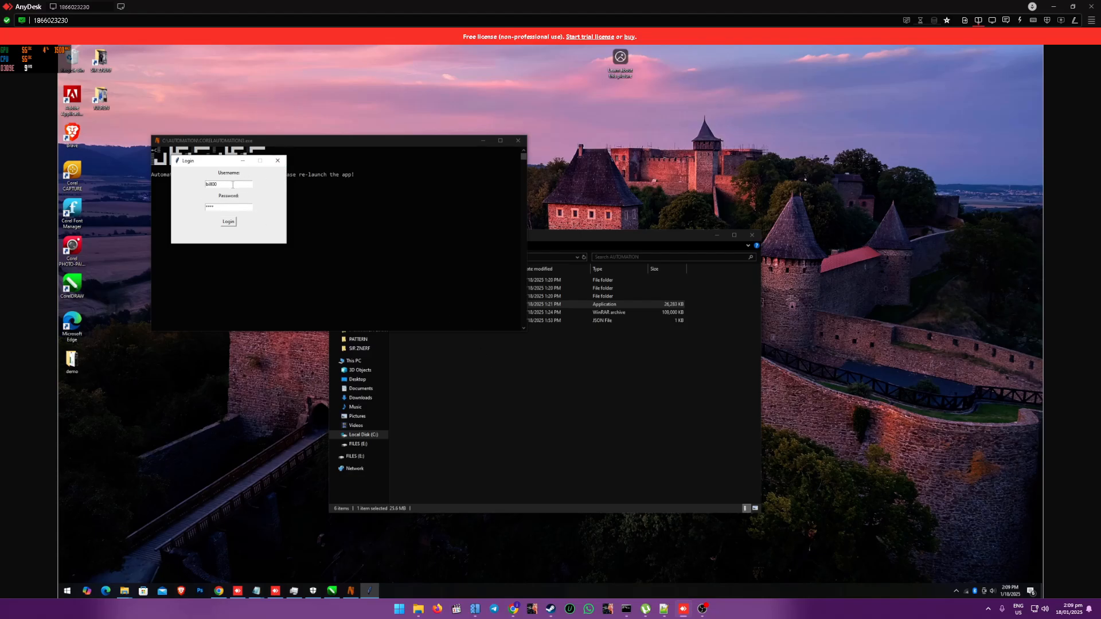
Step: Log in with the prefilled account credentials and switch CSV Manager to the REGULAR AUTOSIZING section
click(232, 222)
click(233, 222)
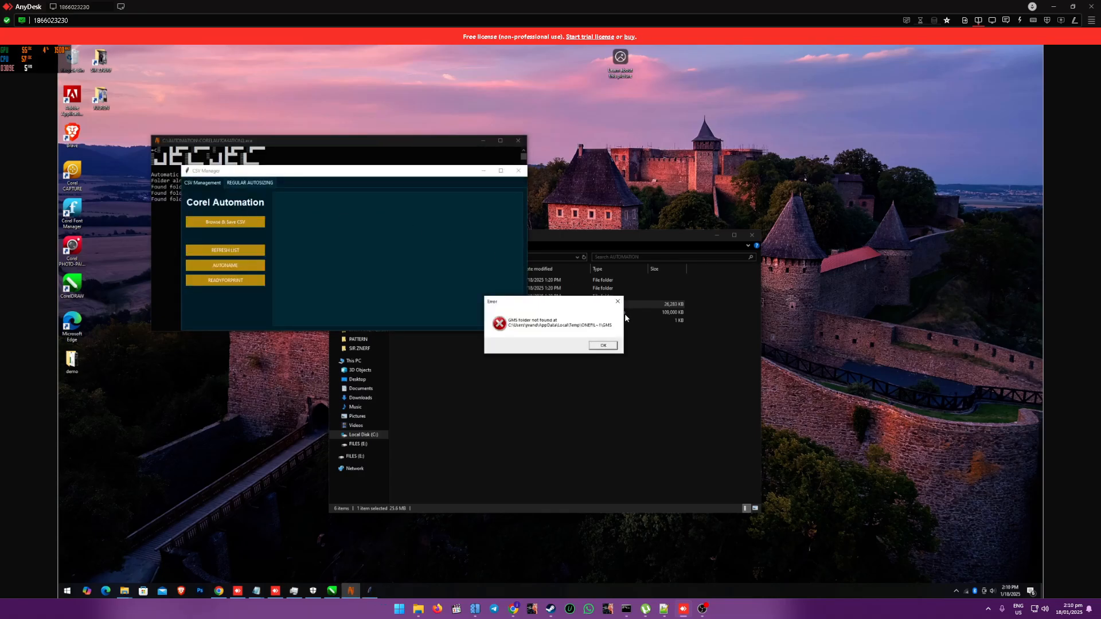
click(603, 346)
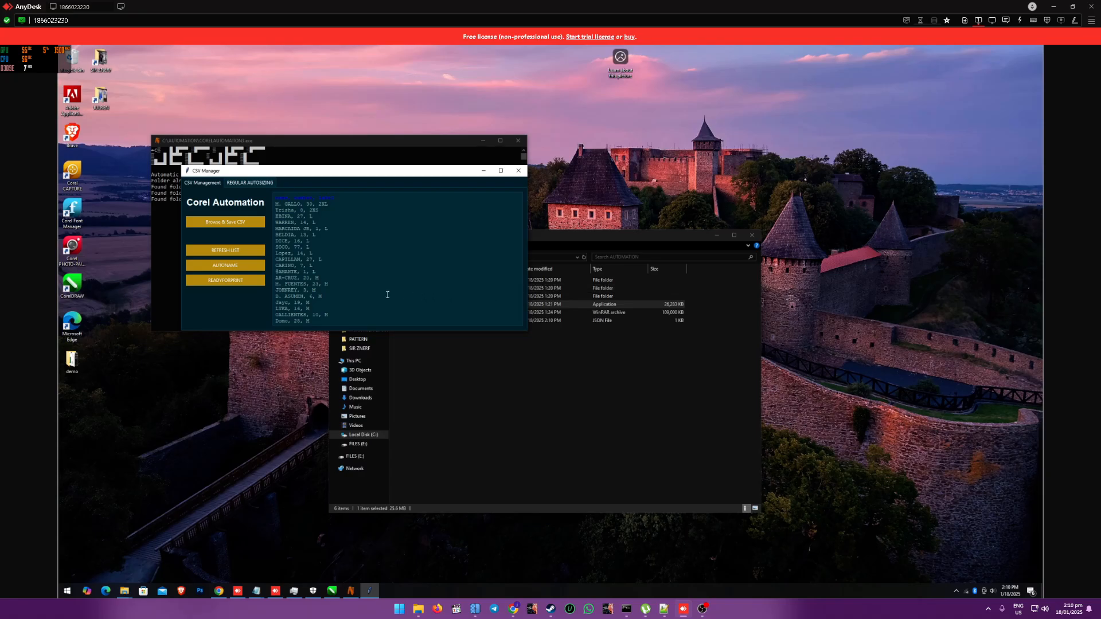
click(245, 182)
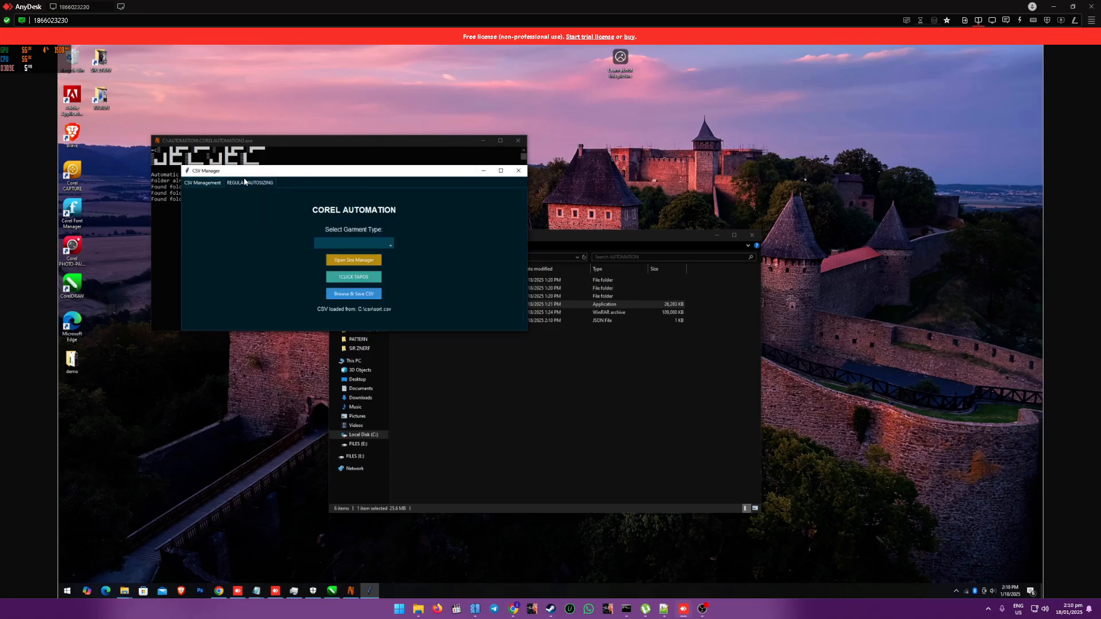
Step: Choose SANDO.json as the garment type, load and save the NAMES CSV from the demo folder, and move CSV Manager clear of the console
click(390, 244)
click(344, 255)
click(340, 295)
click(267, 230)
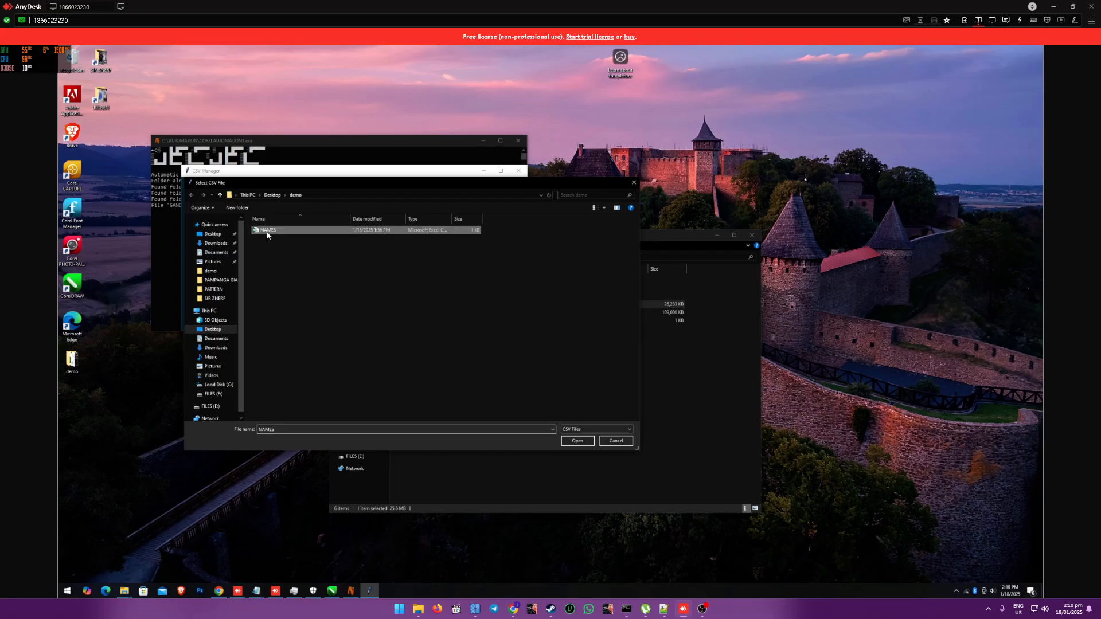
click(576, 441)
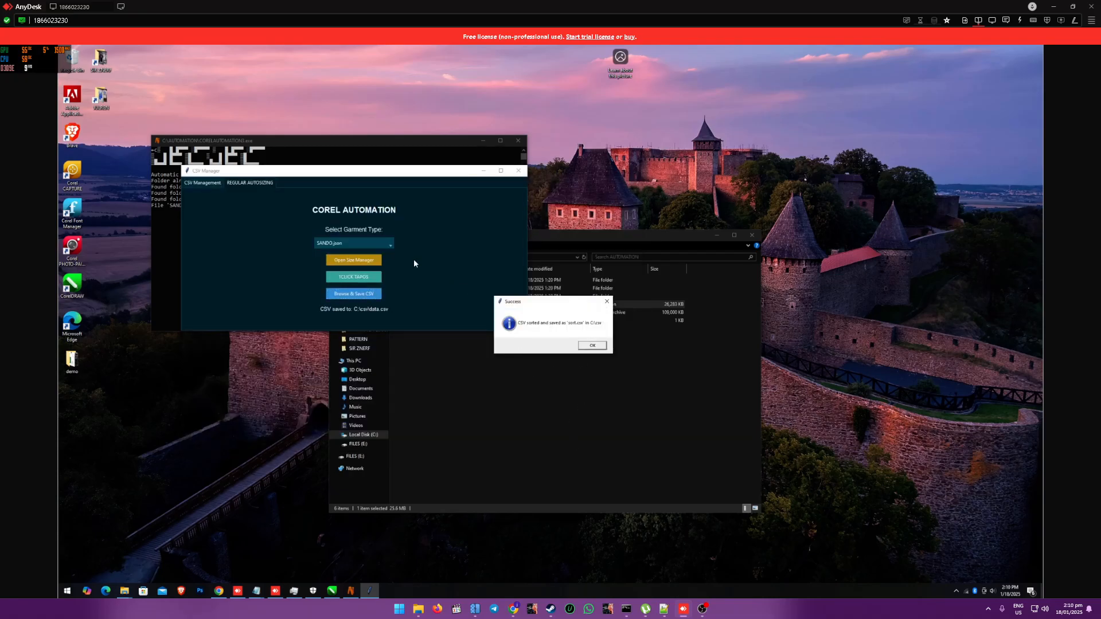
click(596, 346)
drag(292, 176, 671, 258)
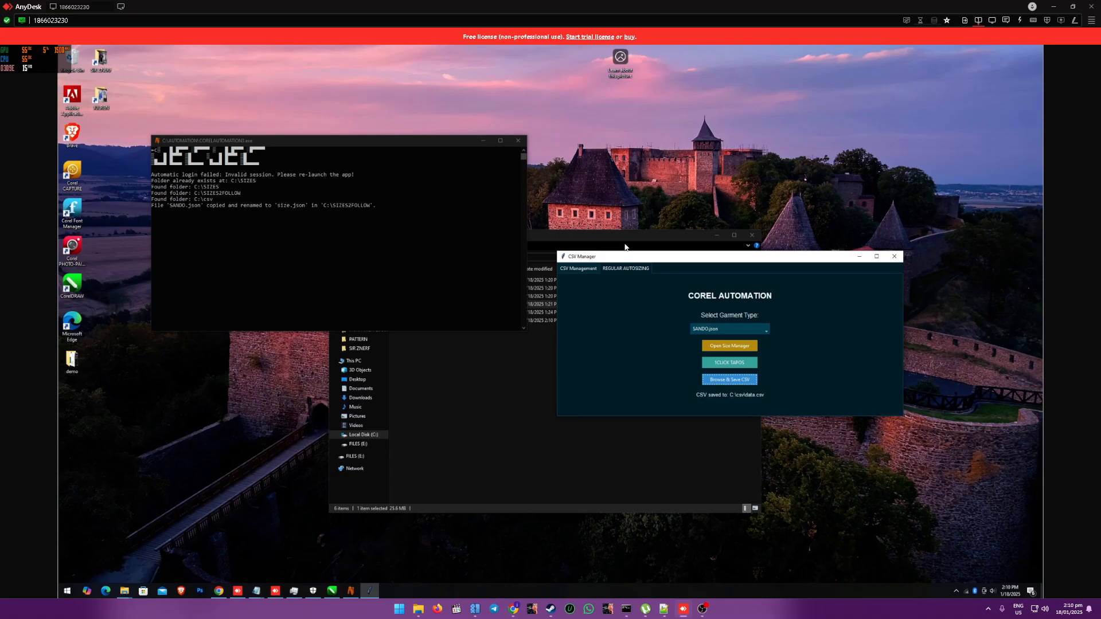
Step: Switch to CorelDRAW to review the full jersey layout, and close the AnyDesk remote session and the local Command Prompt window
click(331, 591)
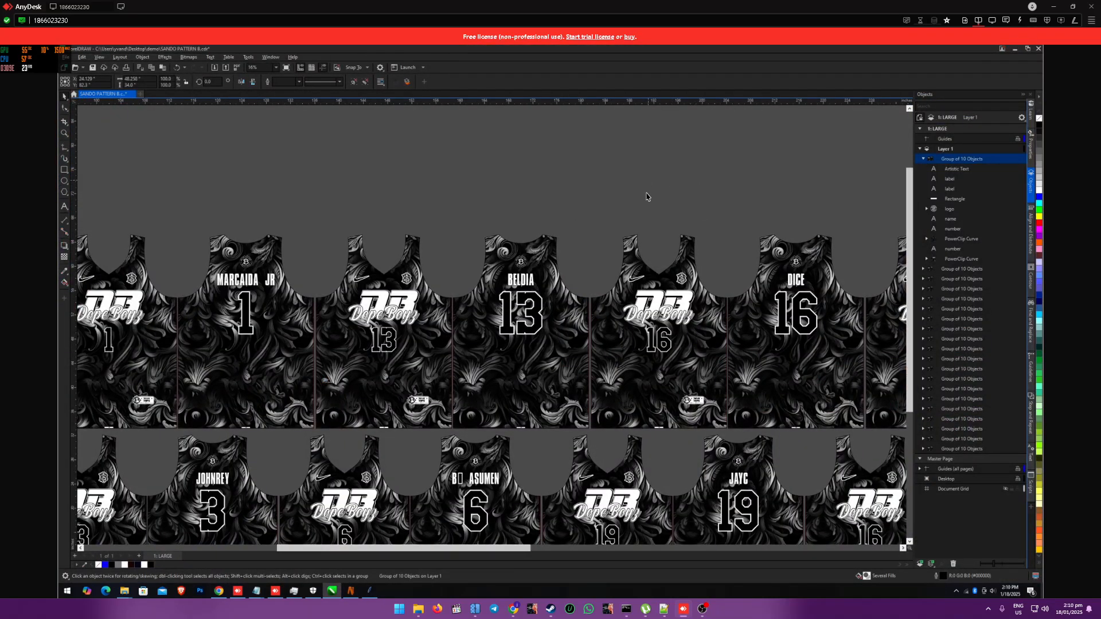
scroll(648, 195, down, 3)
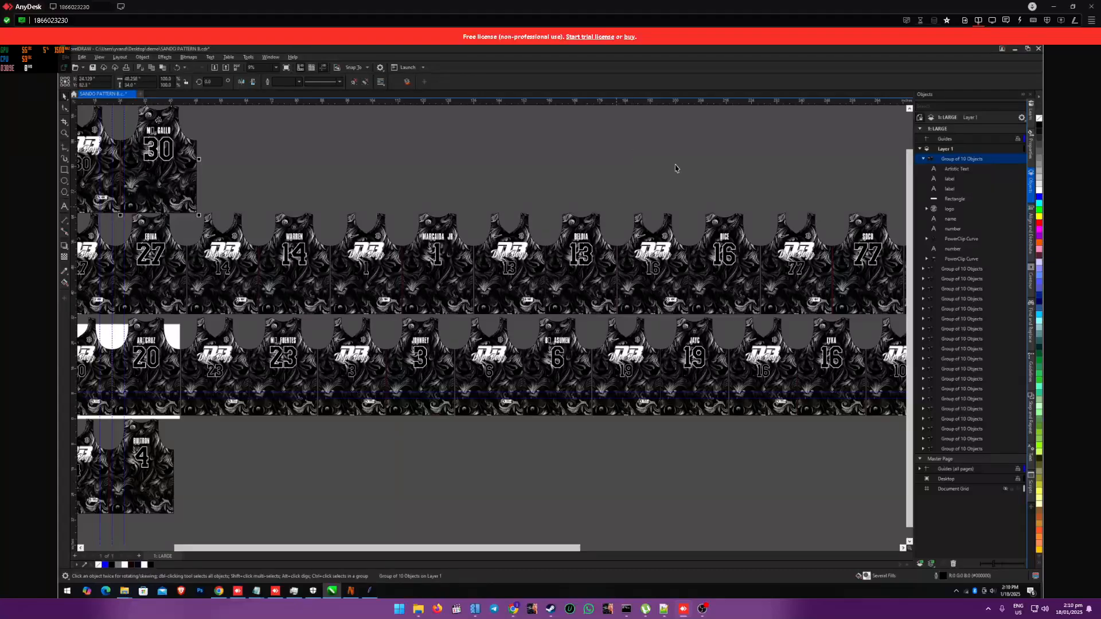
click(1088, 6)
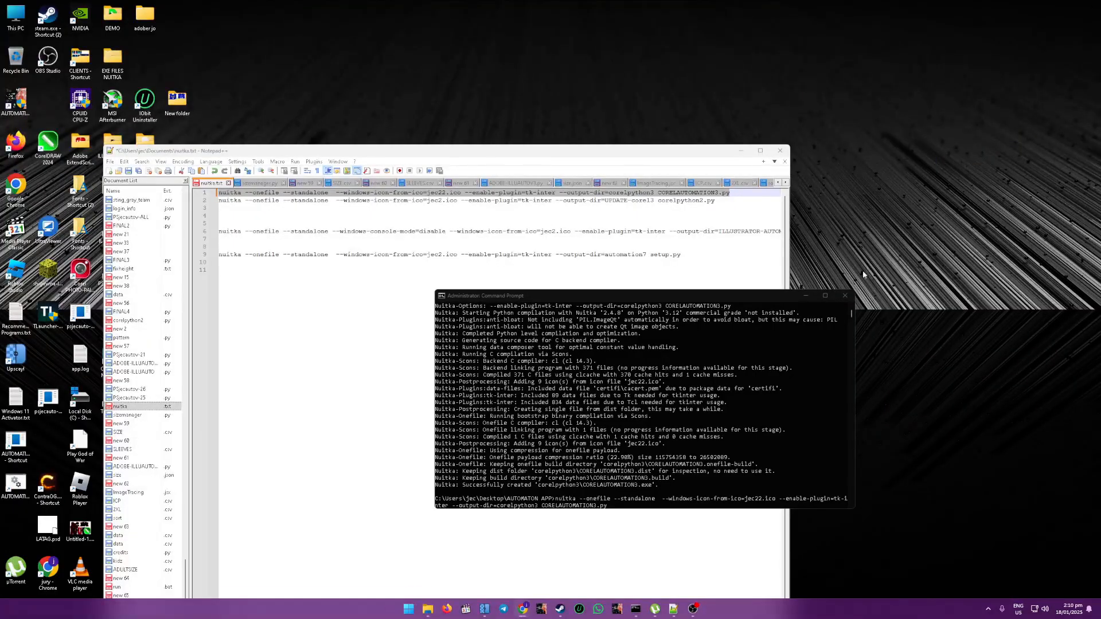
click(845, 295)
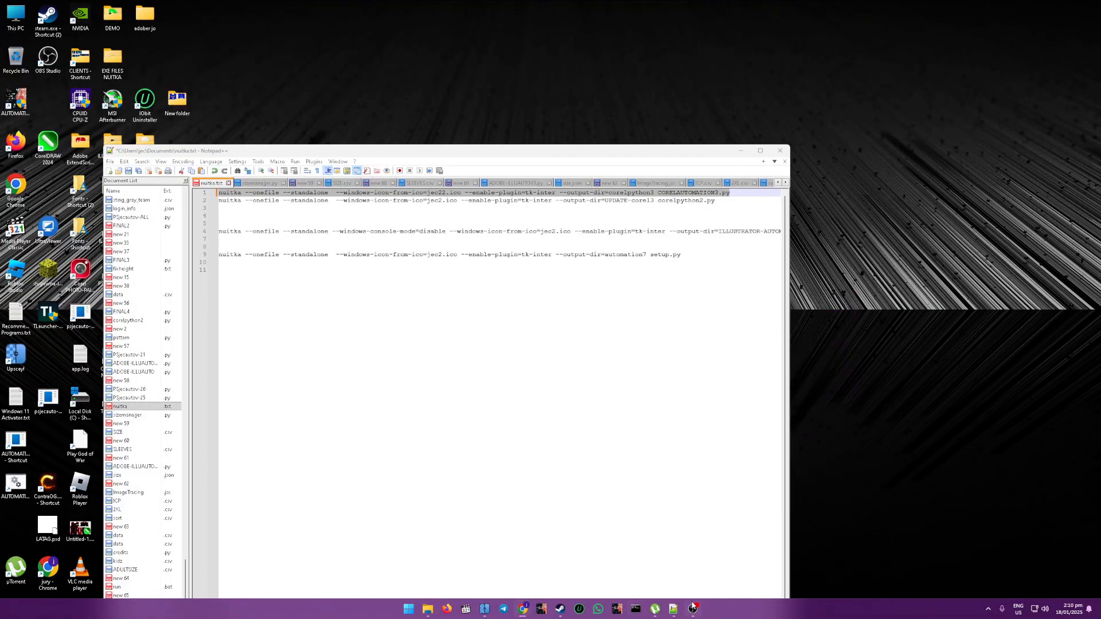